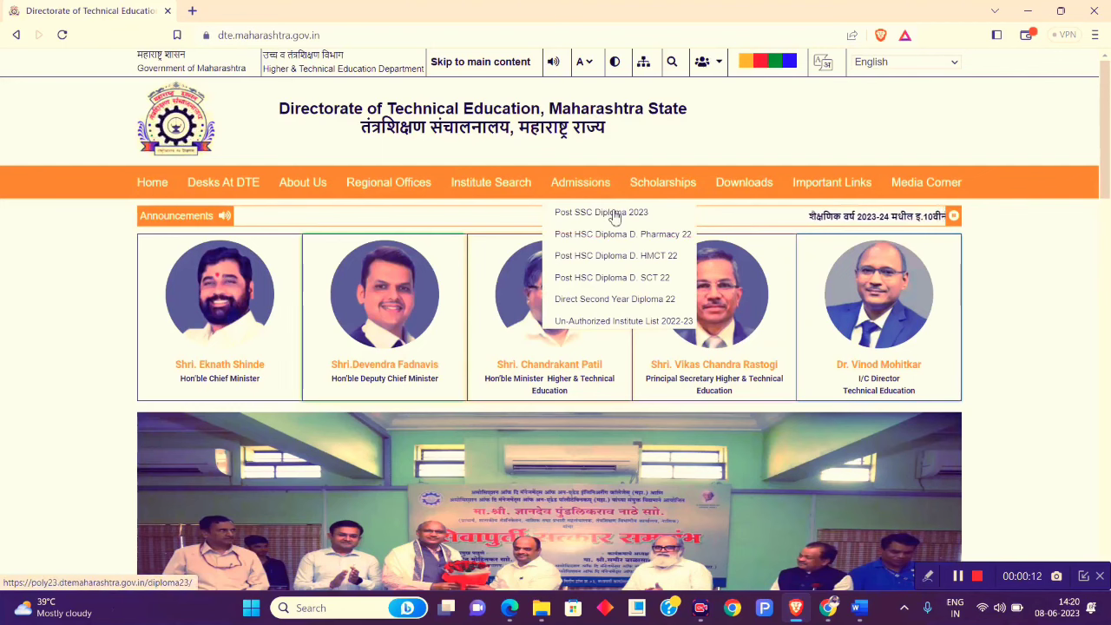
Open the Post SSC Diploma 2023 admissions site from Admissions and accept the external-site redirect
left_click(613, 213)
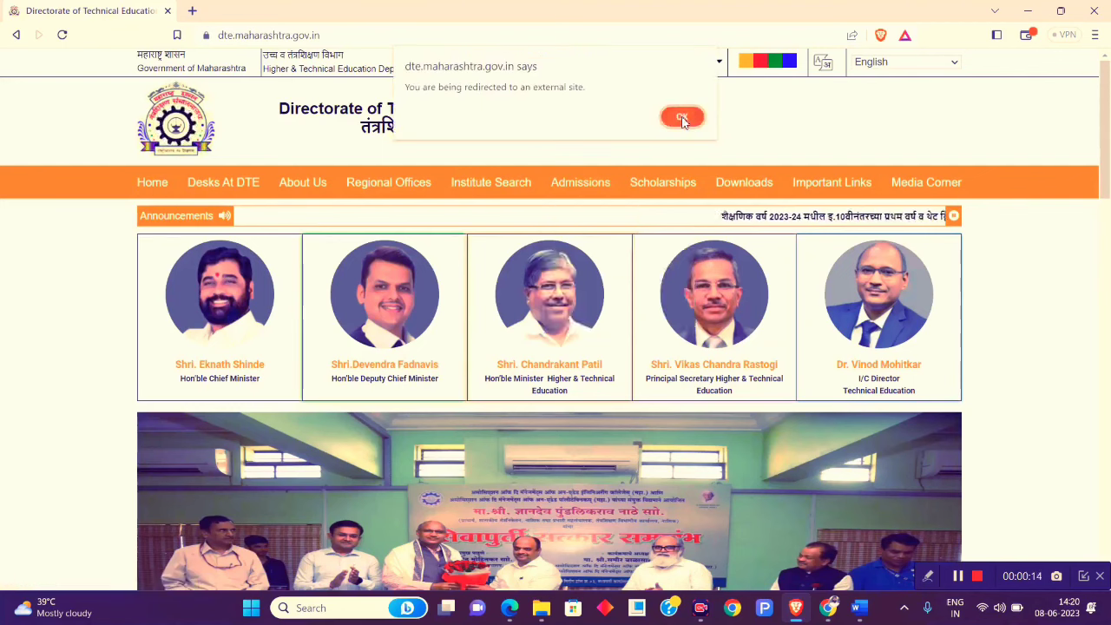
left_click(682, 117)
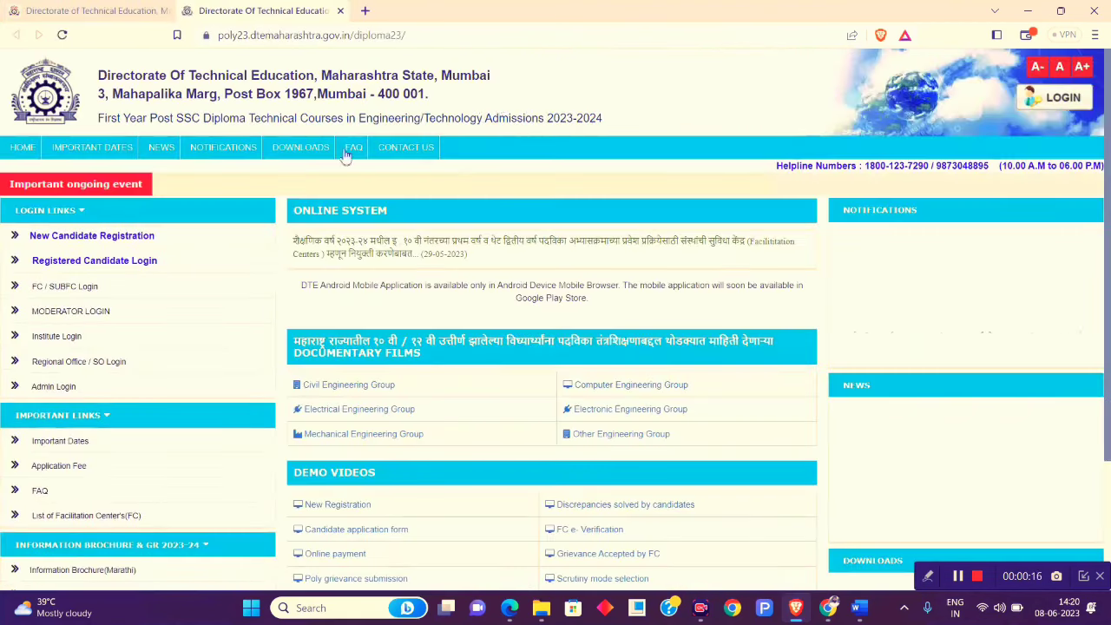
Start a new candidate registration and enter the candidate's full name with a corrected surname, then the e-mail
left_click(98, 243)
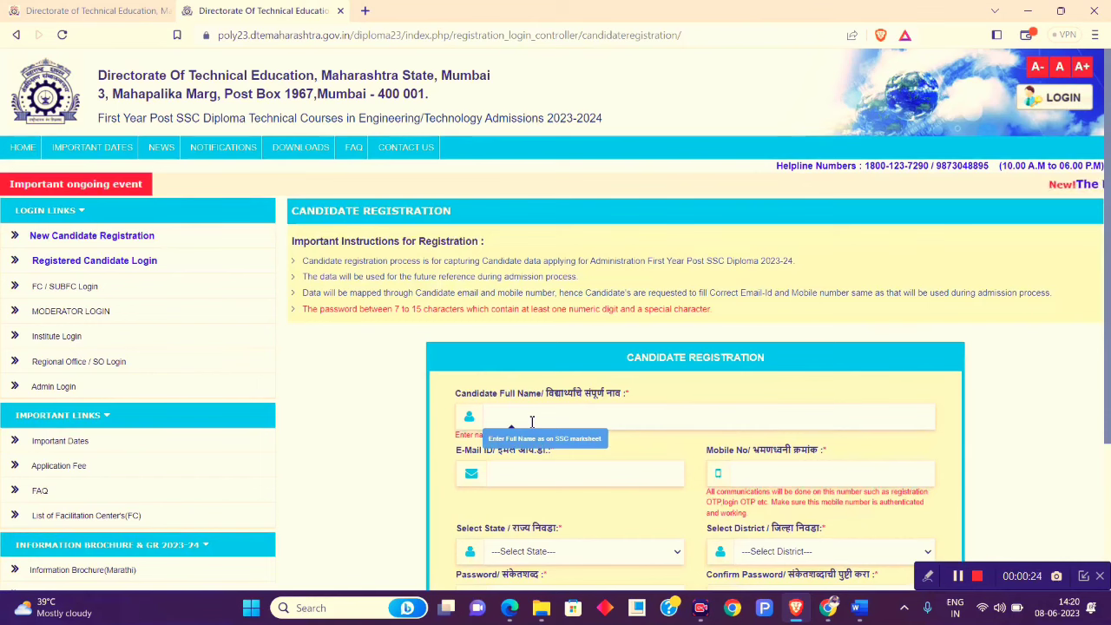
scroll(532, 422, "down", 1)
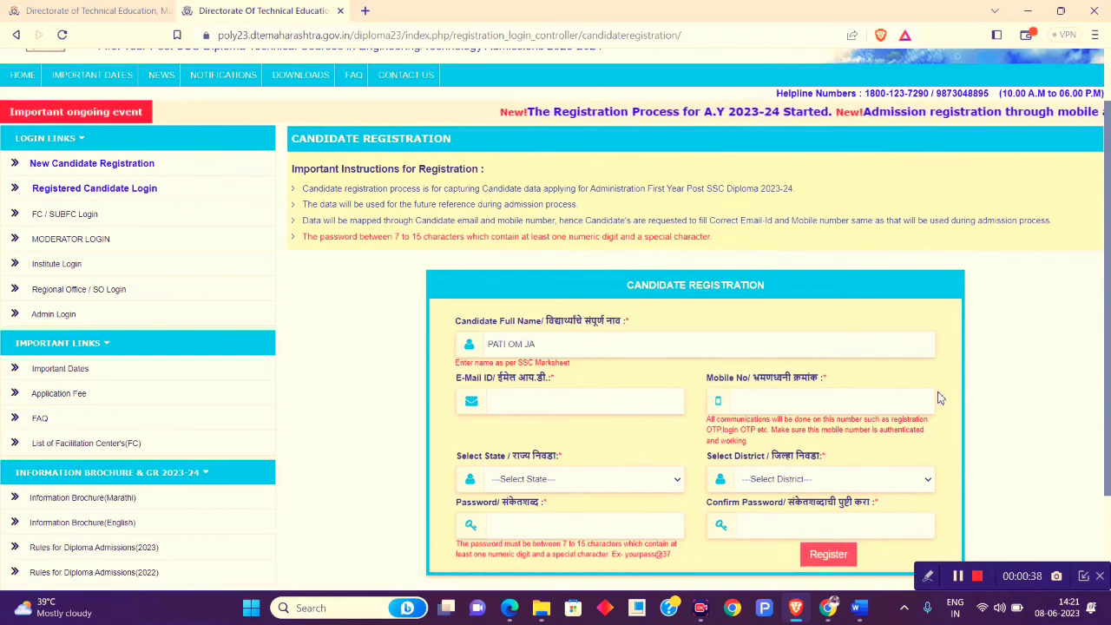
type("DISH")
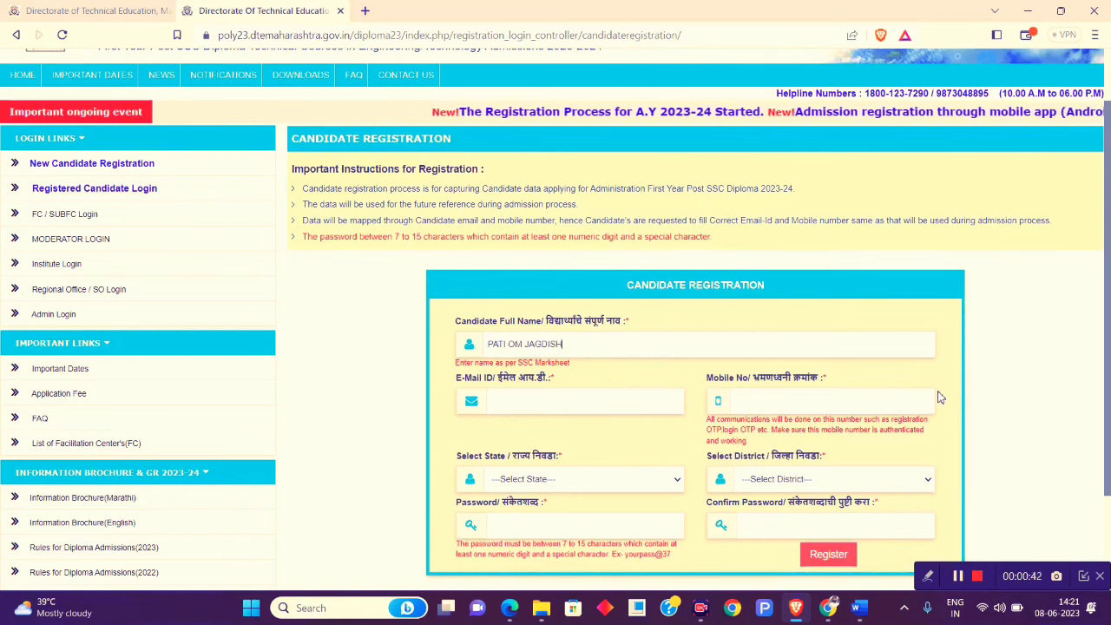
left_click(508, 345)
type("L")
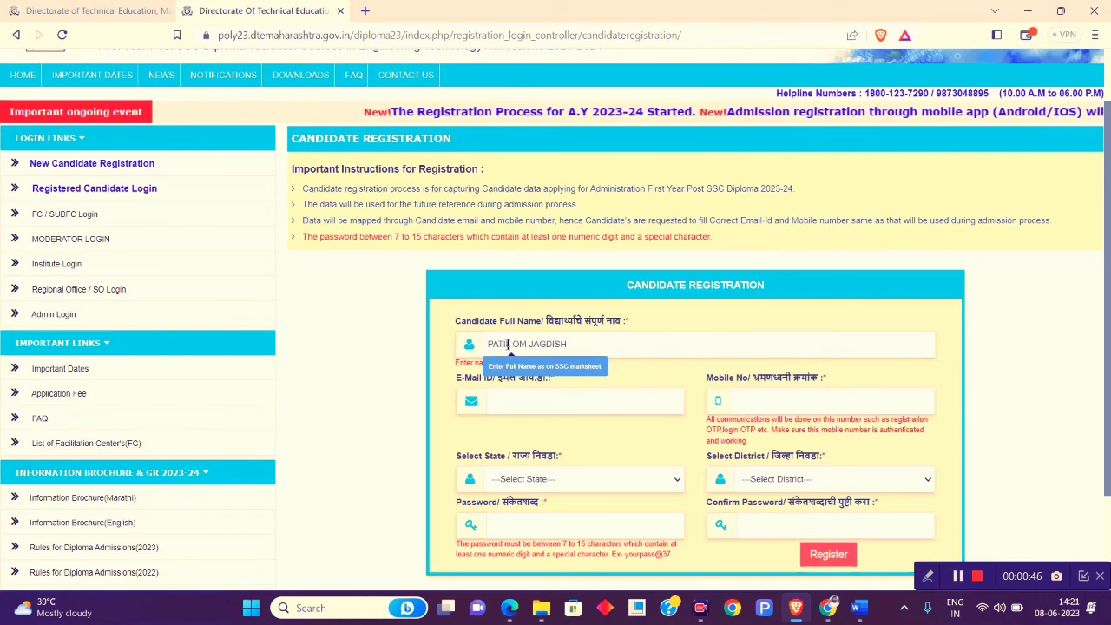
left_click(599, 395)
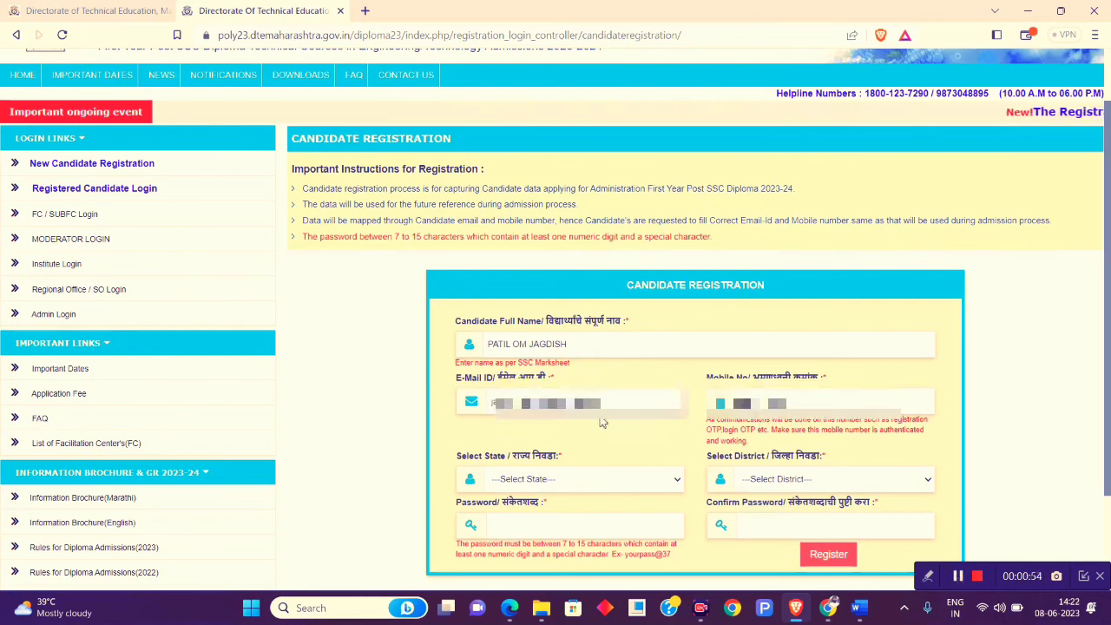
Choose Maharashtra as state and Buldhana as district, then enter the account password
left_click(538, 482)
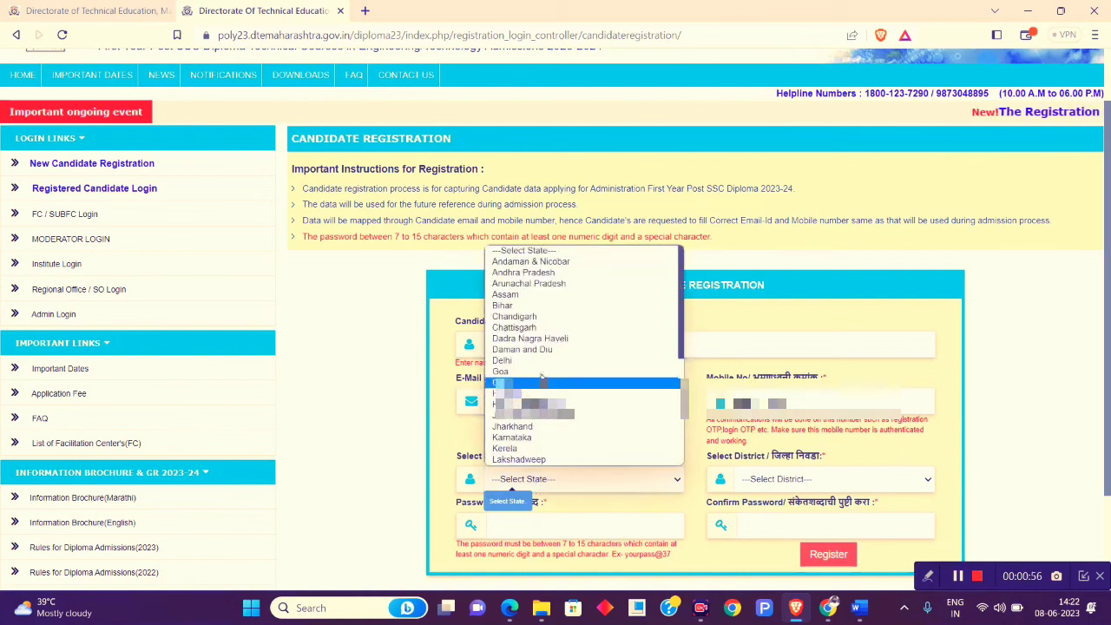
scroll(550, 325, "down", 2)
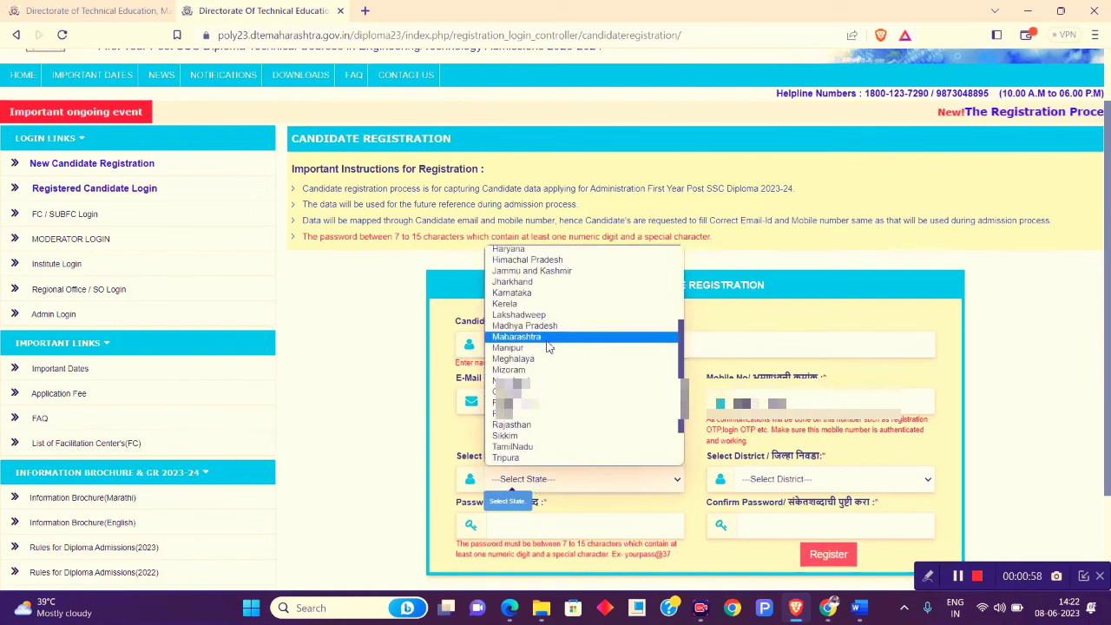
left_click(547, 338)
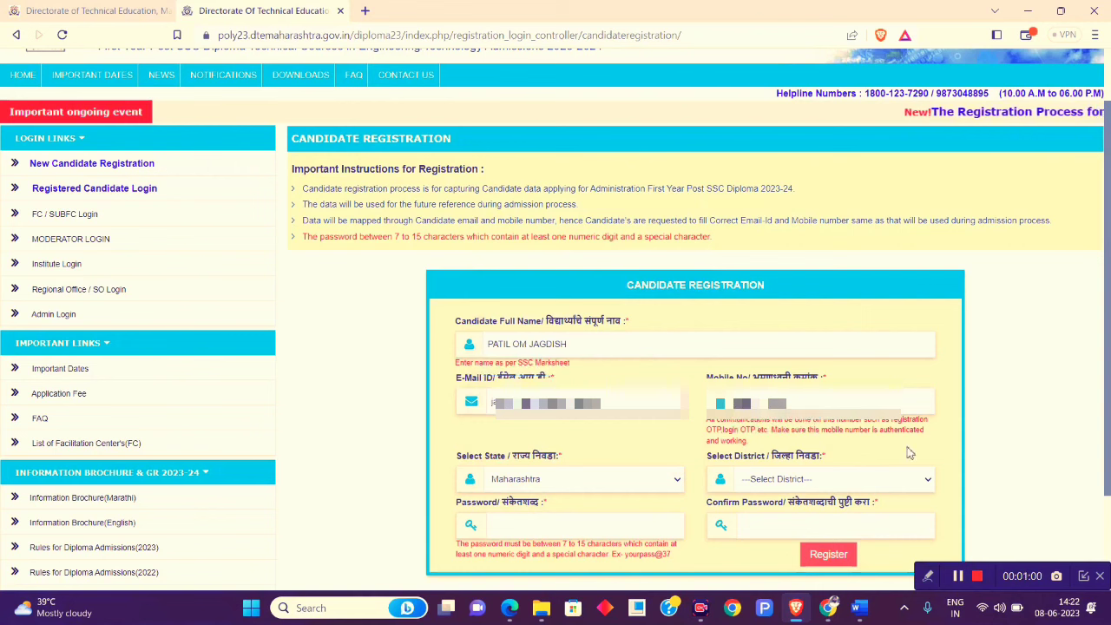
left_click(858, 478)
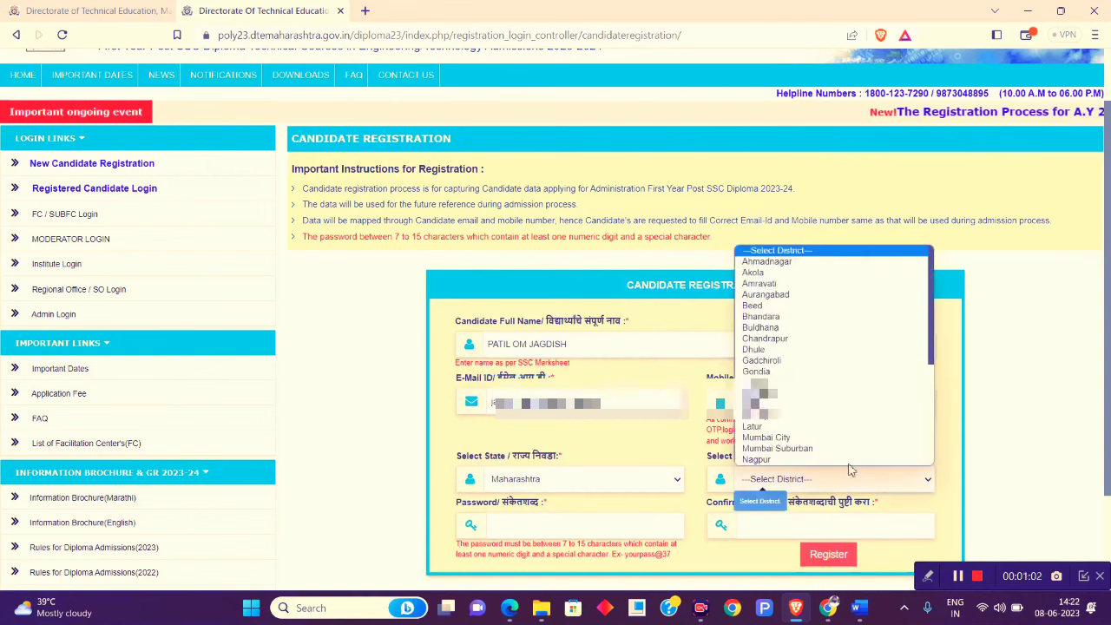
left_click(812, 328)
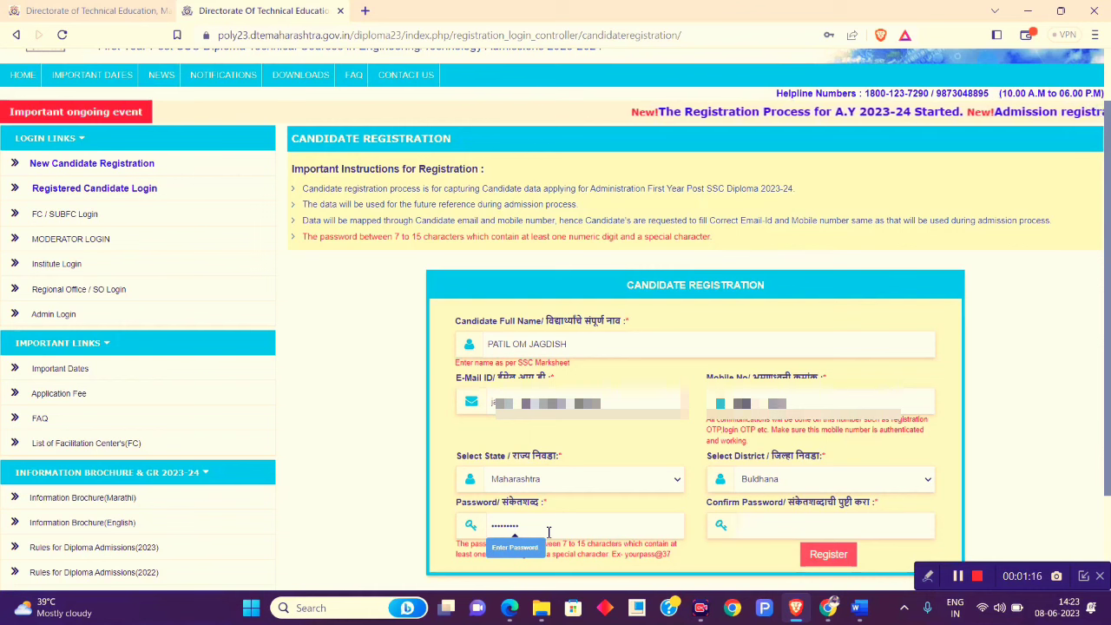
type("••••••••")
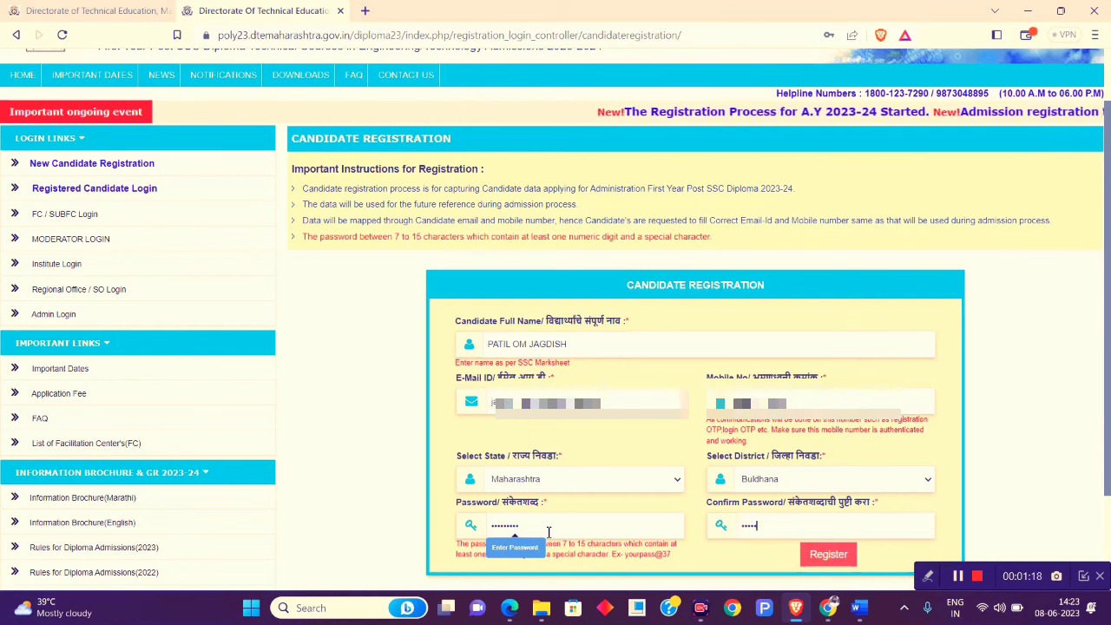
type("•")
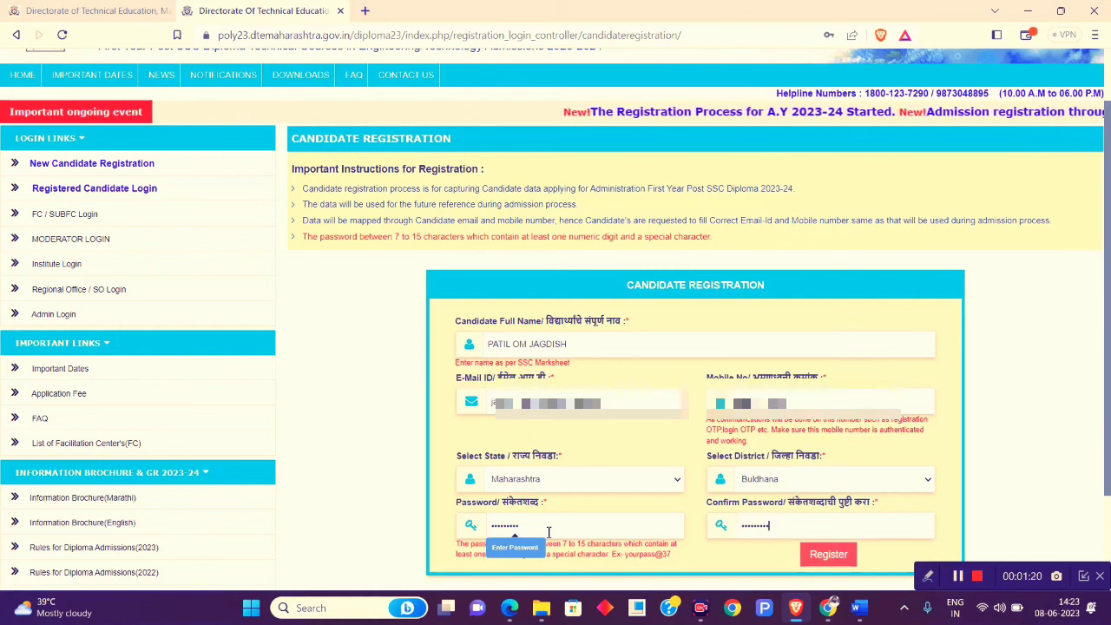
Submit the registration form, confirm the details are correct, and decline saving the password
left_click(841, 563)
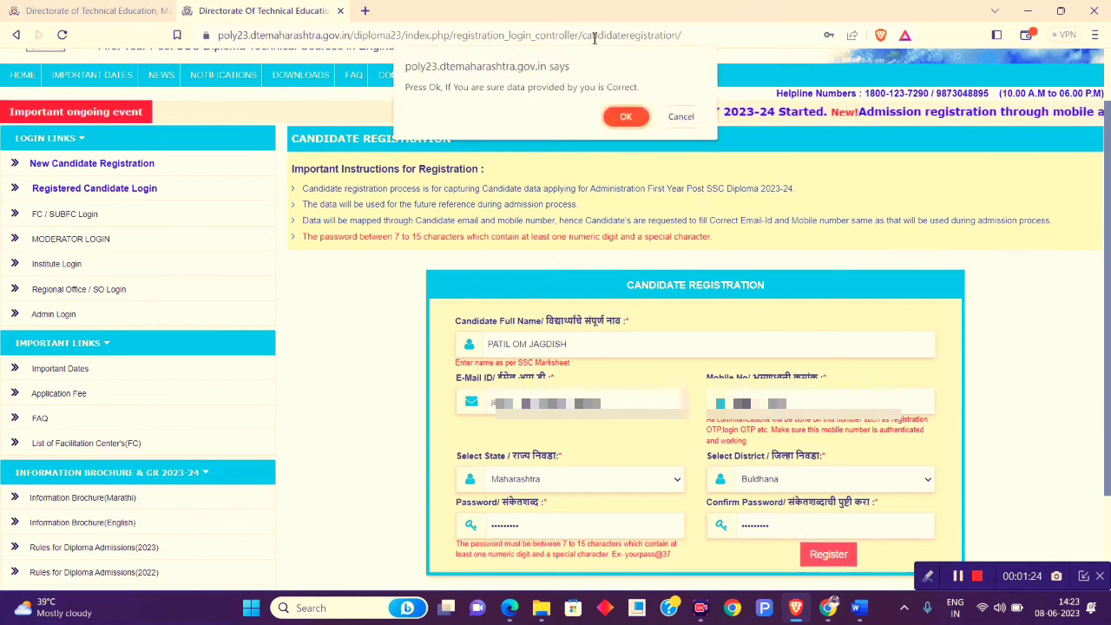
left_click(642, 118)
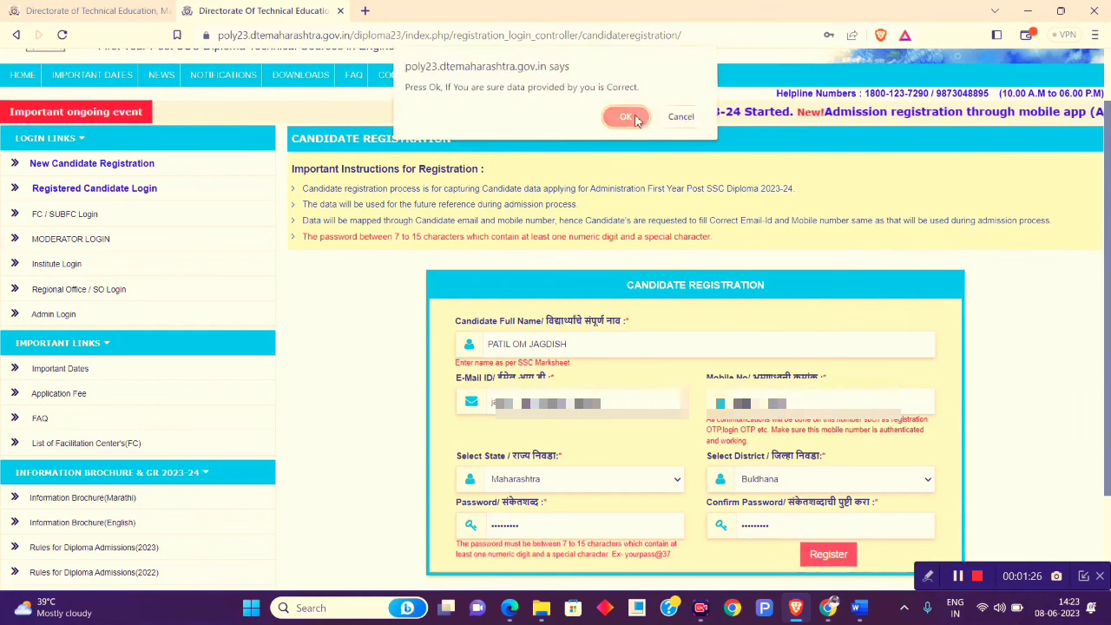
left_click(635, 118)
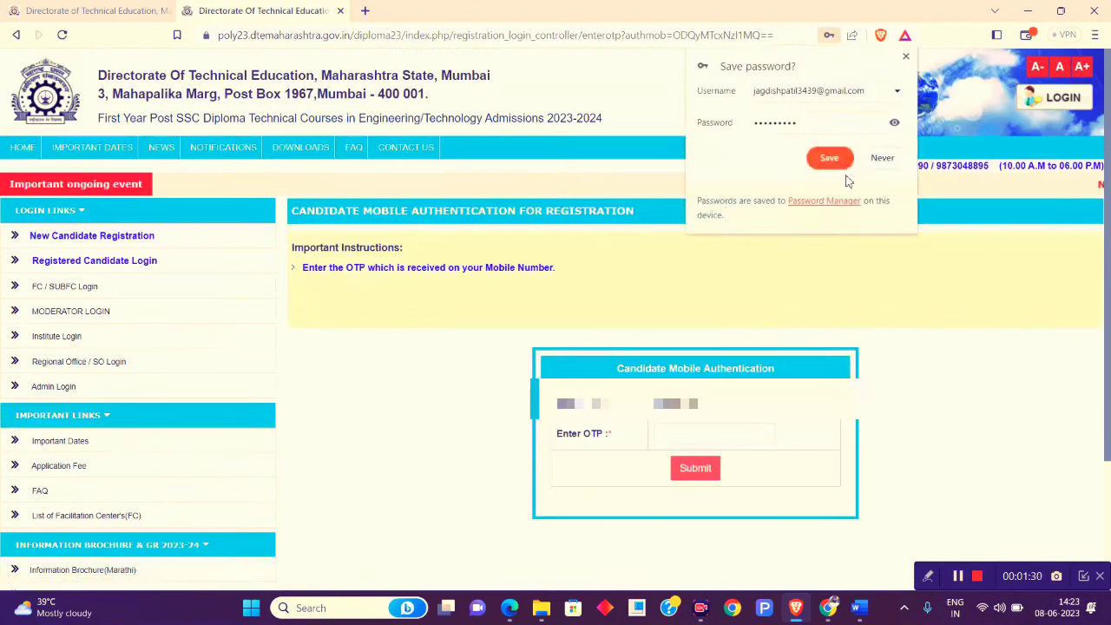
left_click(880, 159)
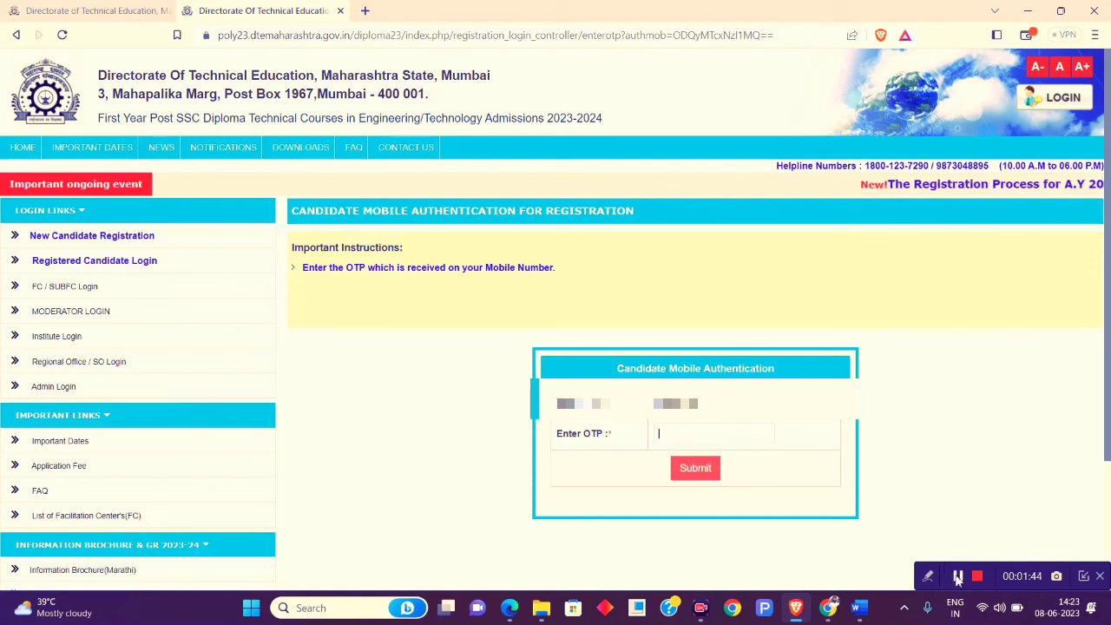
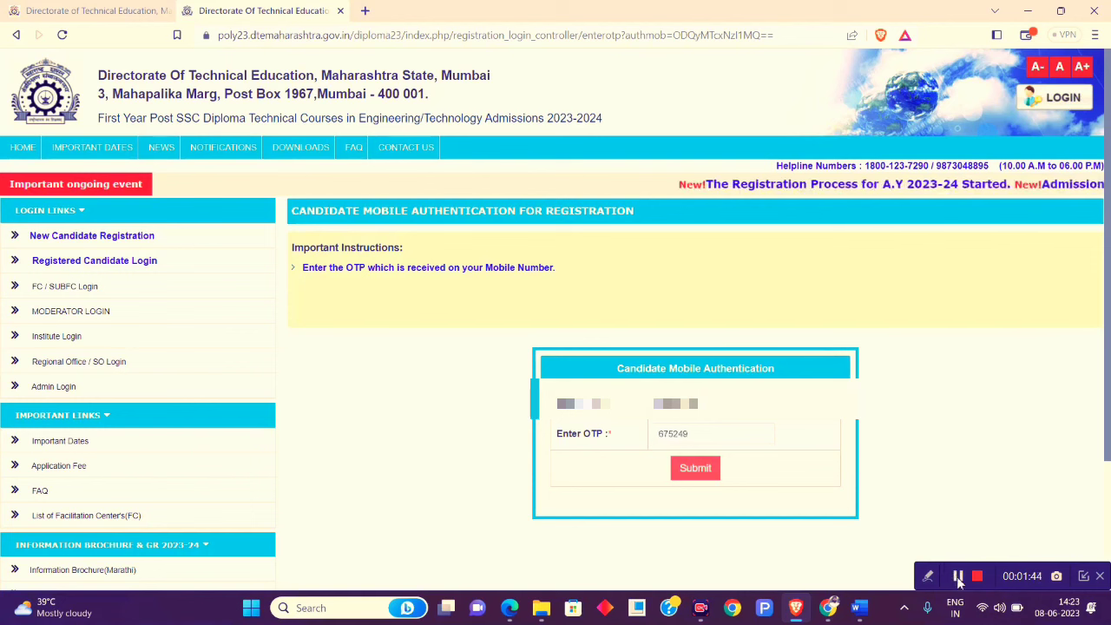
Enter the mobile OTP and submit it, confirming the submission
left_click(701, 475)
left_click(625, 118)
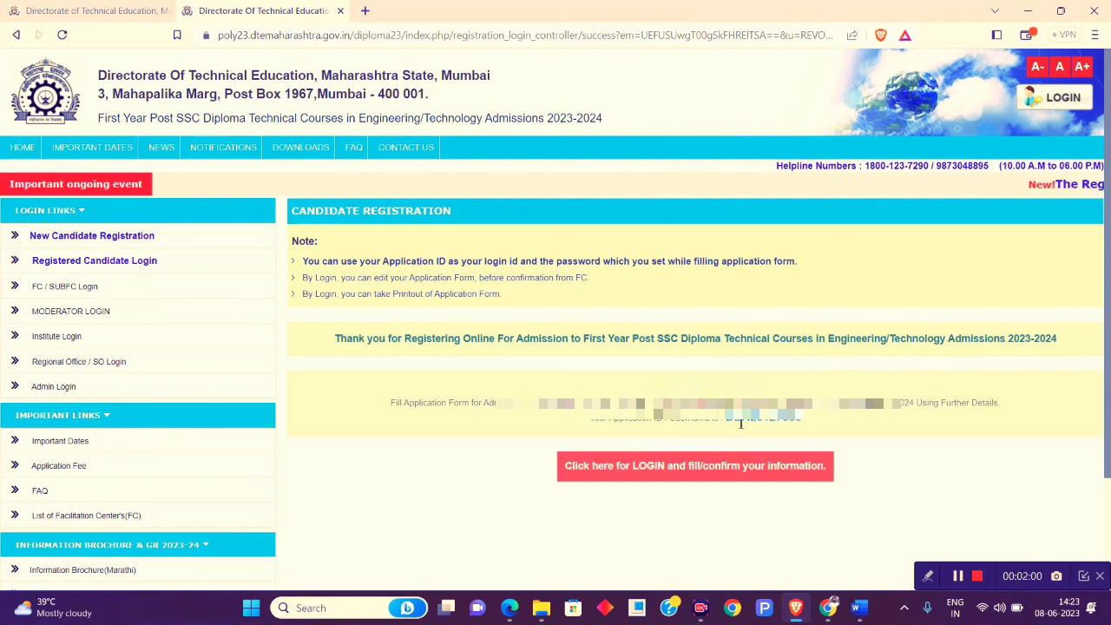
Copy the new Application ID and log in with it, the password, and captcha answer 11
left_click_drag(728, 418, 806, 425)
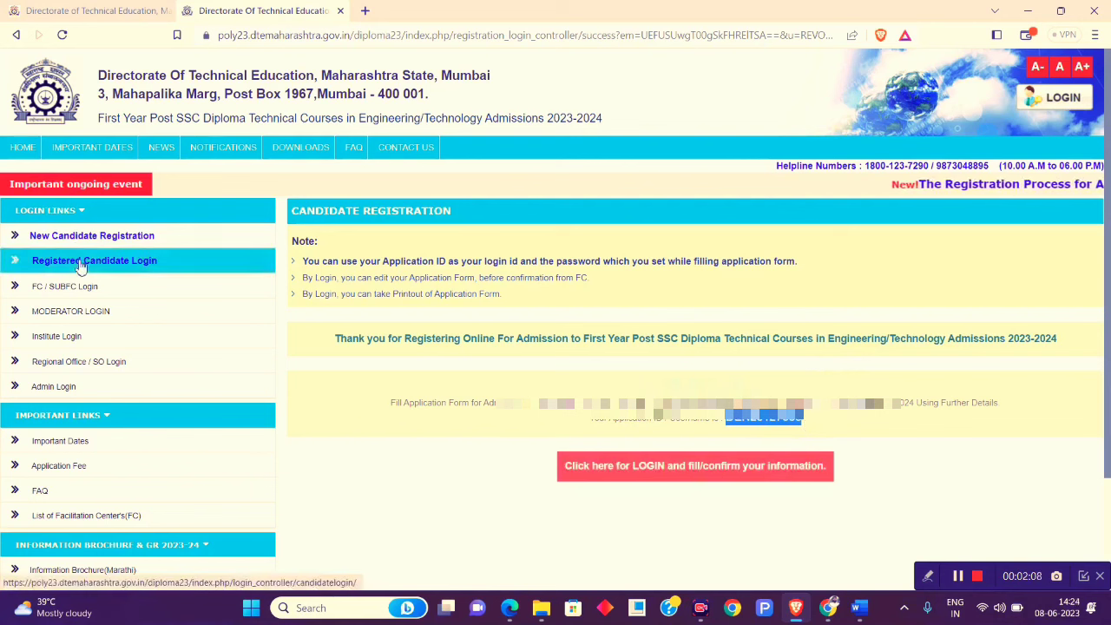
left_click(614, 473)
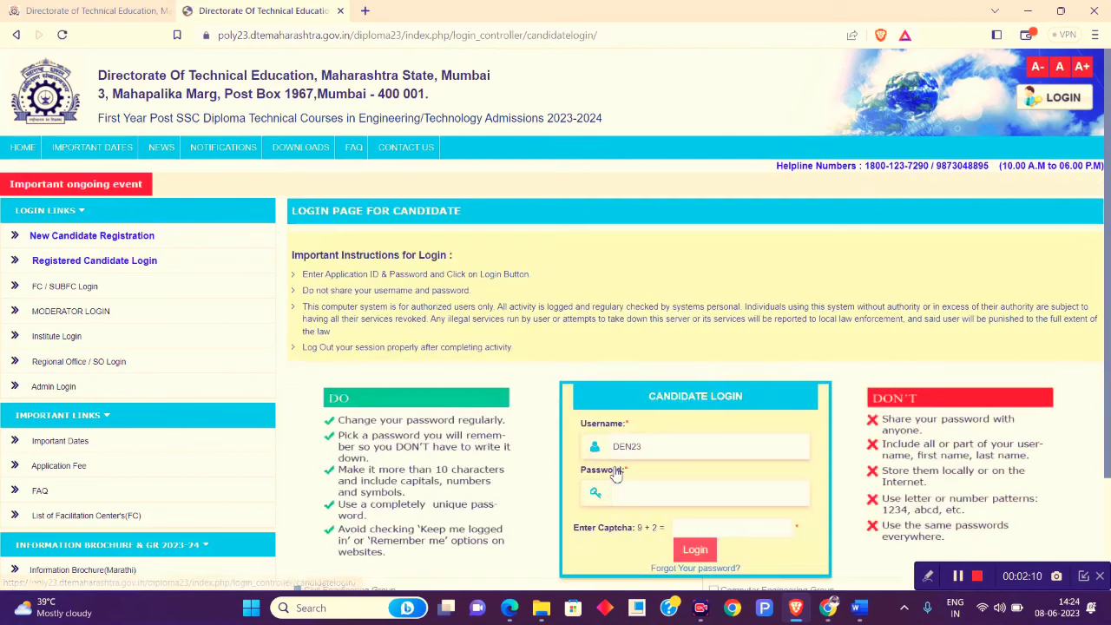
left_click_drag(674, 447, 615, 444)
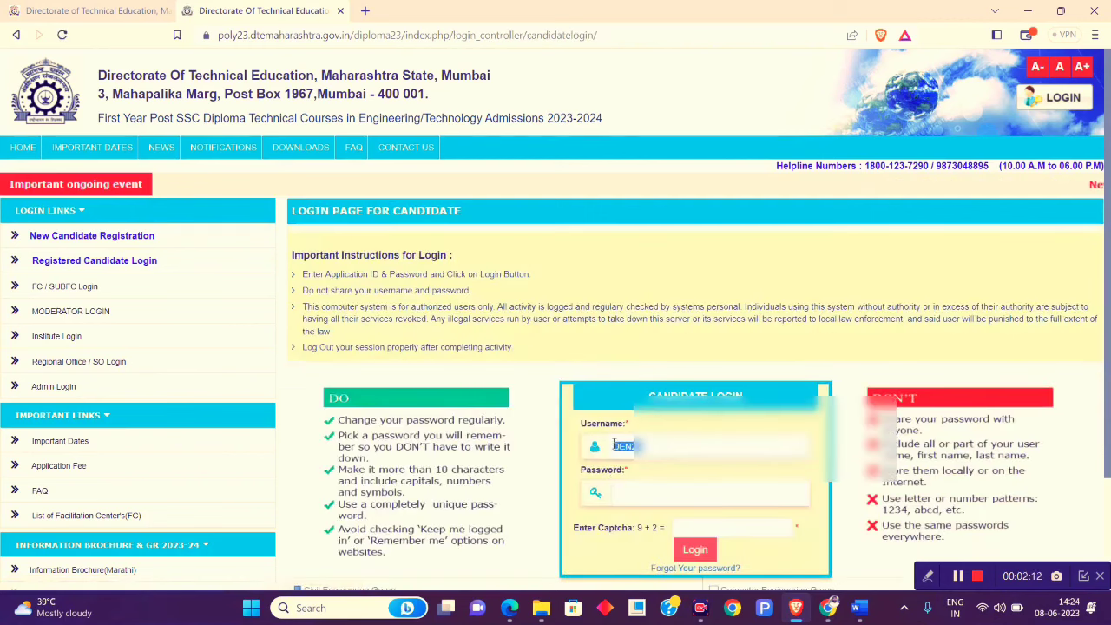
left_click(614, 445)
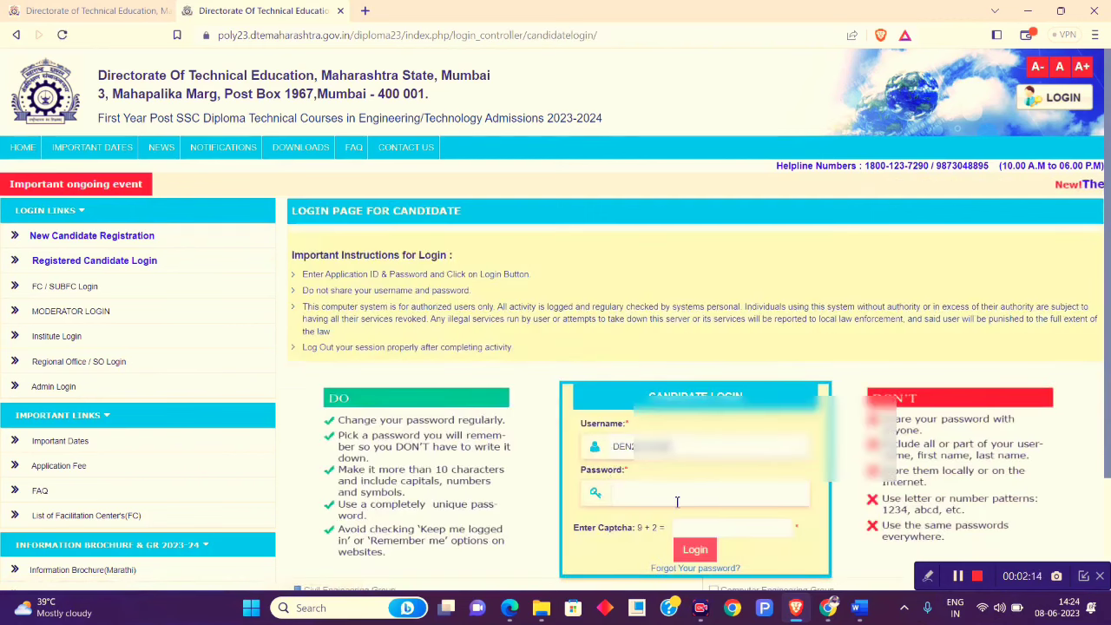
left_click(648, 491)
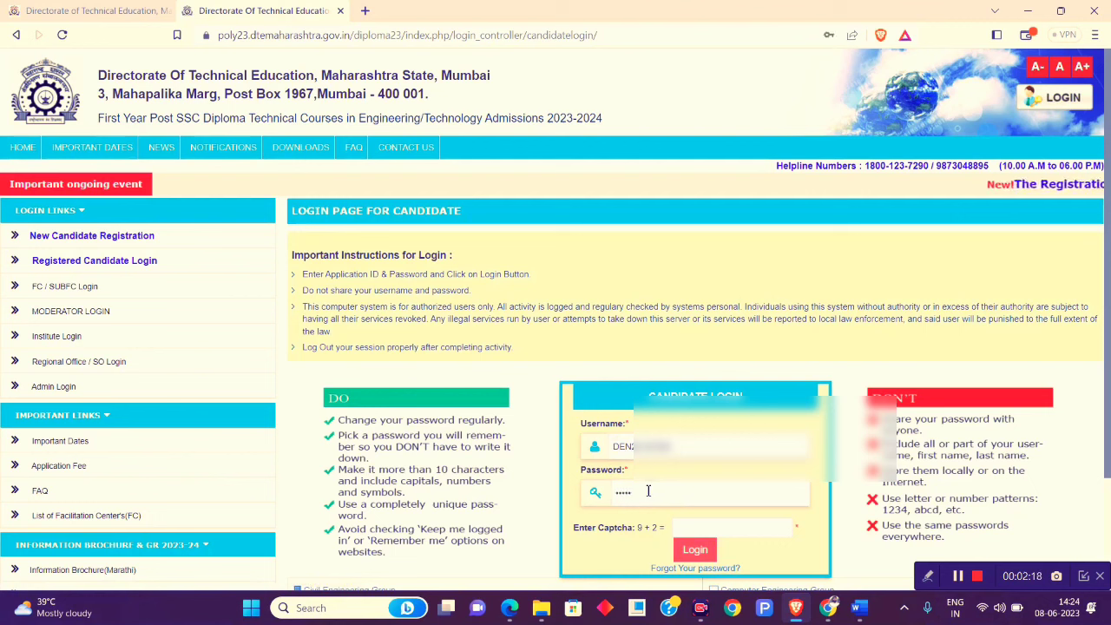
type("****")
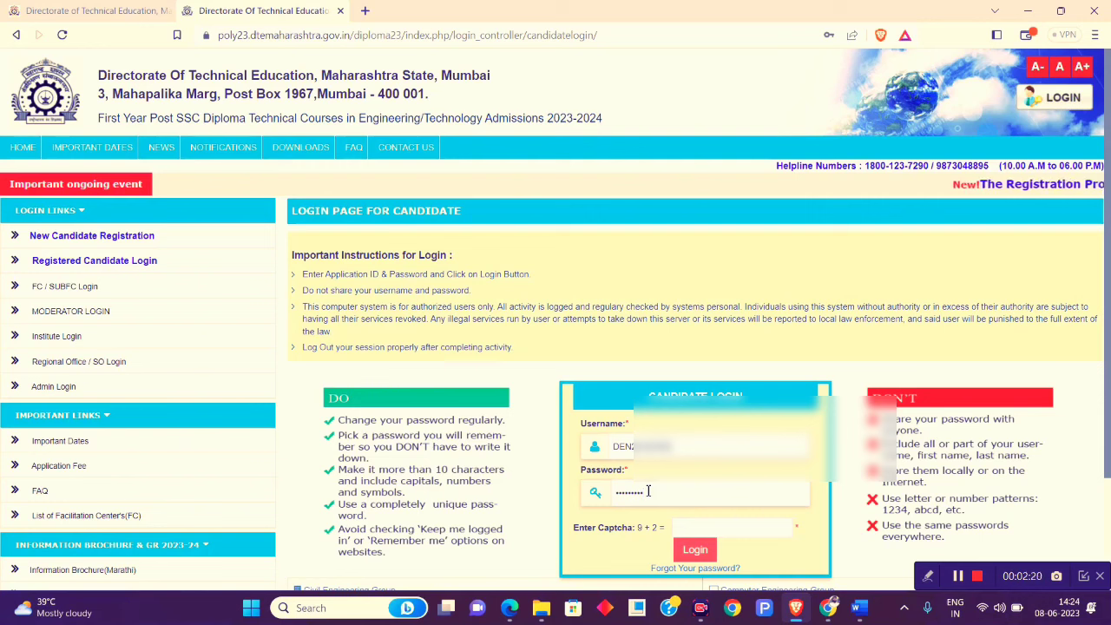
key("Tab")
type("11")
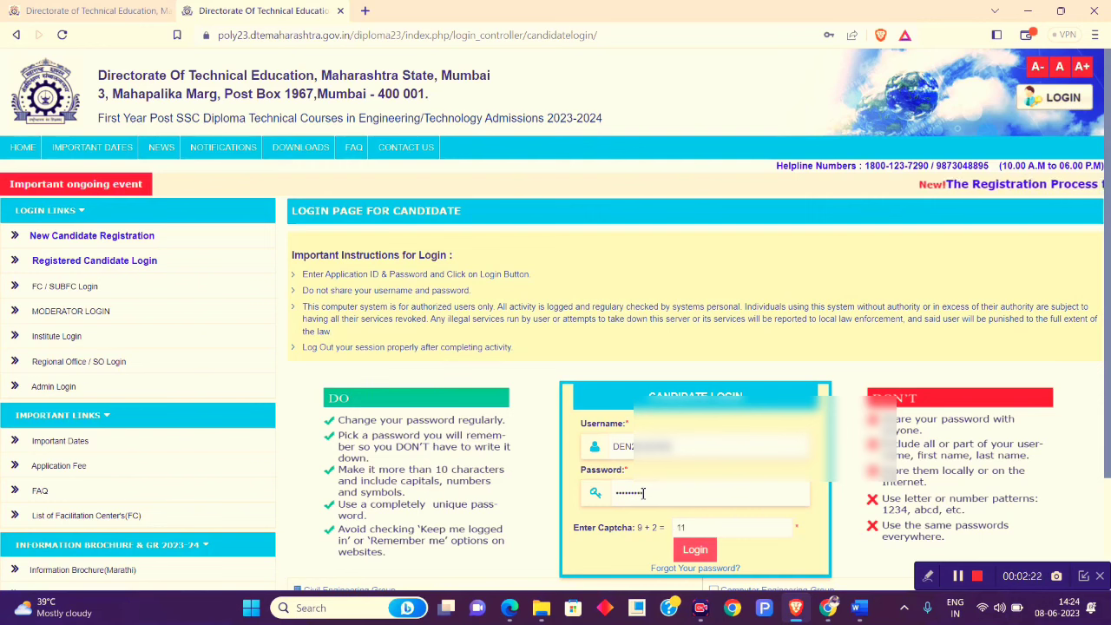
left_click(692, 551)
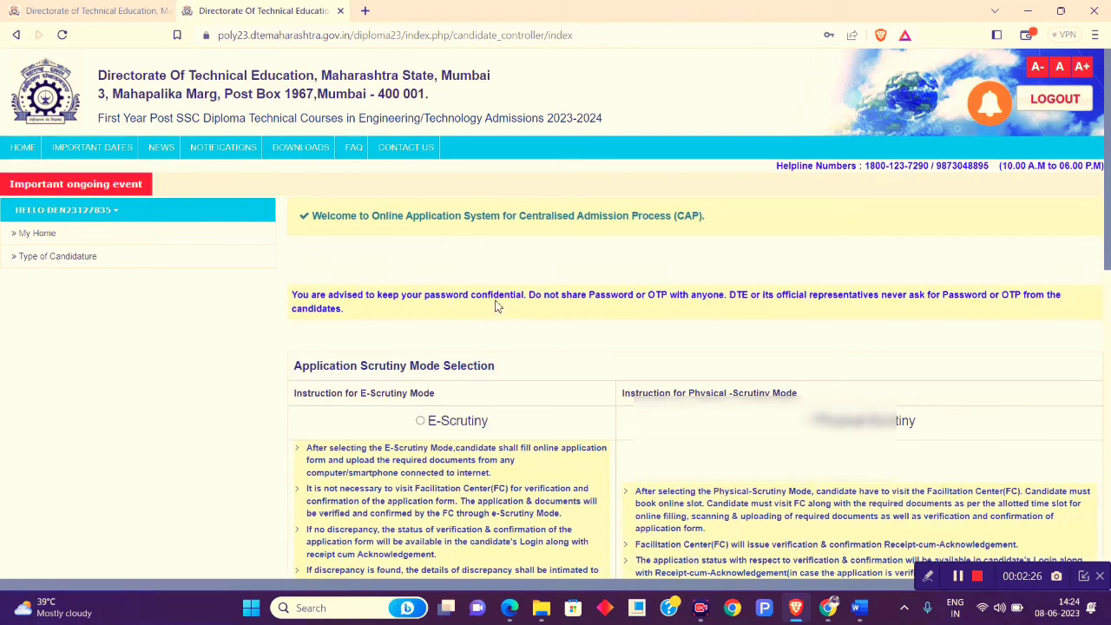
Select E-Scrutiny as the application scrutiny mode and save it
scroll(509, 297, "down", 2)
scroll(510, 299, "down", 2)
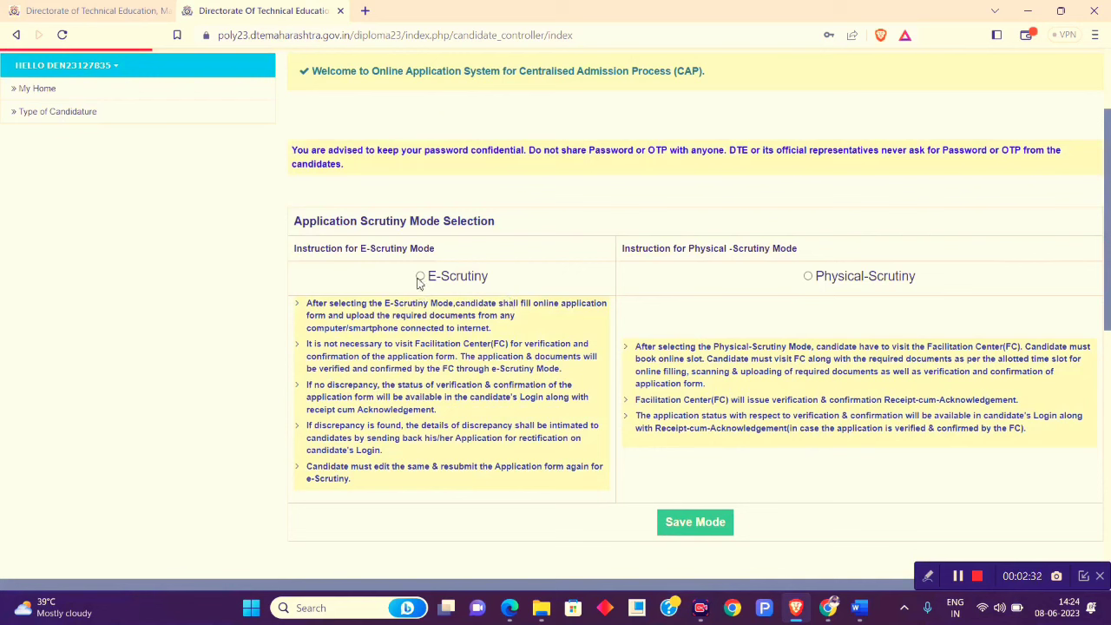
left_click(420, 277)
scroll(652, 371, "down", 3)
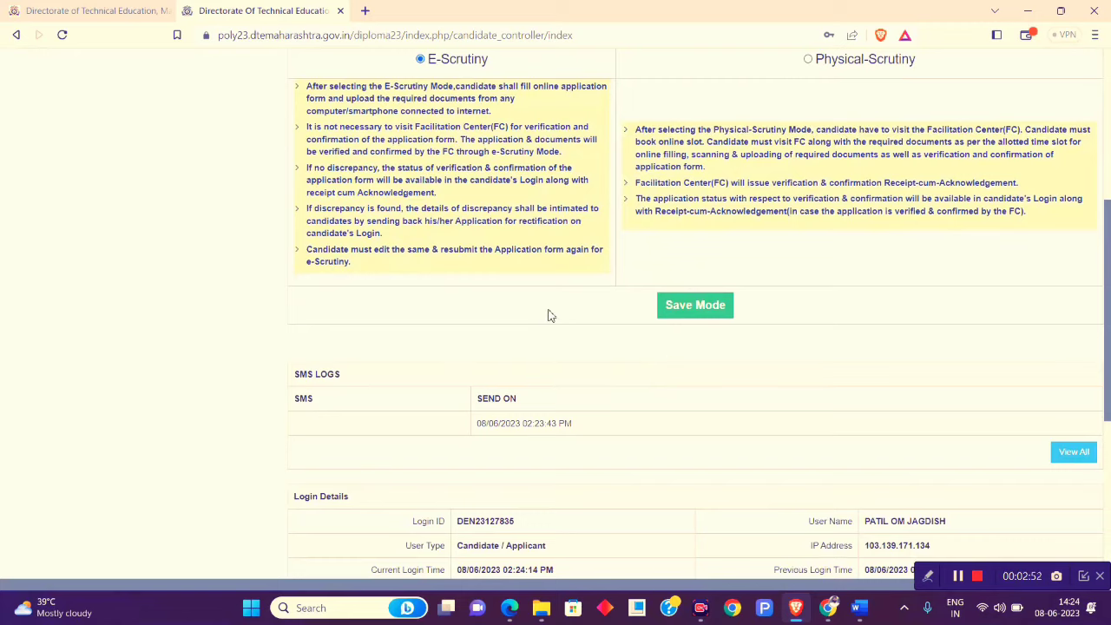
scroll(547, 315, "up", 2)
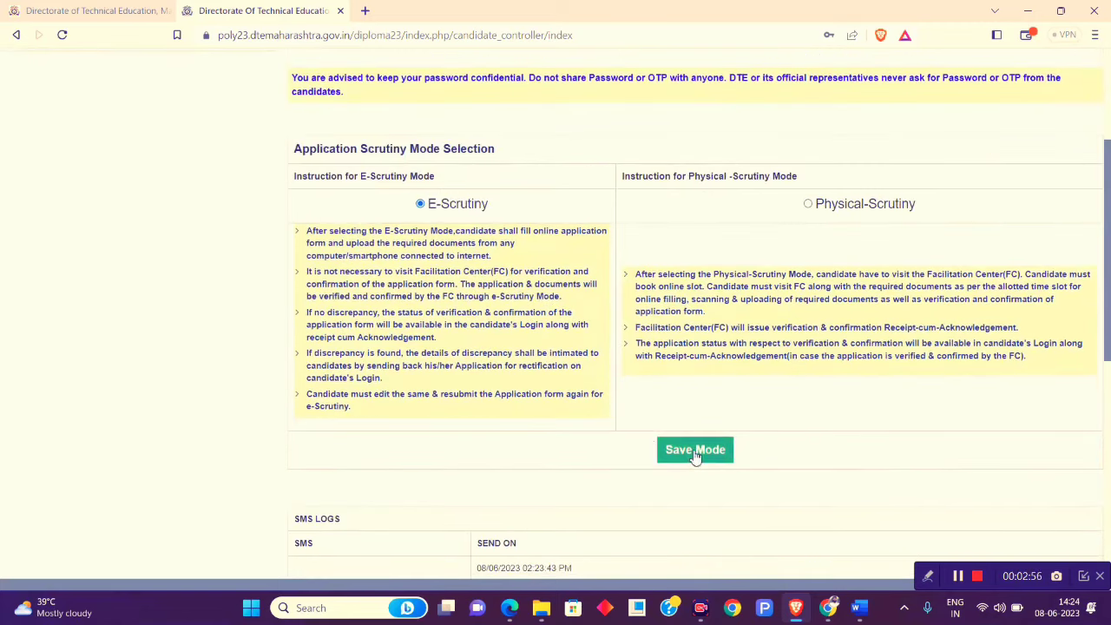
scroll(694, 455, "down", 4)
scroll(692, 454, "up", 2)
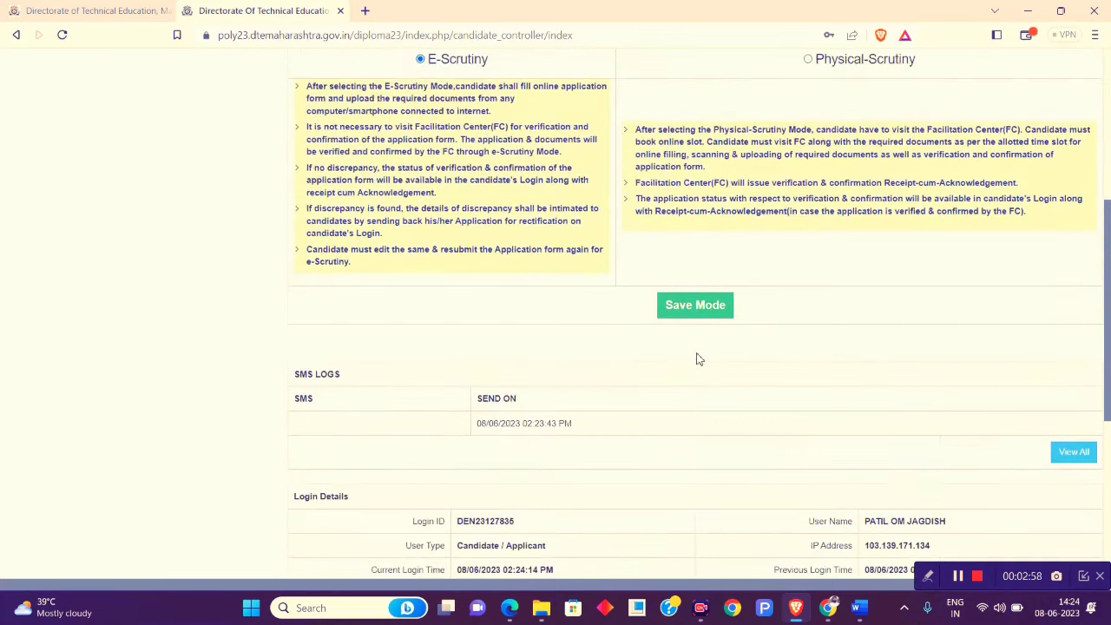
scroll(697, 357, "down", 5)
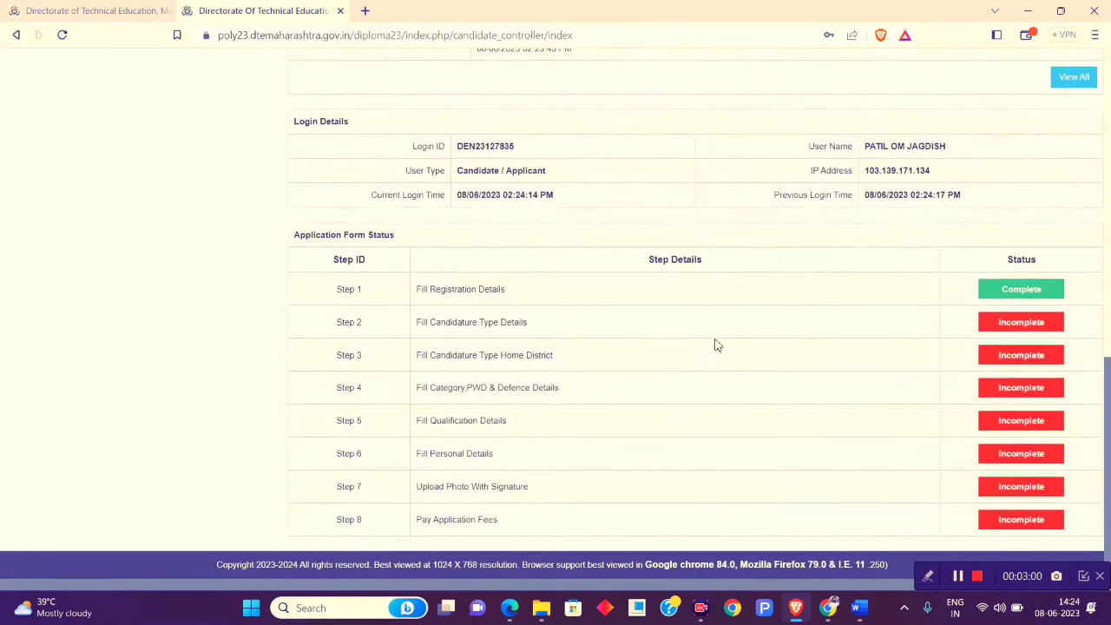
scroll(717, 345, "up", 4)
left_click(700, 227)
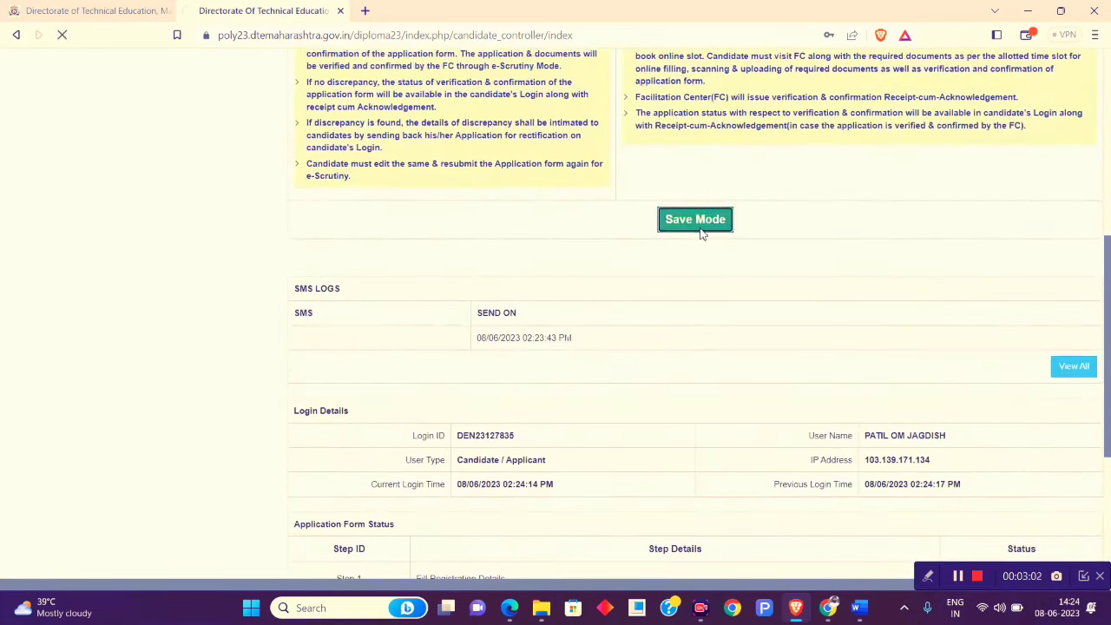
scroll(700, 238, "down", 8)
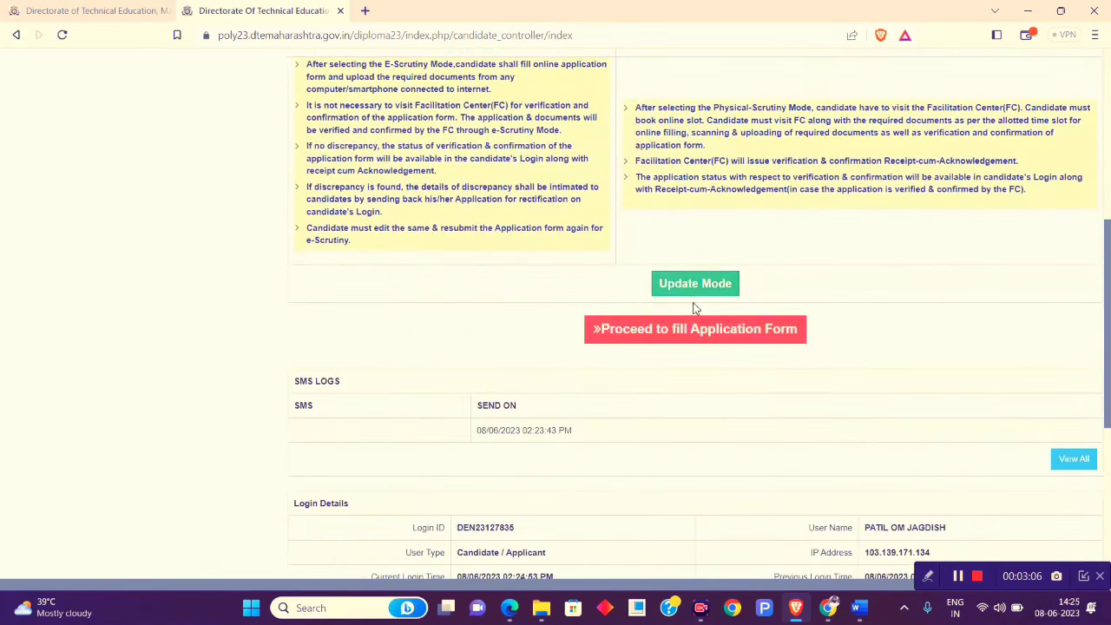
scroll(620, 280, "up", 1)
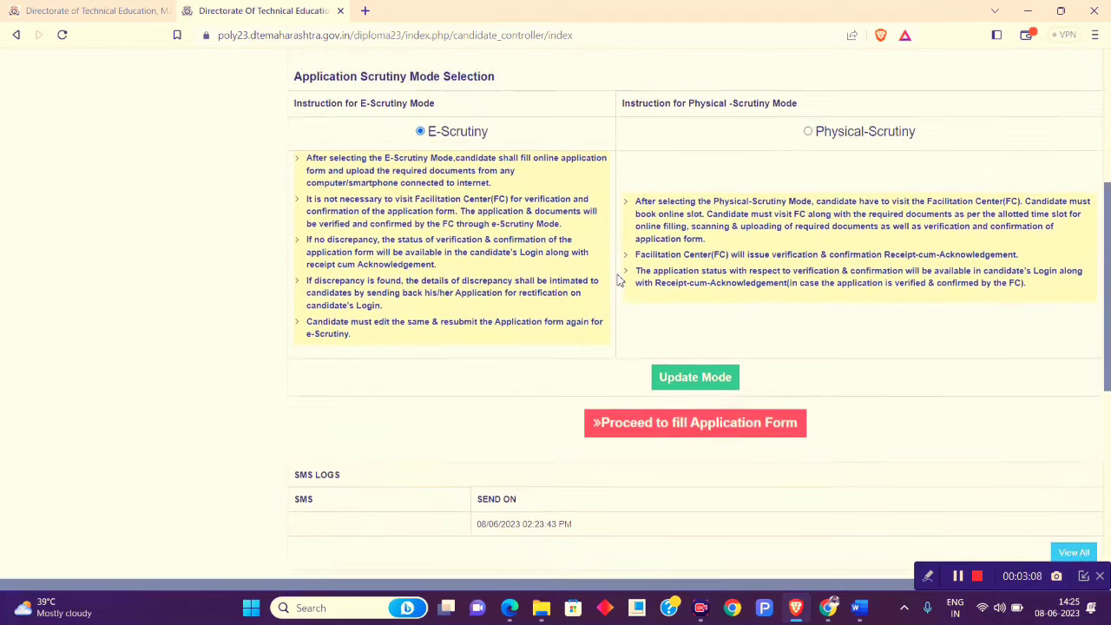
scroll(620, 280, "down", 1)
scroll(624, 278, "down", 2)
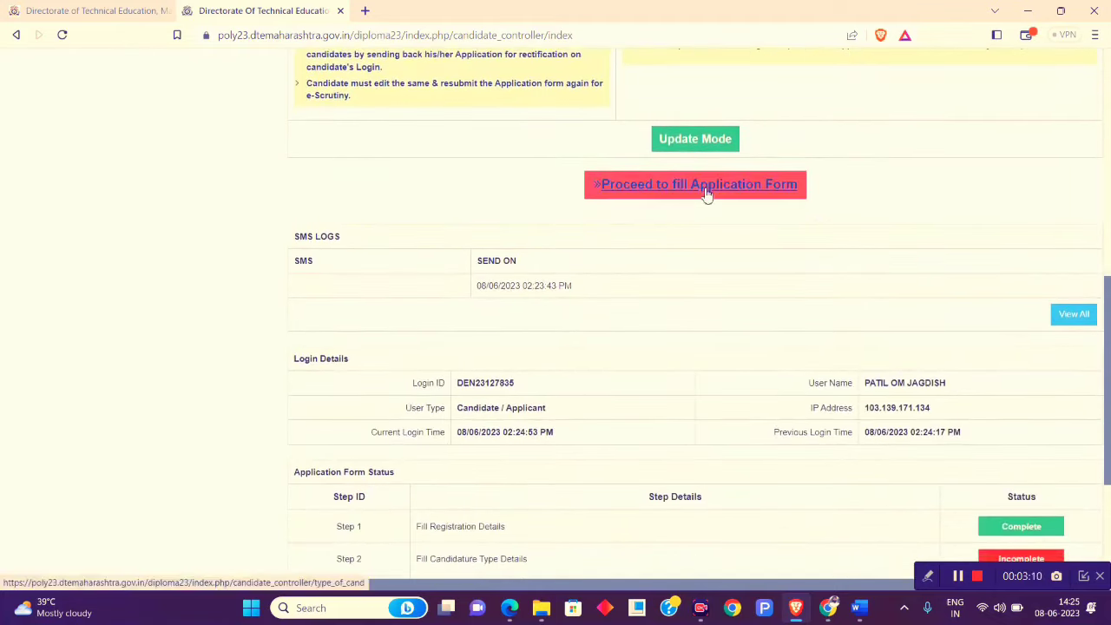
Proceed to the application form and save Maharashtra State Candidate Type A candidature, confirming it
left_click(705, 193)
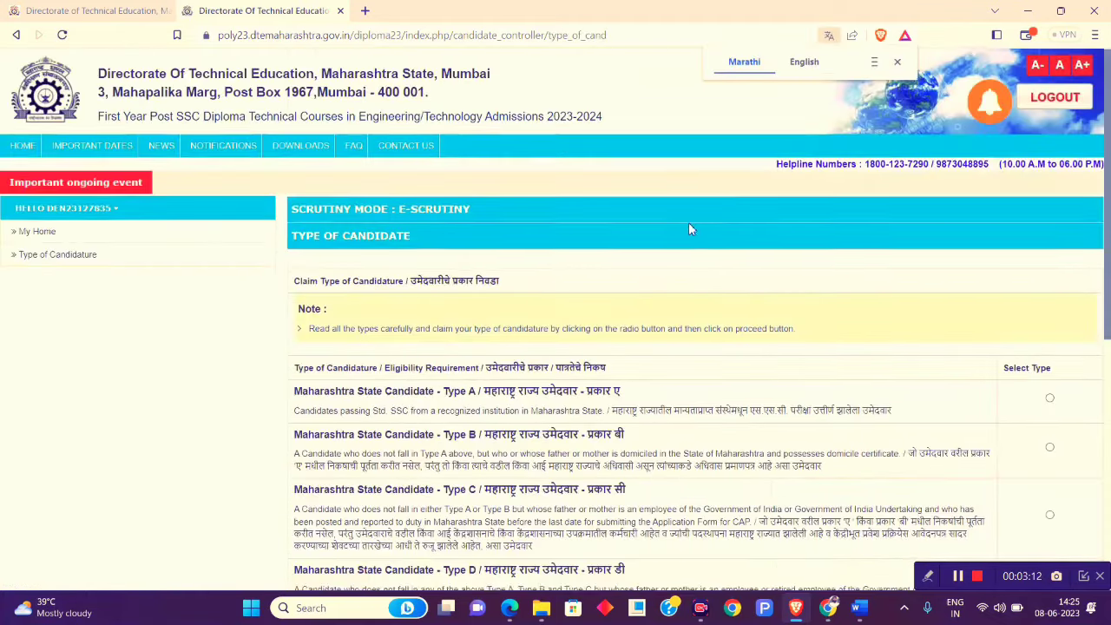
scroll(691, 224, "down", 2)
left_click(1050, 256)
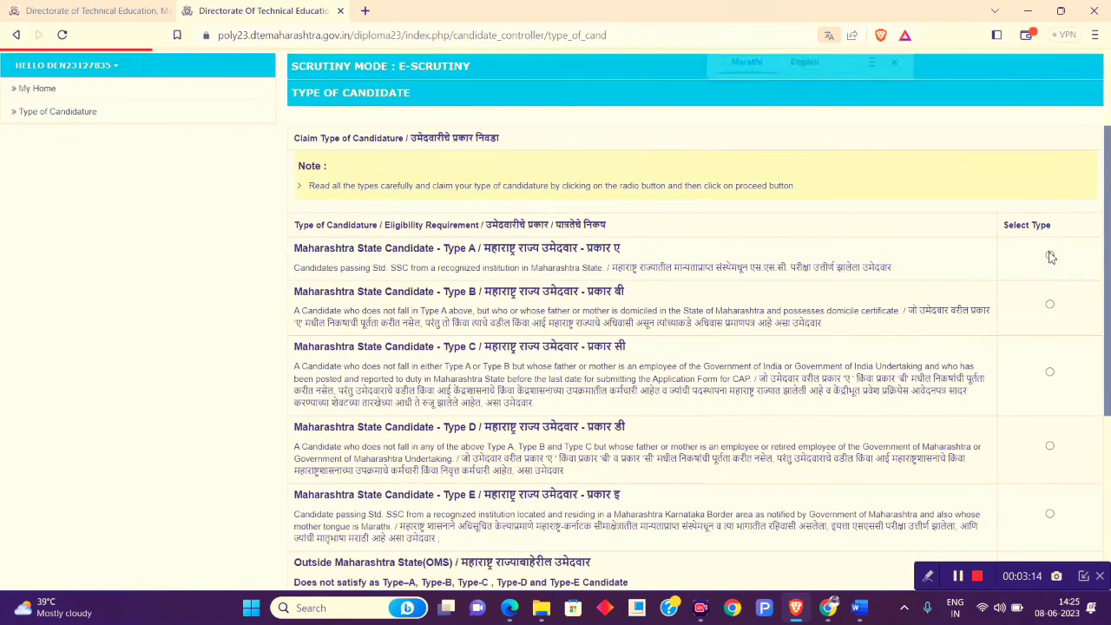
scroll(548, 269, "down", 2)
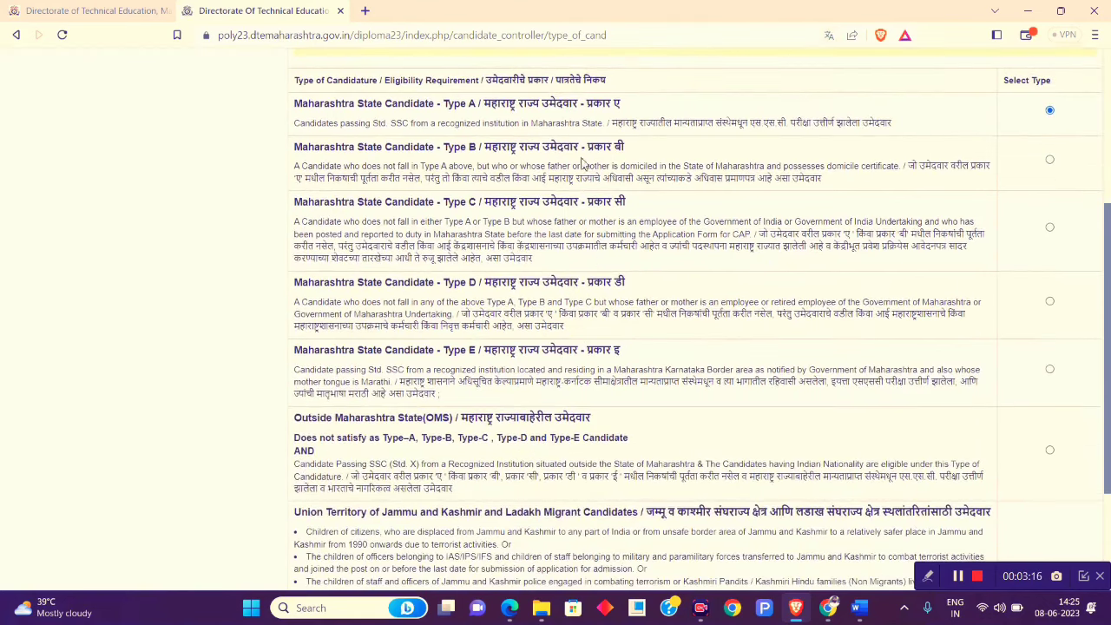
scroll(764, 464, "down", 3)
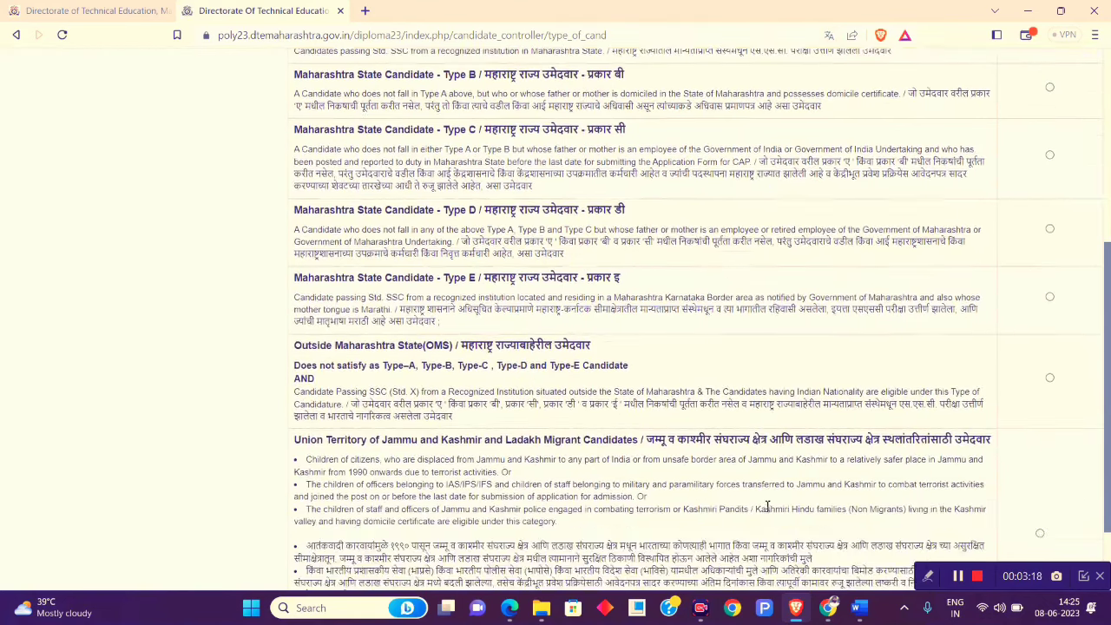
left_click(708, 531)
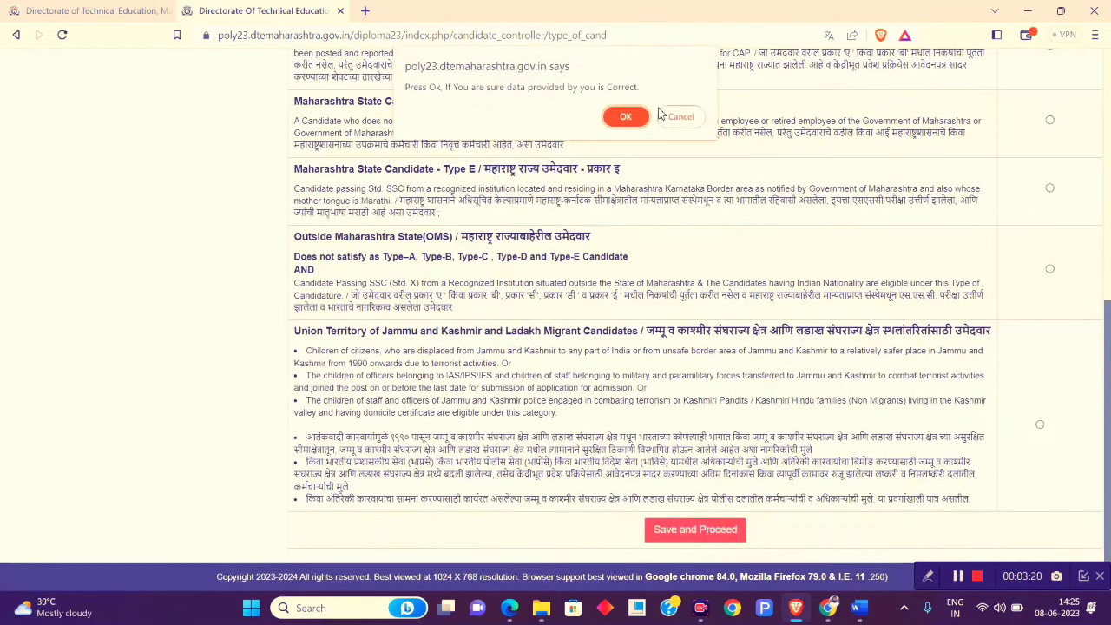
left_click(625, 114)
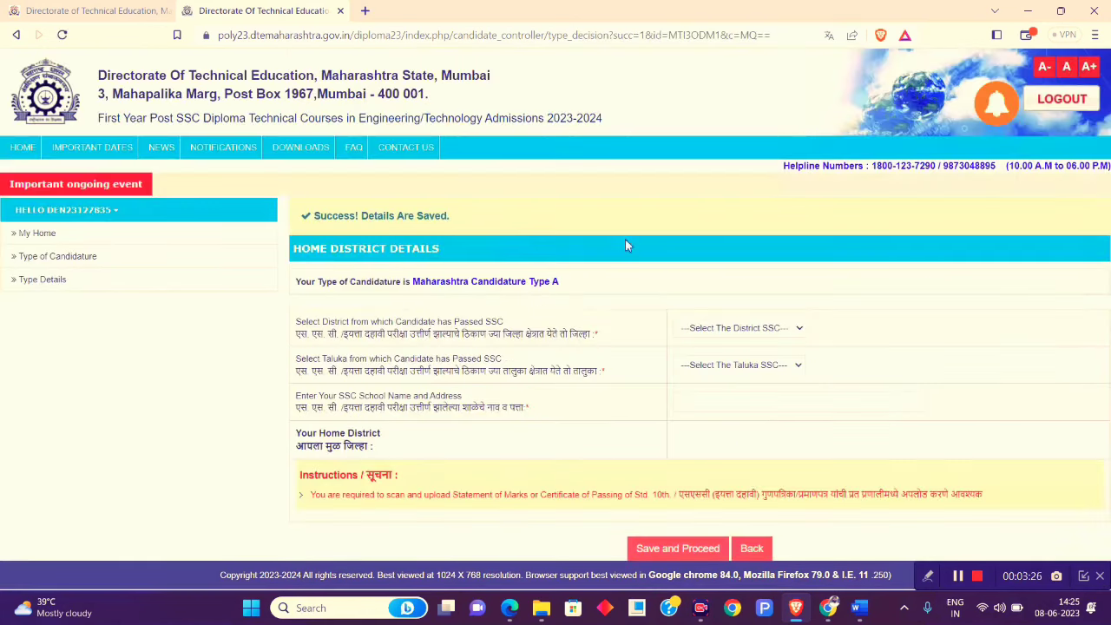
Set SSC district Buldhana, taluka Khamgaon, school 'KK. National Highhool Khamgaoon', and save the details
left_click(738, 330)
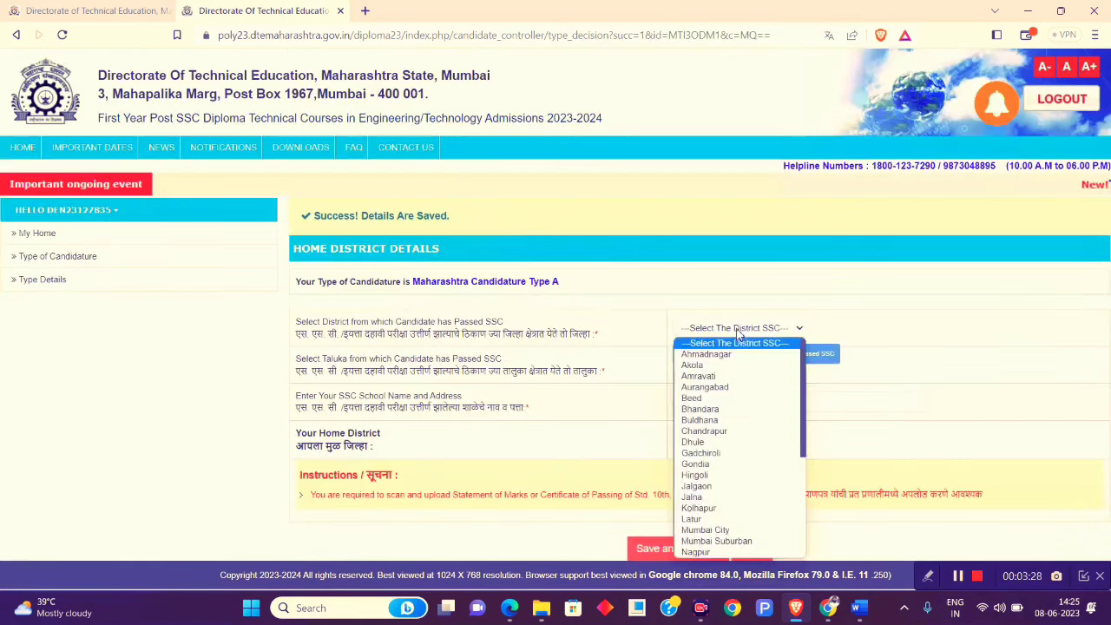
left_click(738, 420)
left_click(727, 366)
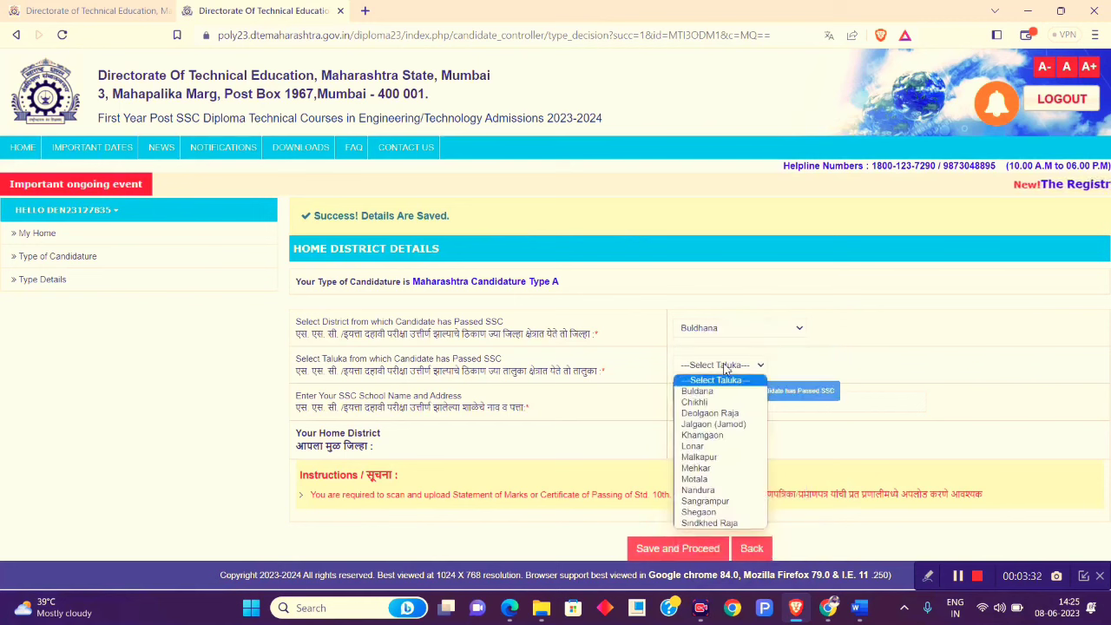
left_click(728, 437)
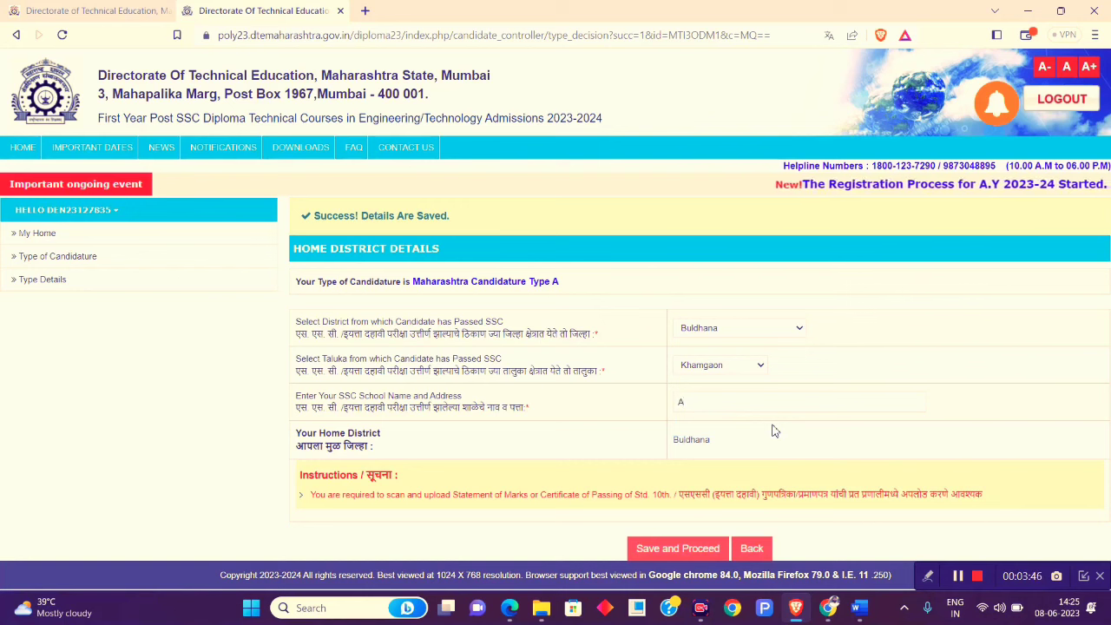
type("K")
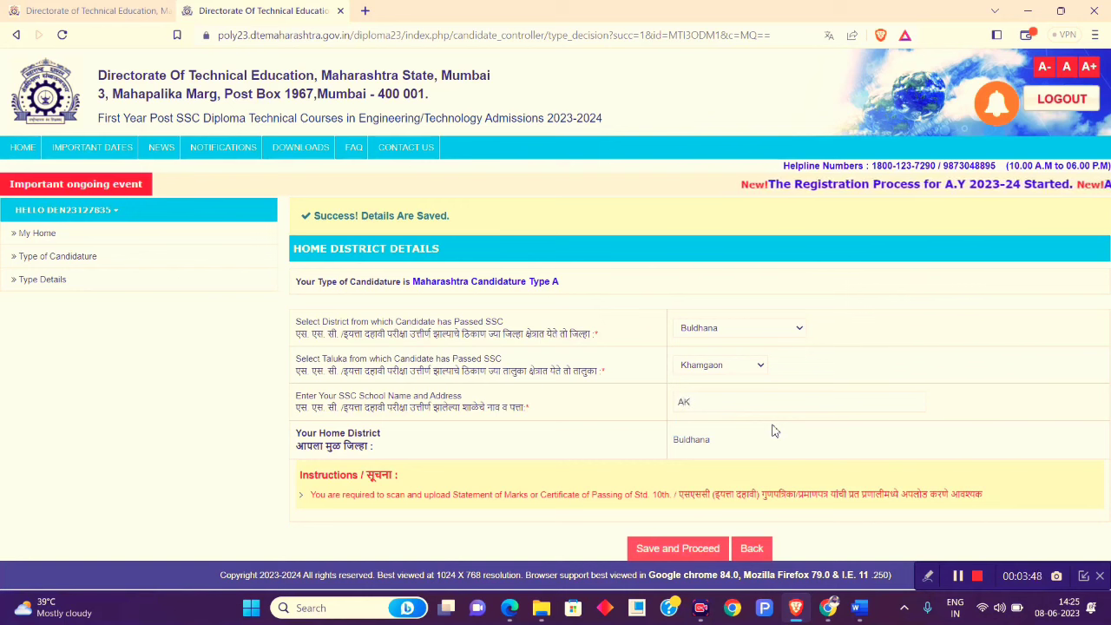
type("K")
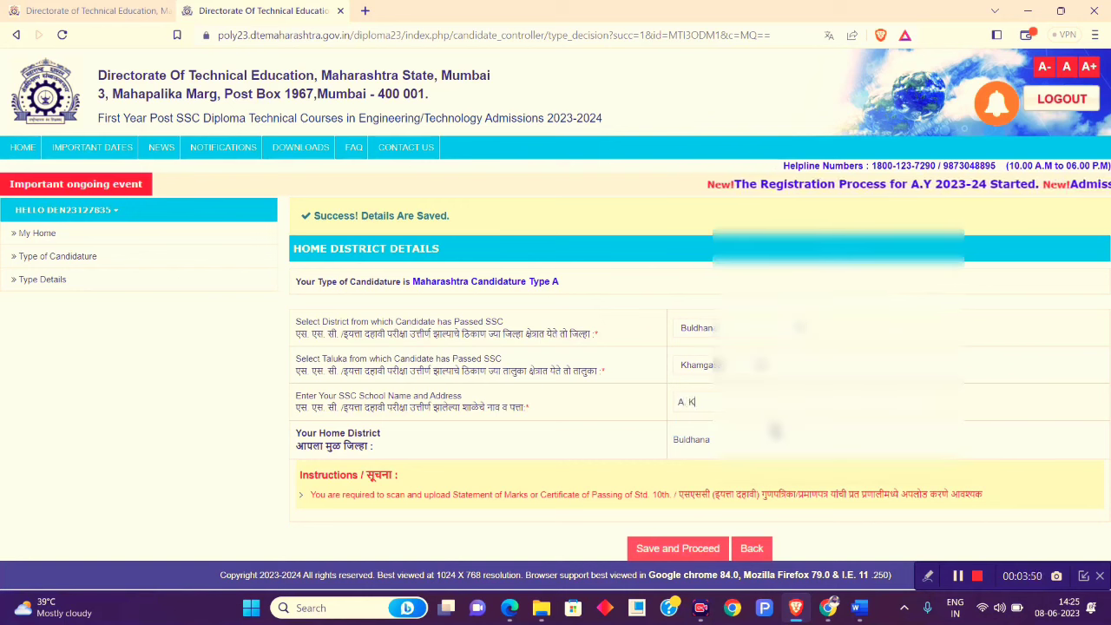
type(". Nat")
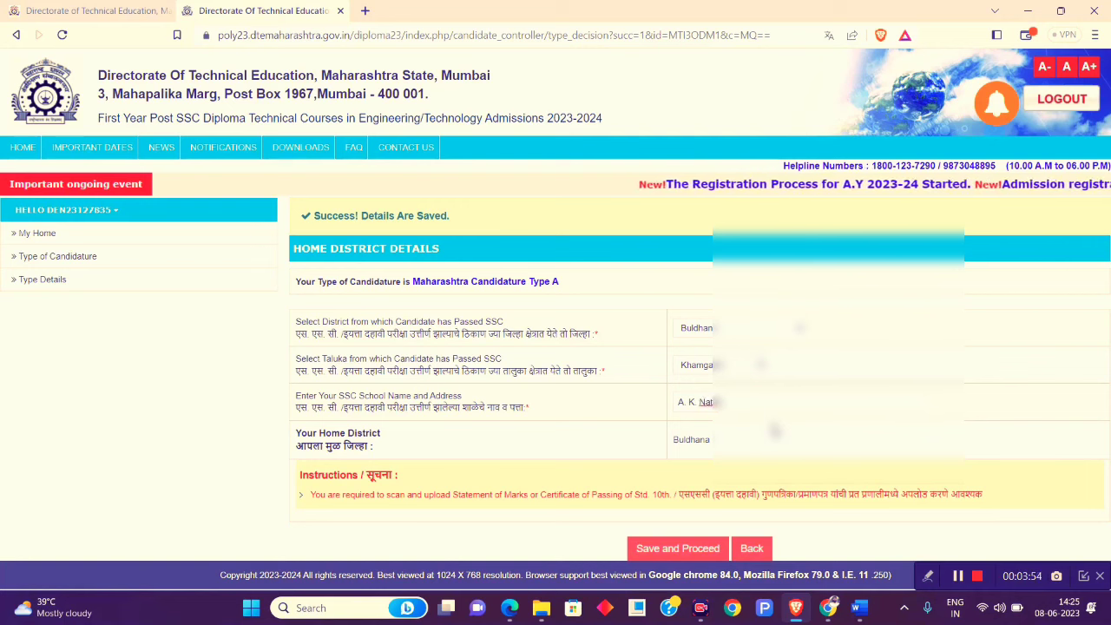
type("ional")
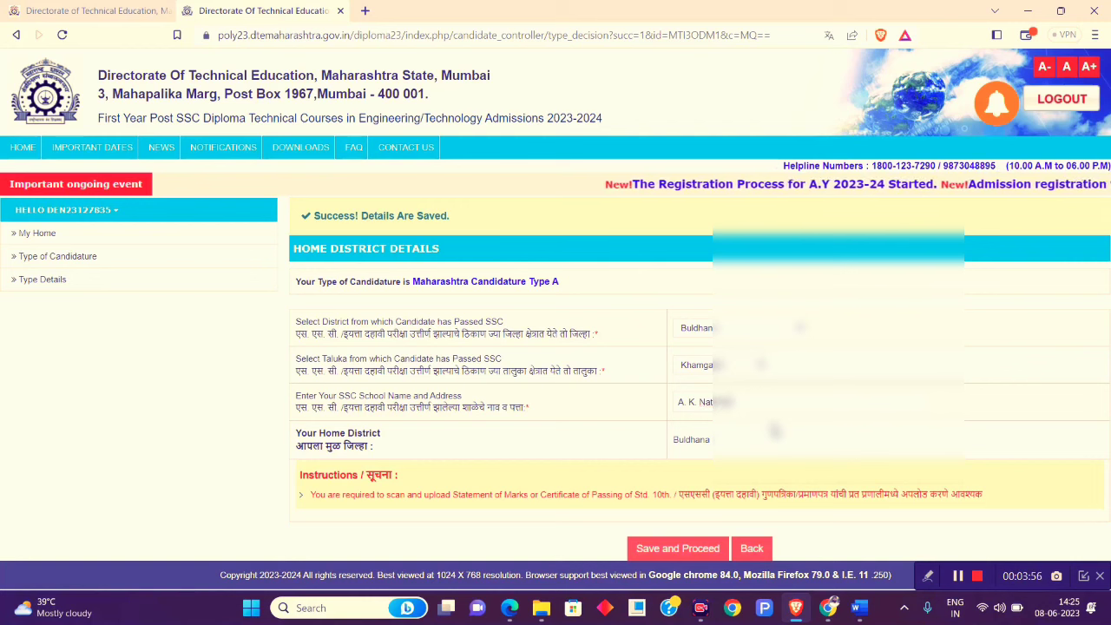
type(" Hi")
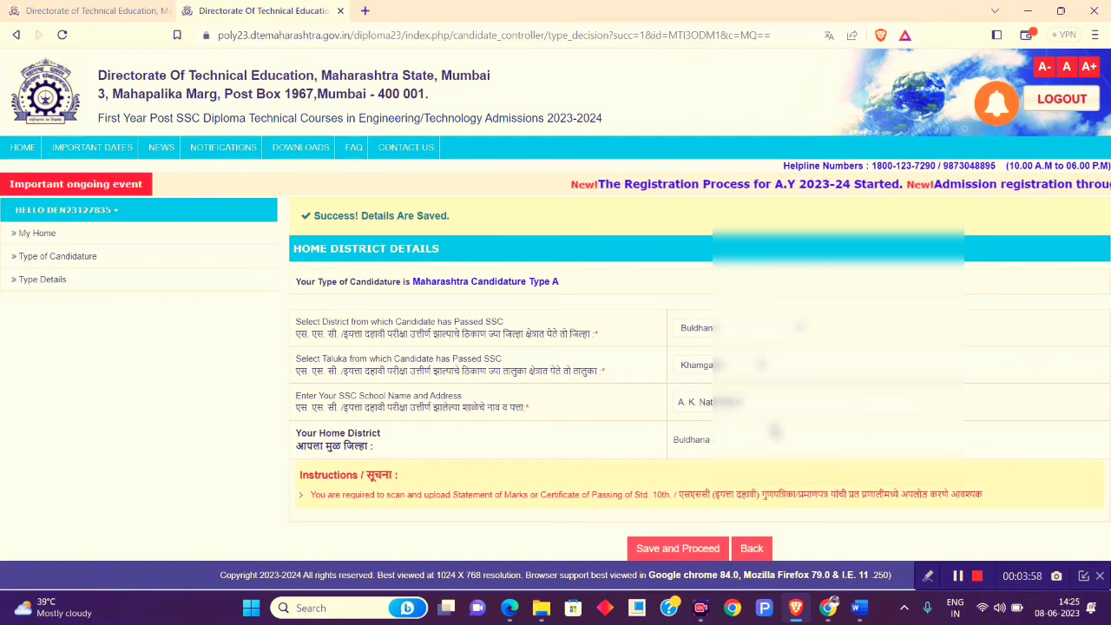
type("gh")
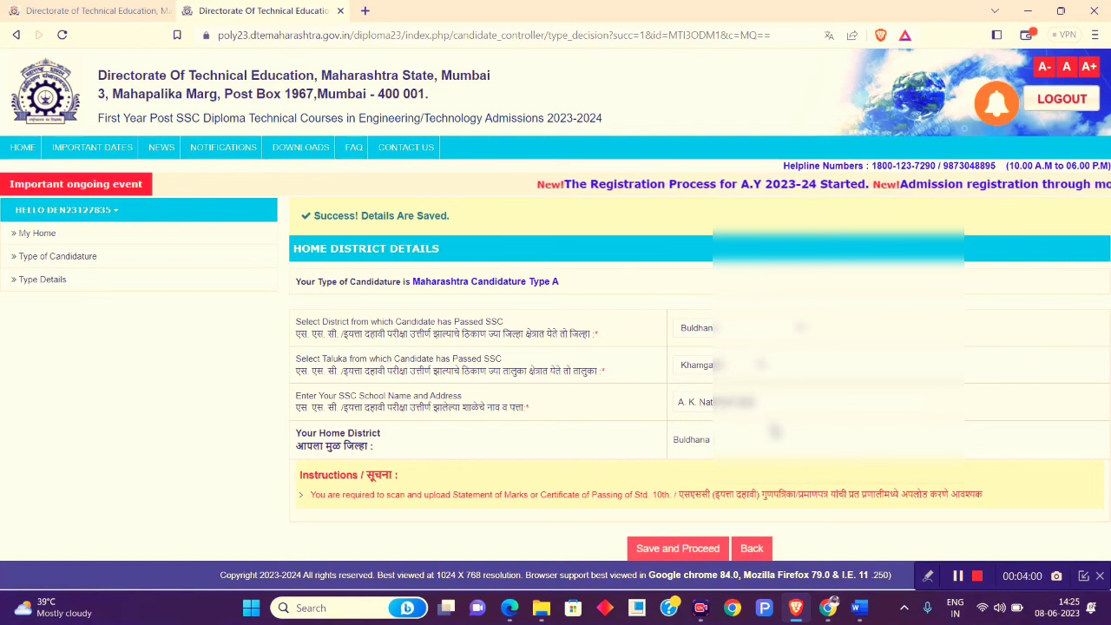
type("hool")
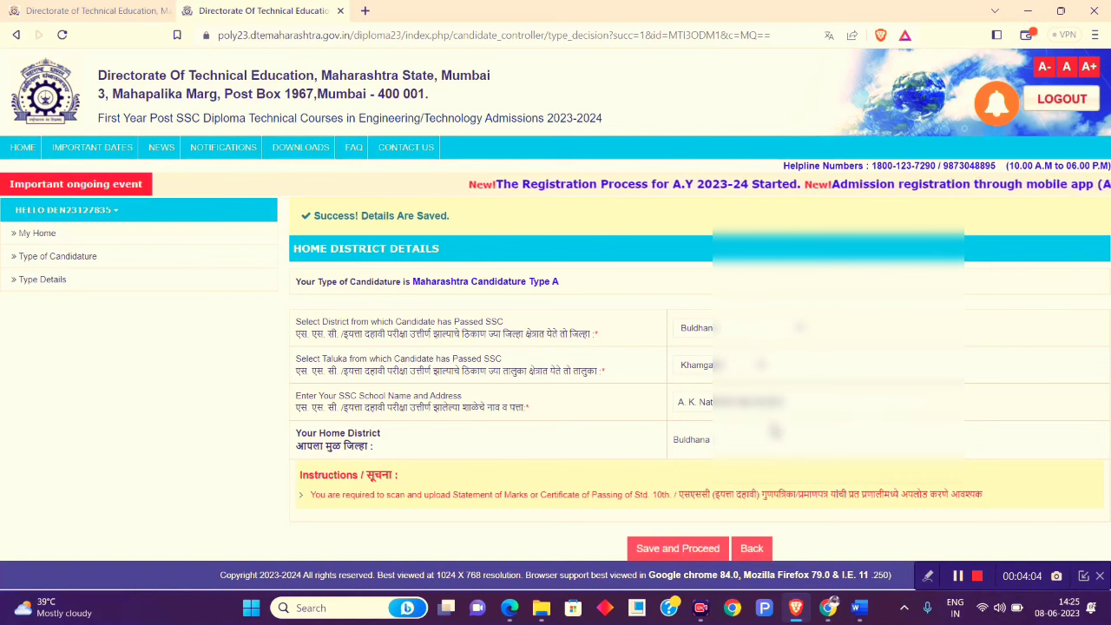
type(" Khamgao")
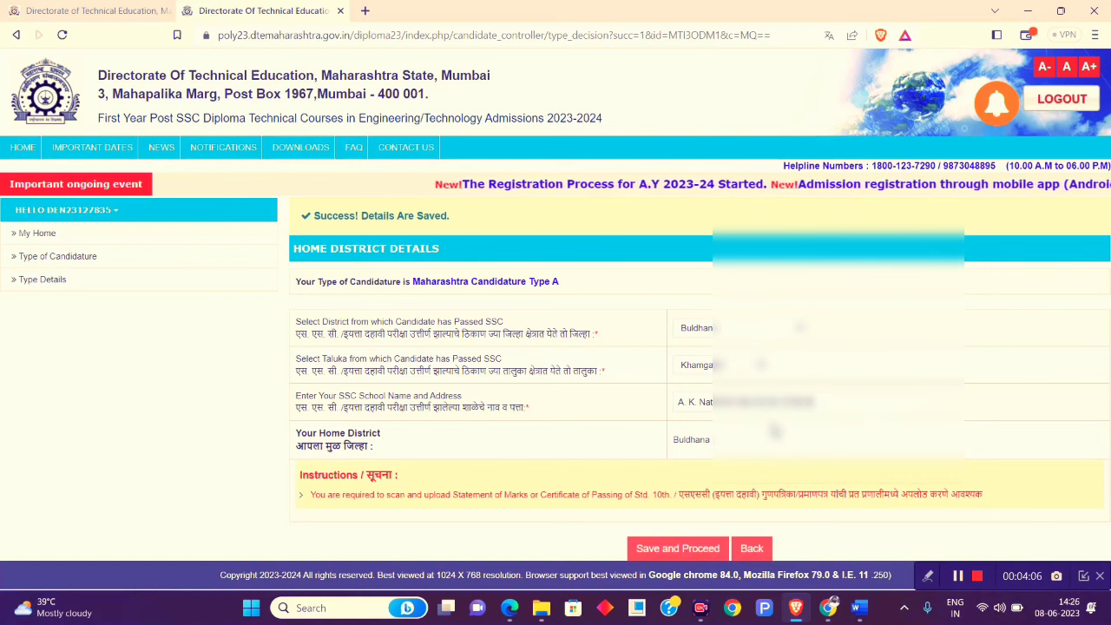
type("on")
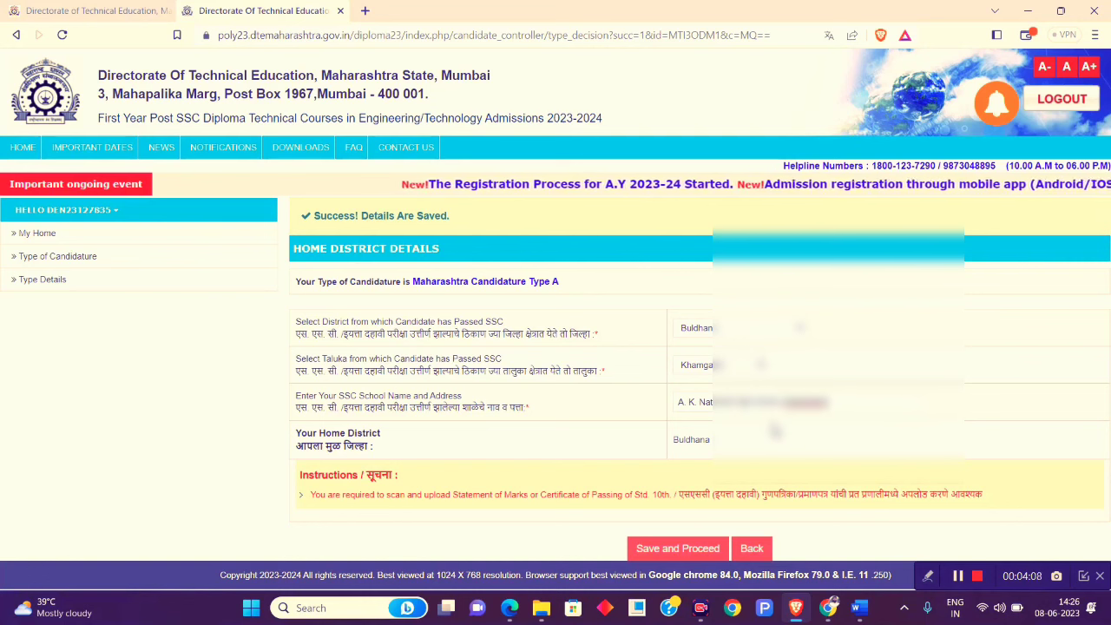
left_click(694, 548)
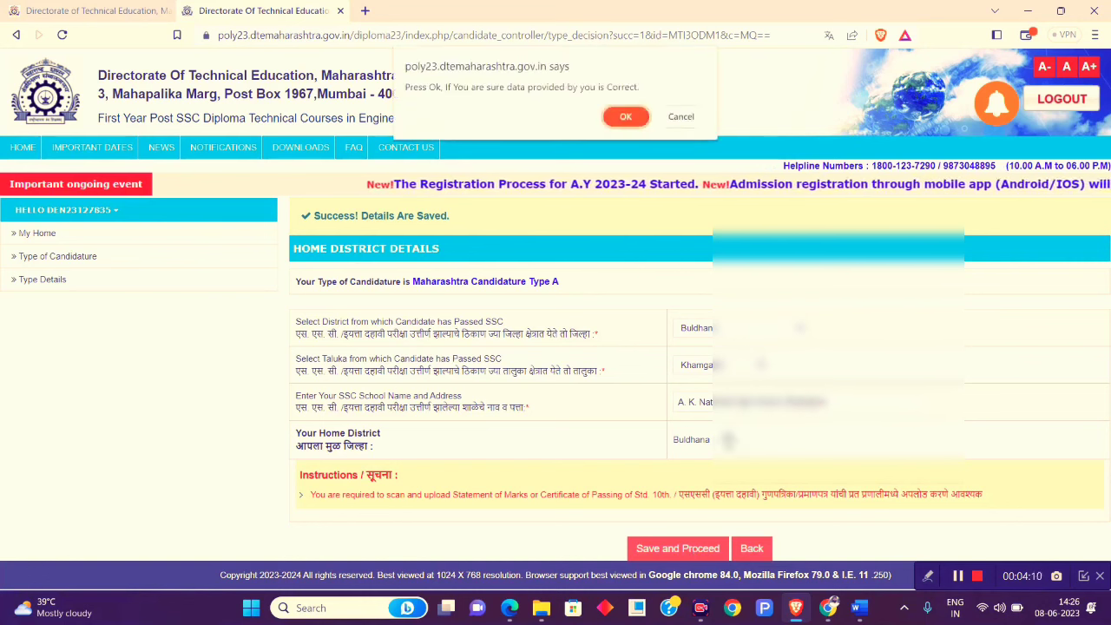
left_click(641, 122)
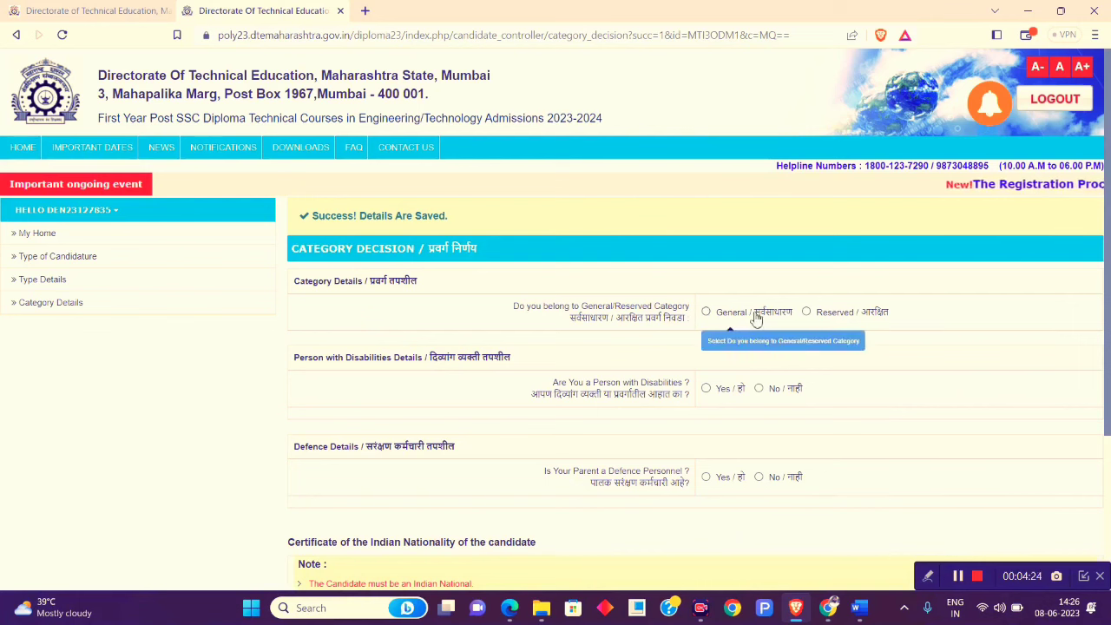
Switch the candidate from General to Reserved category and pick OBC
left_click(706, 312)
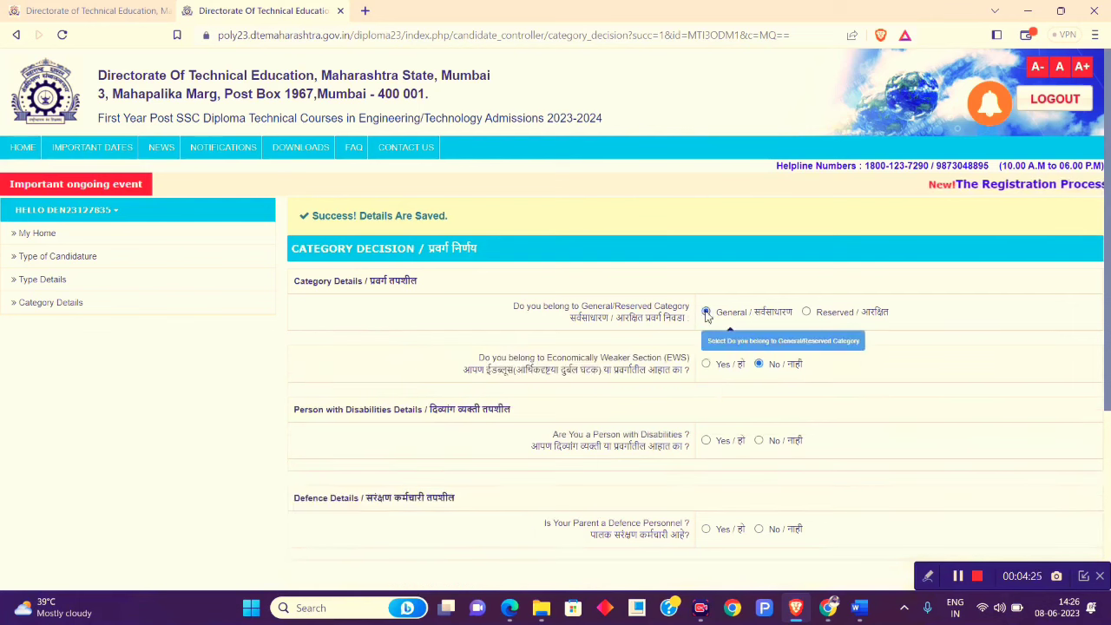
left_click(806, 314)
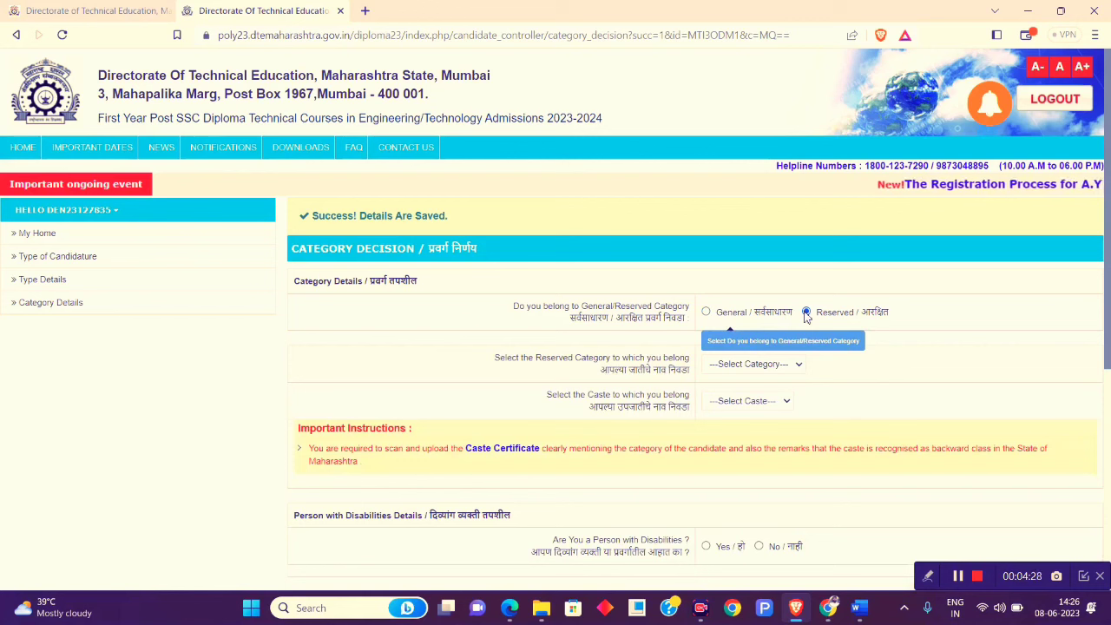
left_click(778, 364)
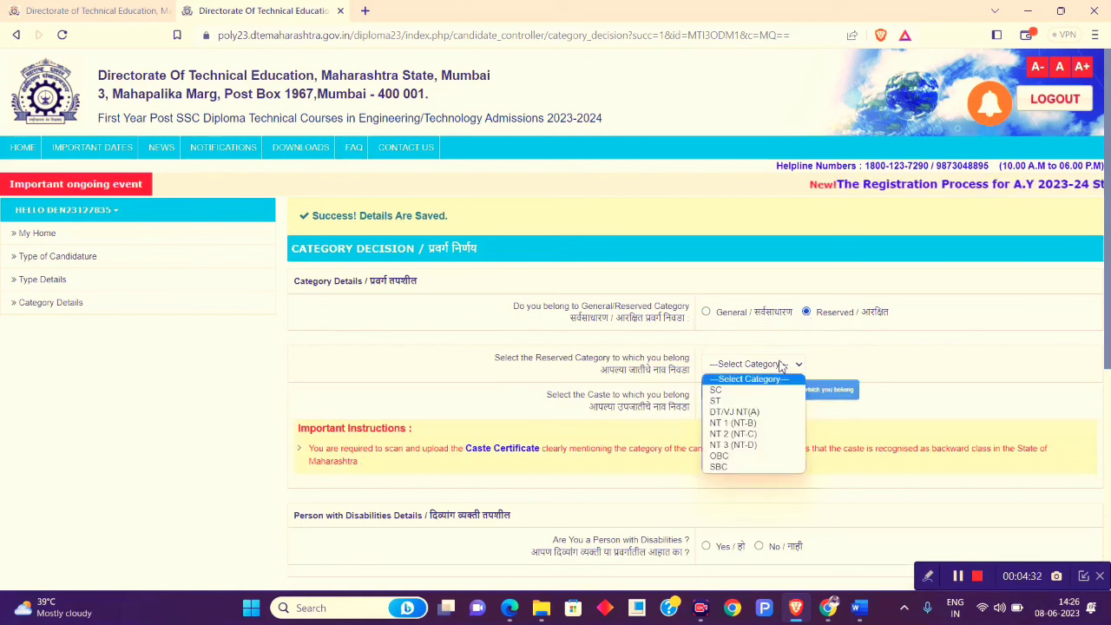
left_click(741, 457)
Scroll through the sub-caste list and choose Kunabi [83] as the caste
left_click(767, 400)
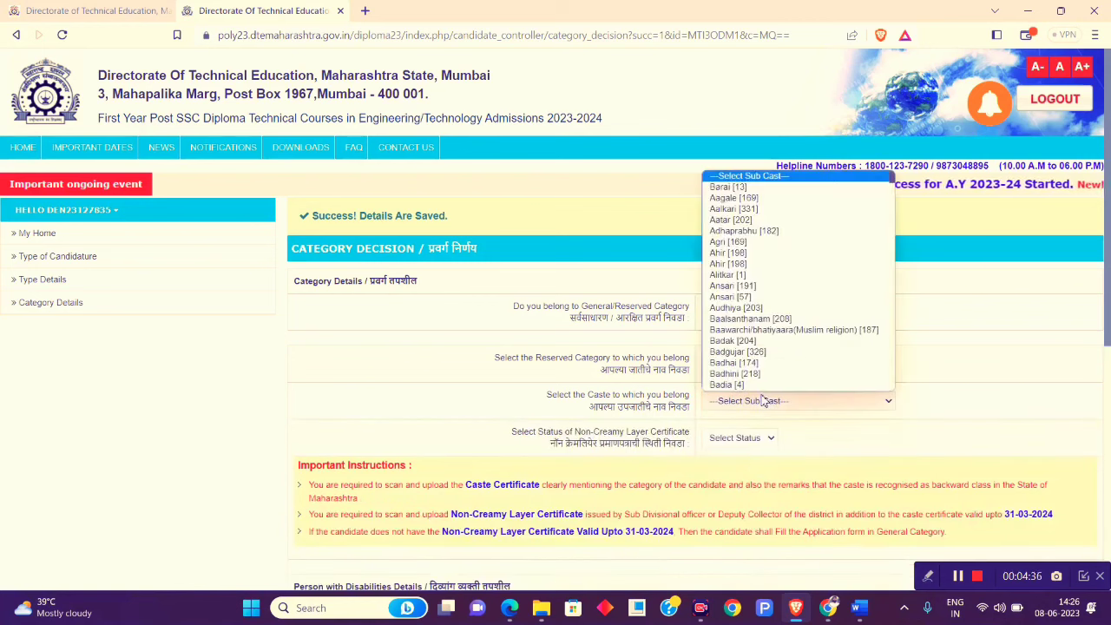
scroll(753, 309, "down", 5)
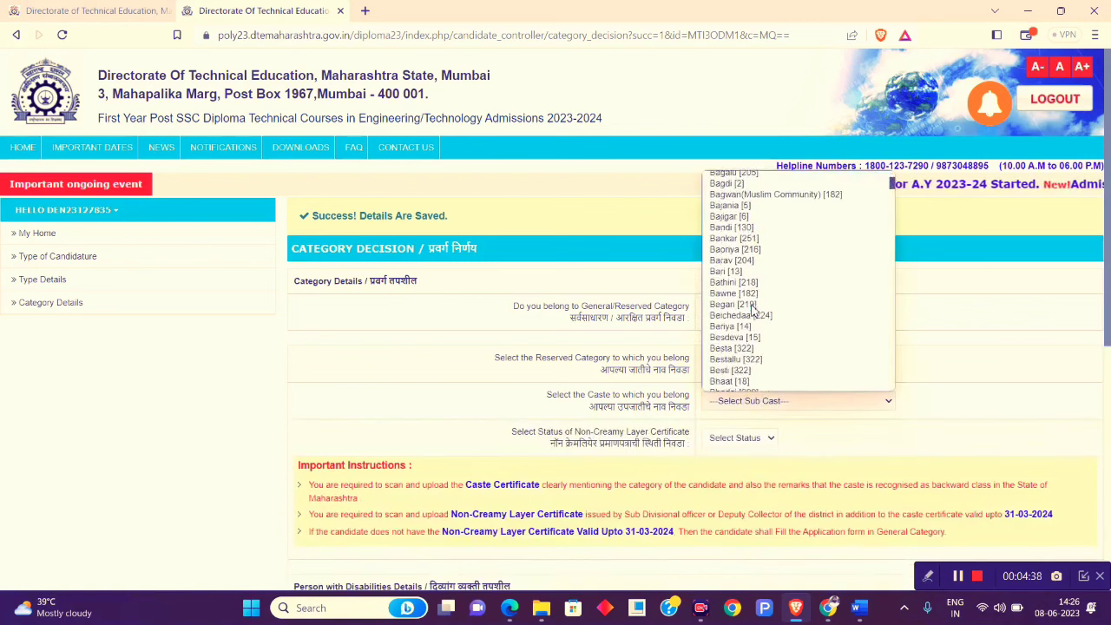
scroll(754, 309, "down", 15)
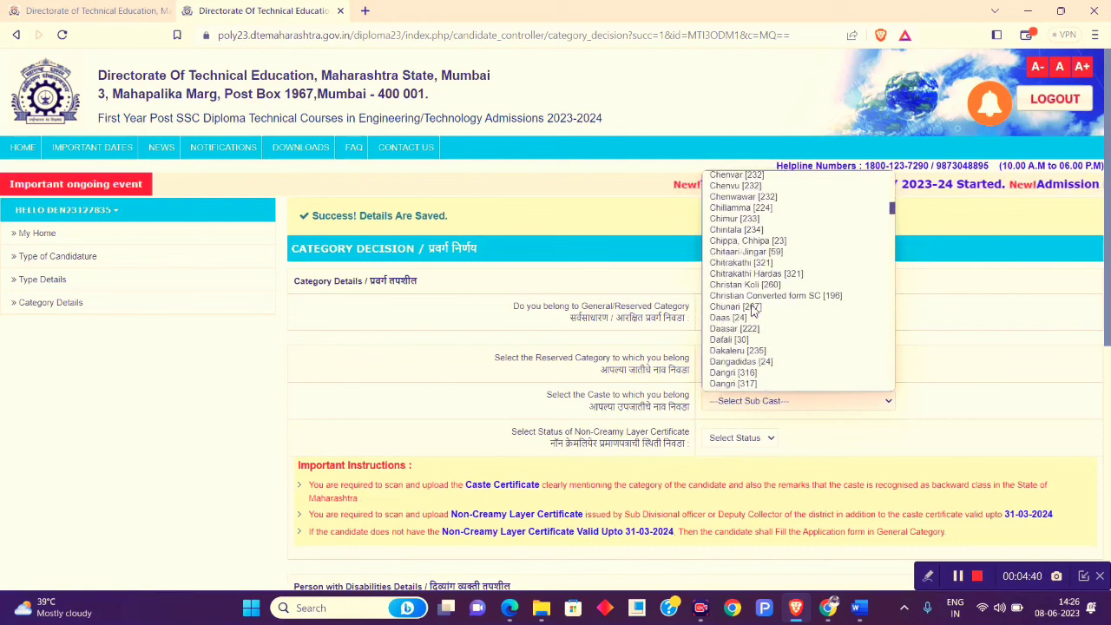
scroll(753, 311, "down", 6)
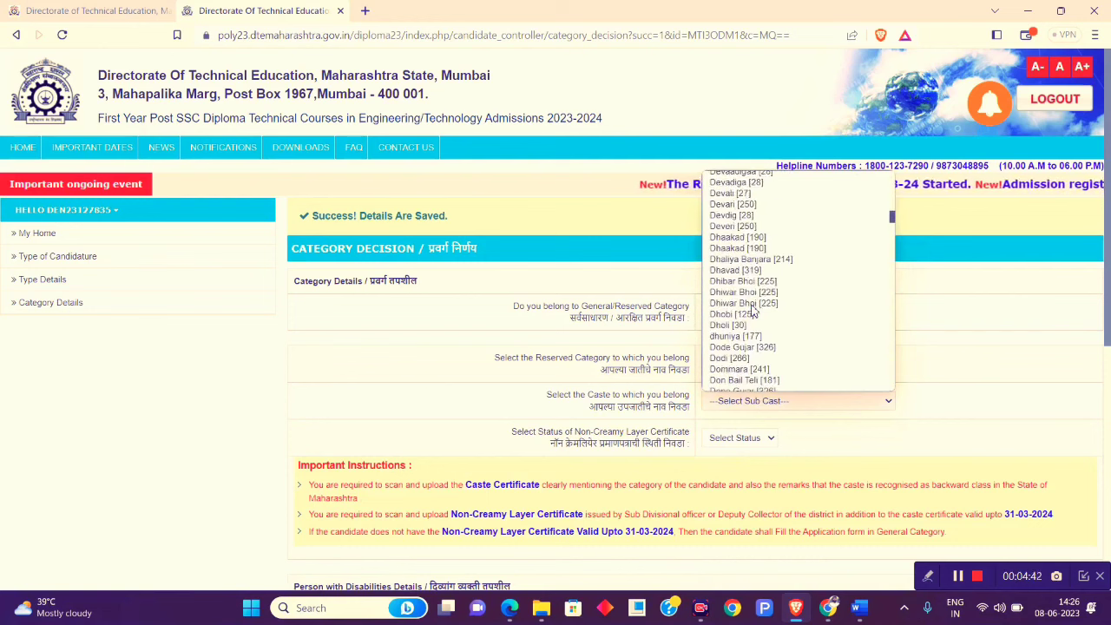
scroll(752, 312, "down", 15)
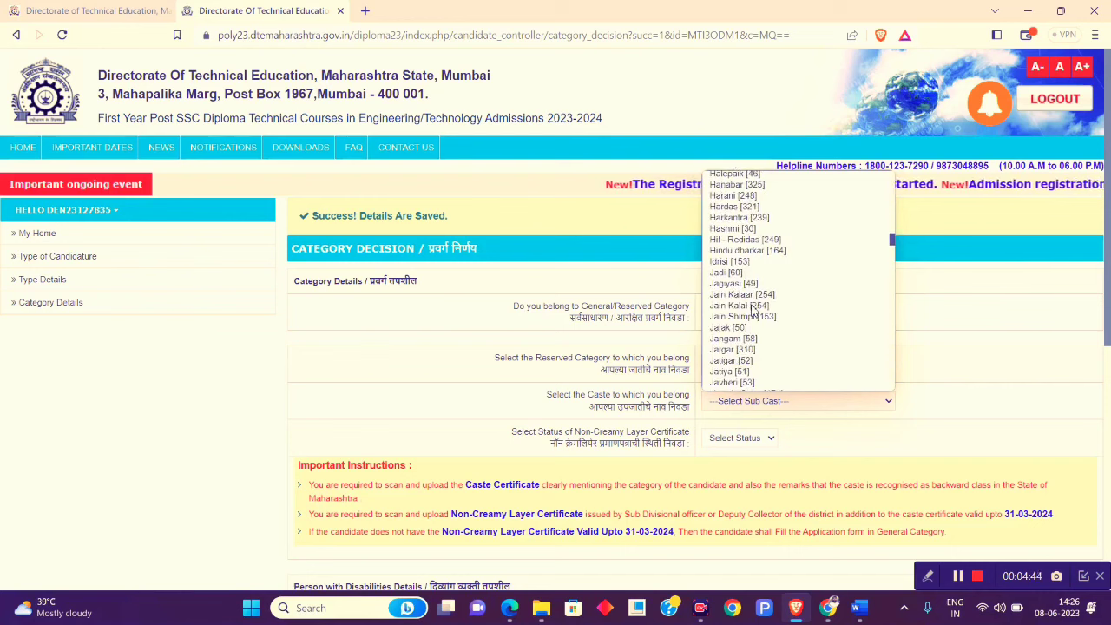
scroll(753, 310, "down", 5)
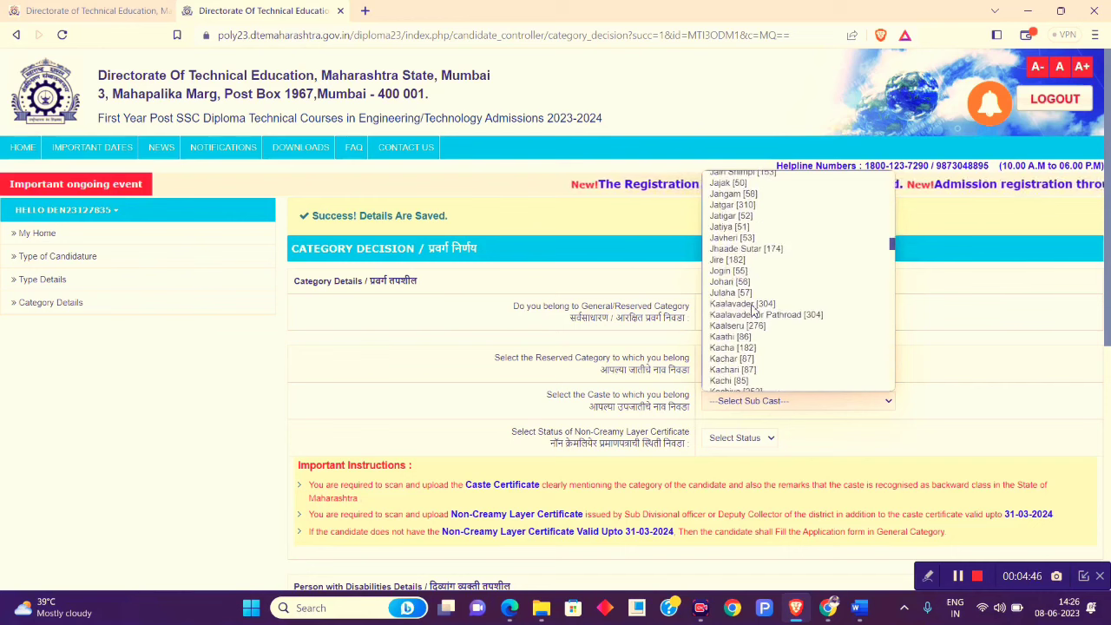
scroll(753, 310, "down", 5)
scroll(753, 311, "down", 5)
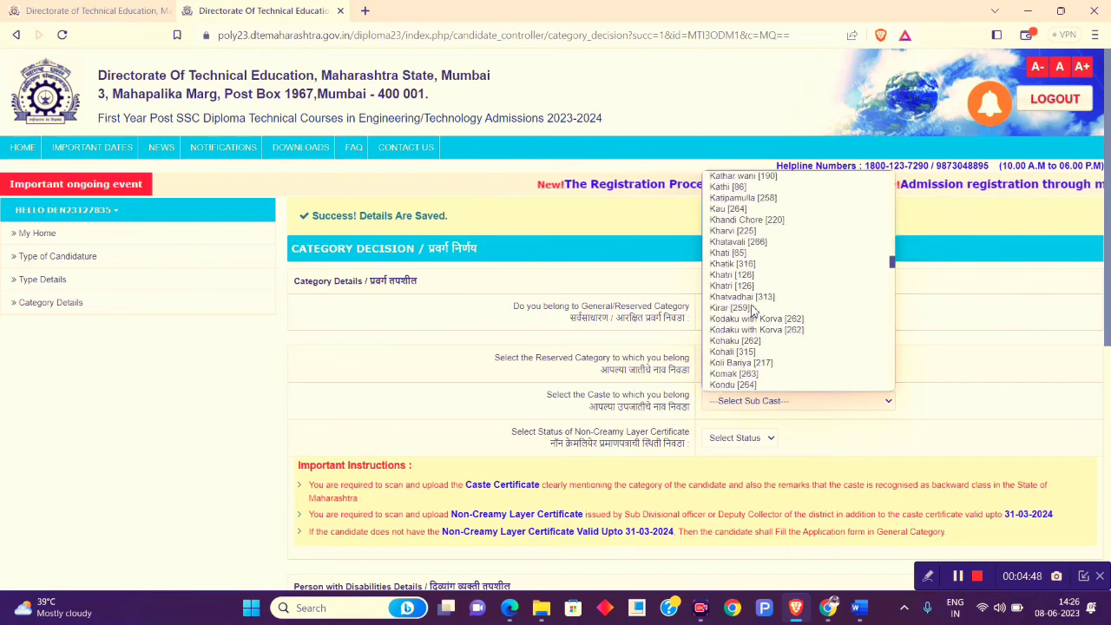
scroll(754, 310, "down", 5)
scroll(753, 311, "down", 4)
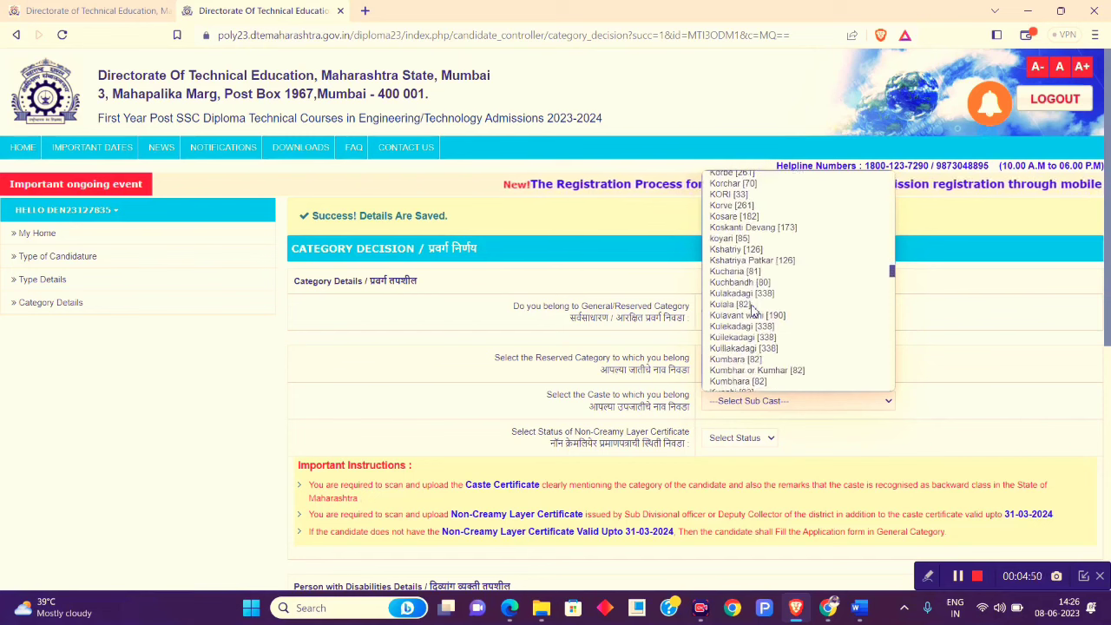
scroll(754, 311, "down", 4)
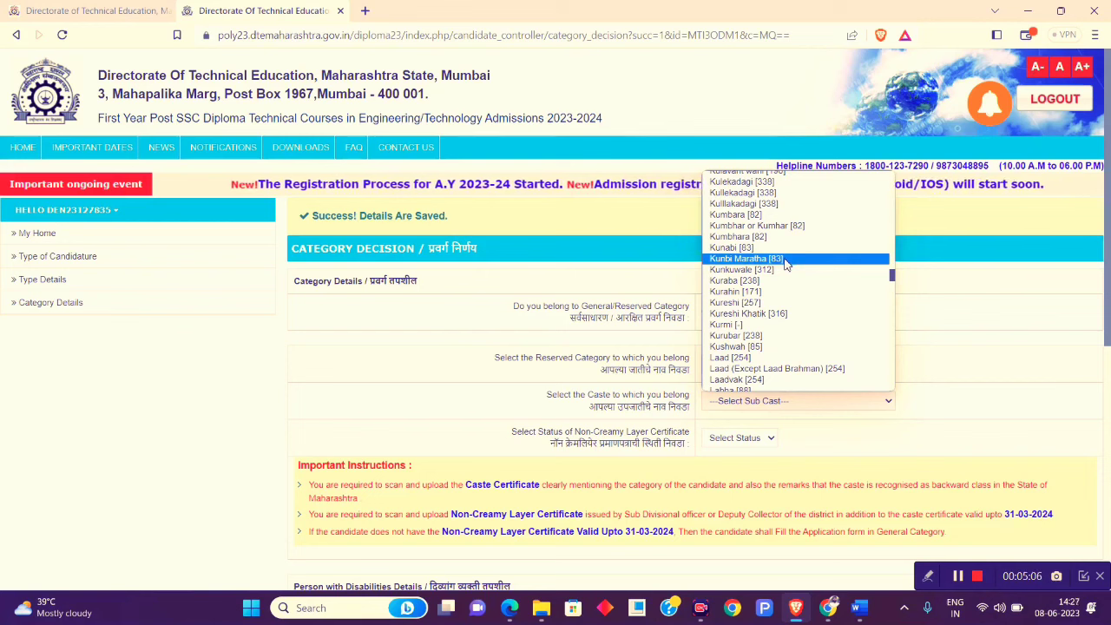
scroll(766, 304, "down", 3)
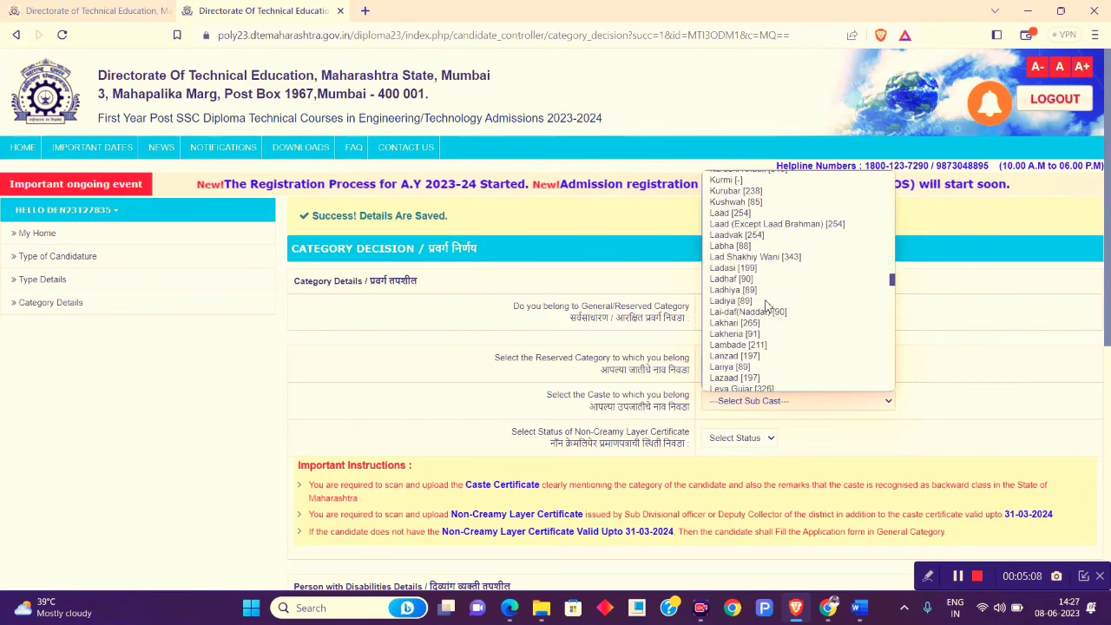
scroll(766, 304, "up", 3)
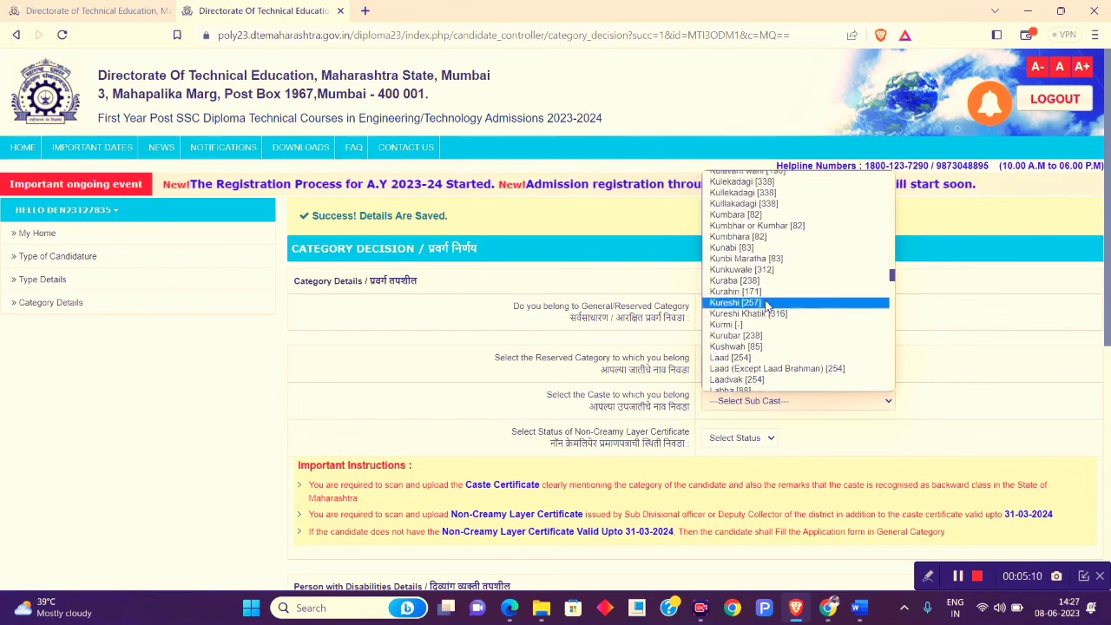
scroll(766, 303, "up", 3)
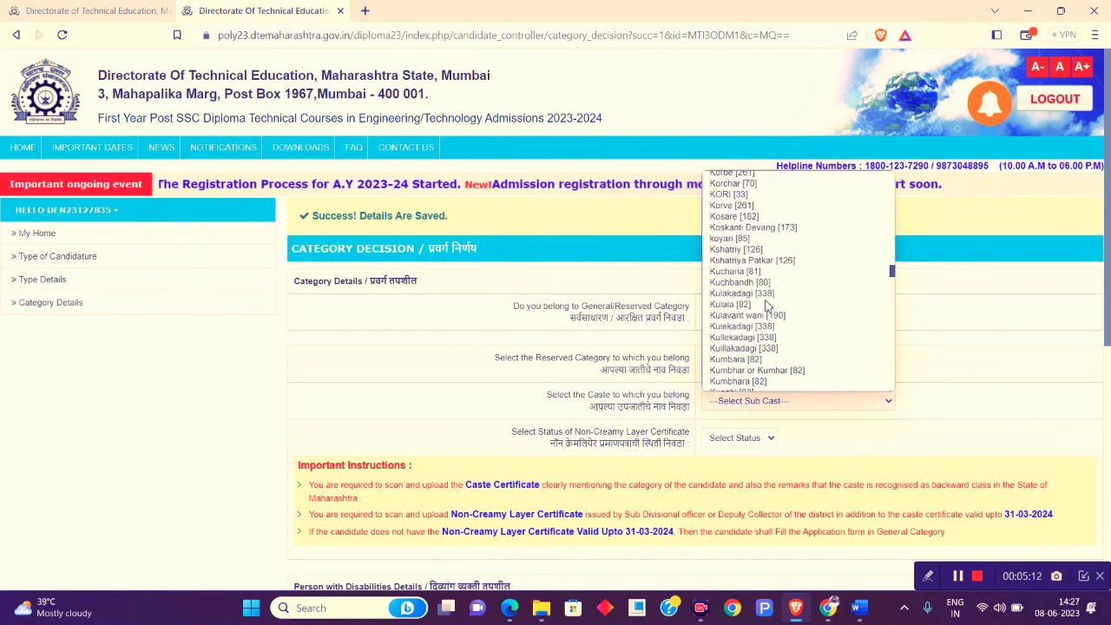
scroll(766, 304, "up", 3)
scroll(766, 305, "up", 3)
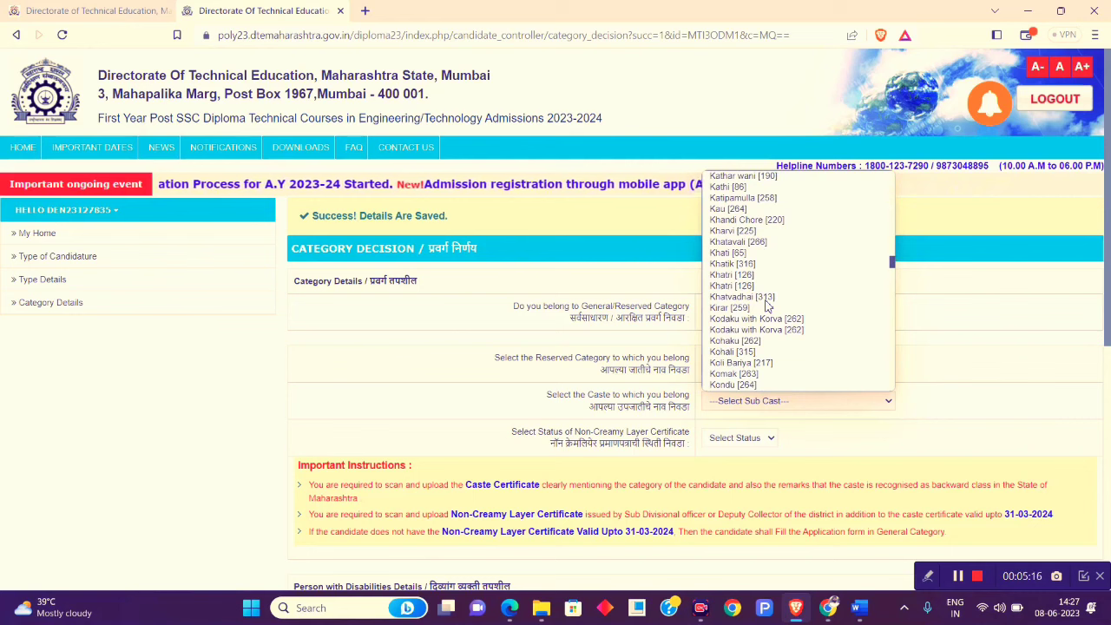
scroll(765, 306, "down", 6)
scroll(765, 306, "down", 3)
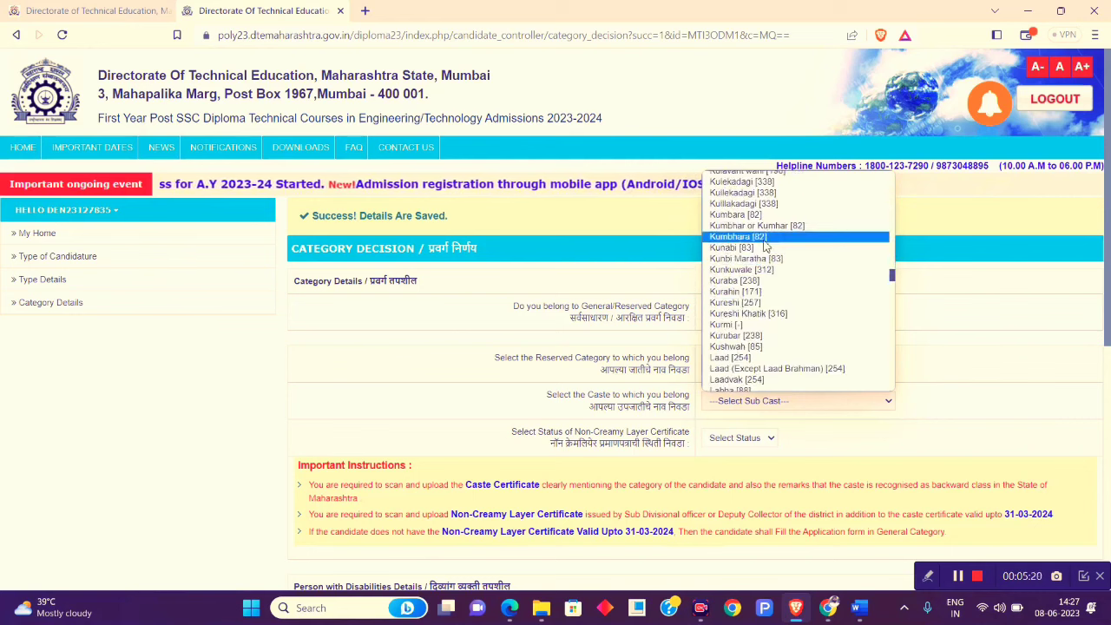
left_click(764, 248)
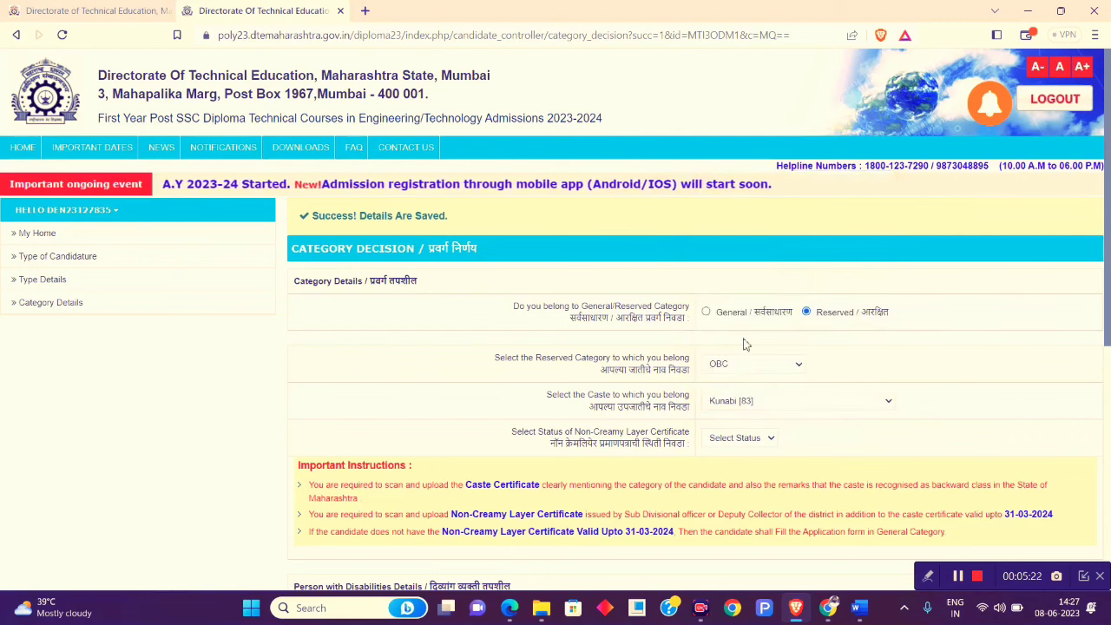
Set non-creamy layer certificate status to Available and answer No to disability and defence
left_click(769, 440)
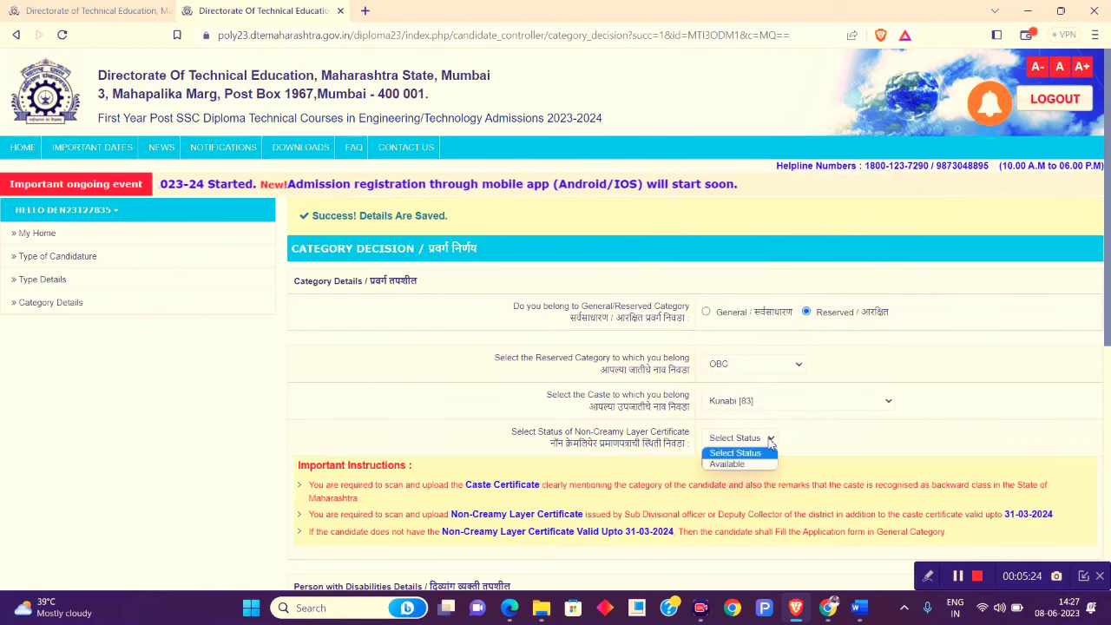
left_click(740, 464)
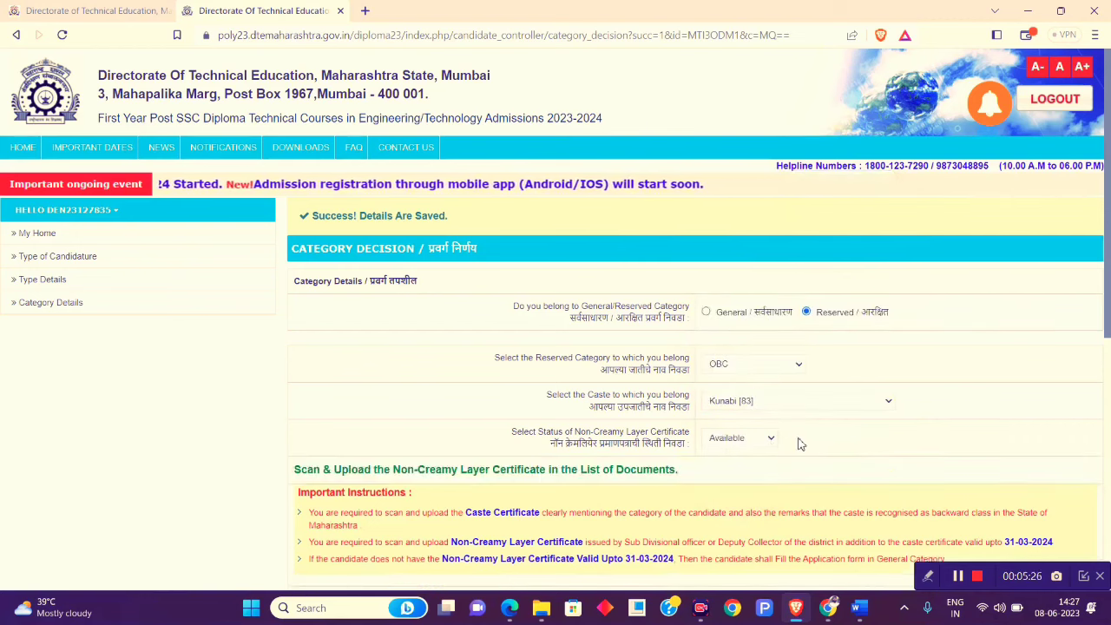
scroll(773, 451, "down", 3)
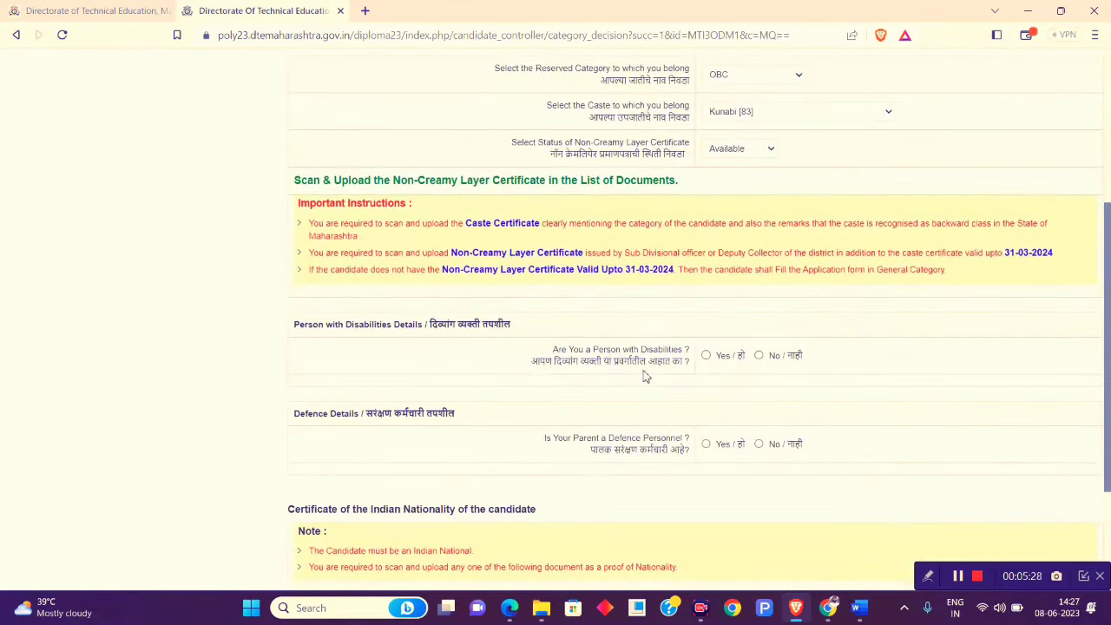
left_click(758, 356)
scroll(804, 426, "down", 1)
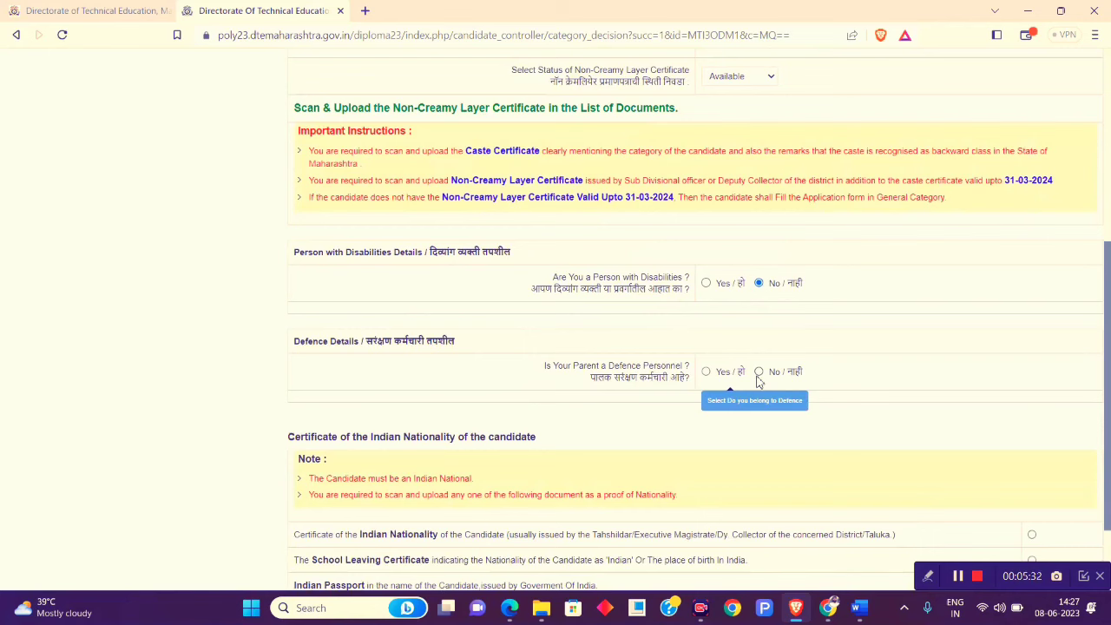
left_click(759, 373)
scroll(816, 367, "down", 2)
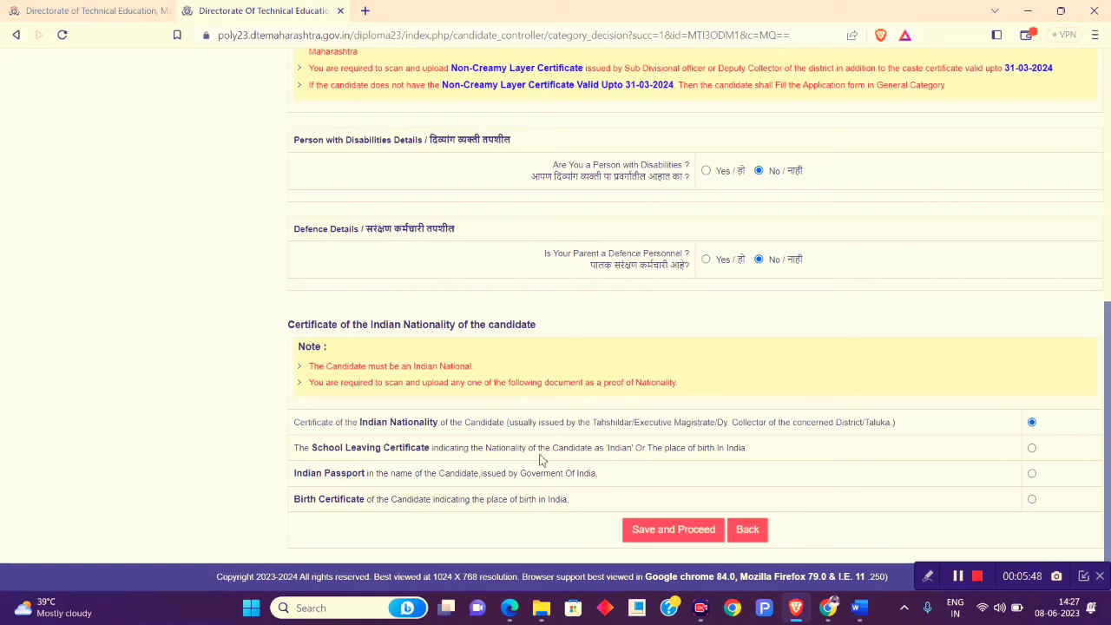
Keep Certificate of Indian Nationality as nationality proof, then save and confirm the category details
left_click(1032, 449)
left_click(1032, 474)
left_click(1032, 500)
left_click(1033, 422)
left_click(660, 532)
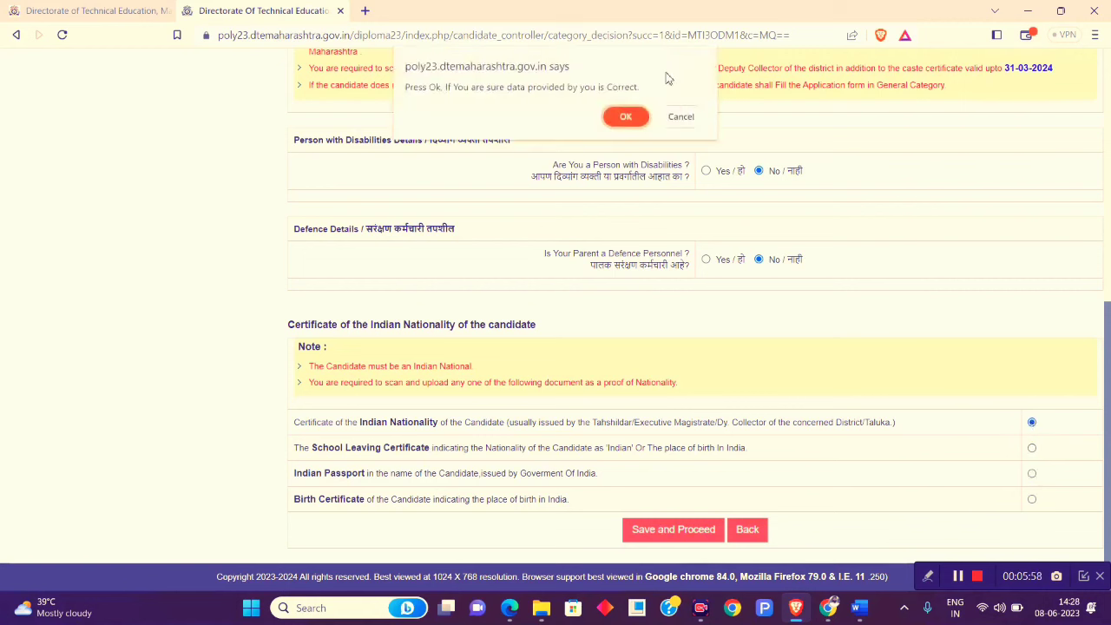
left_click(627, 118)
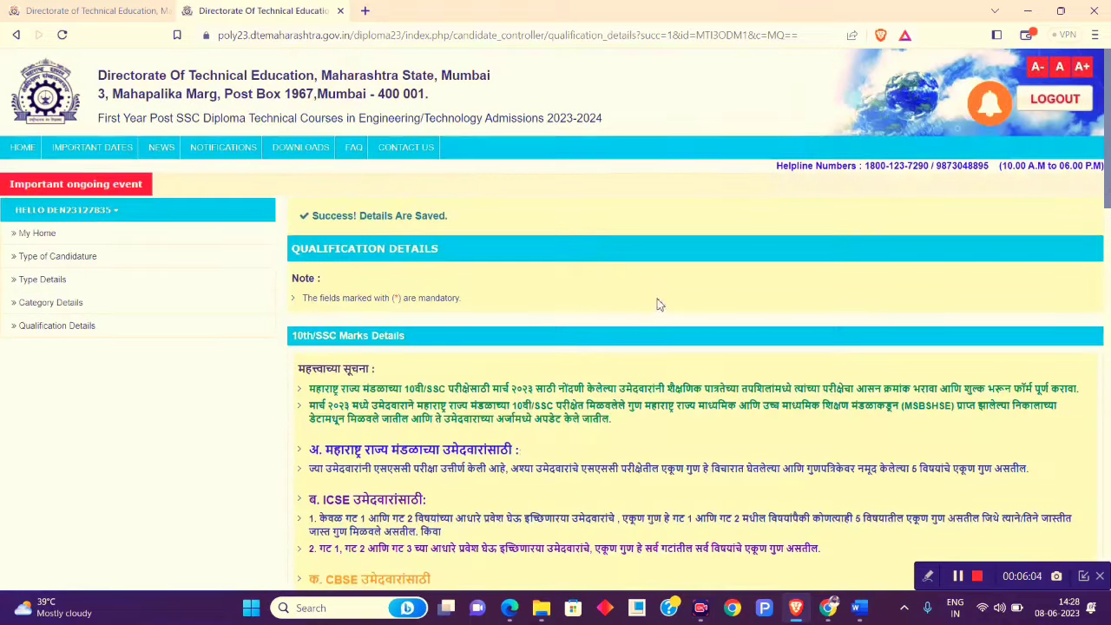
Choose Maharashtra State Board as the SSC board and 2023 as the SSC passing year
scroll(647, 295, "down", 2)
scroll(618, 276, "down", 6)
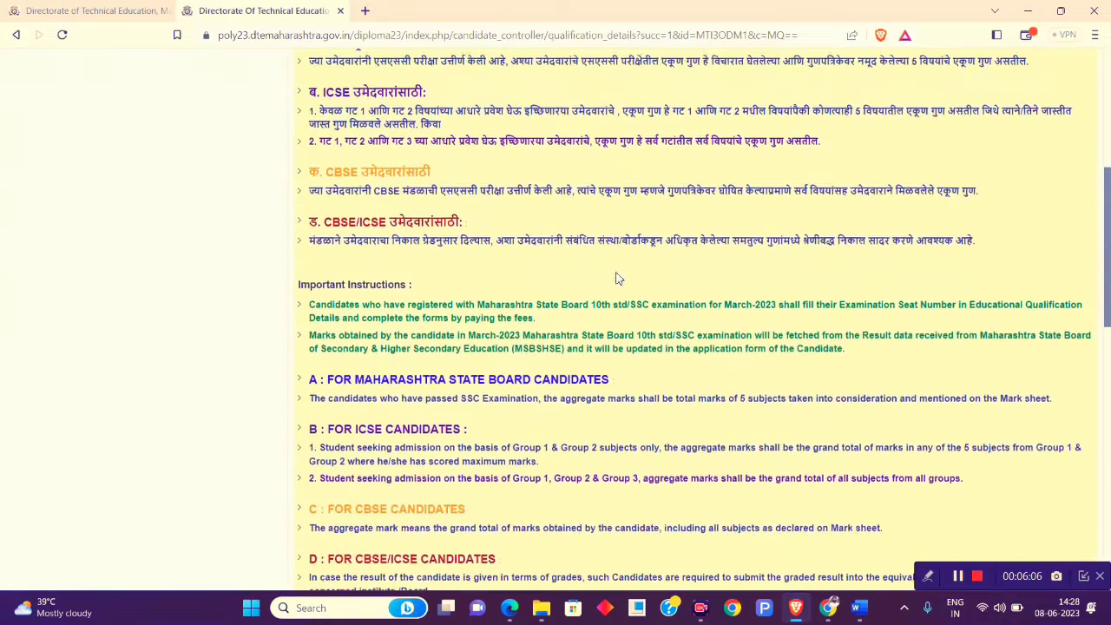
scroll(618, 276, "down", 1)
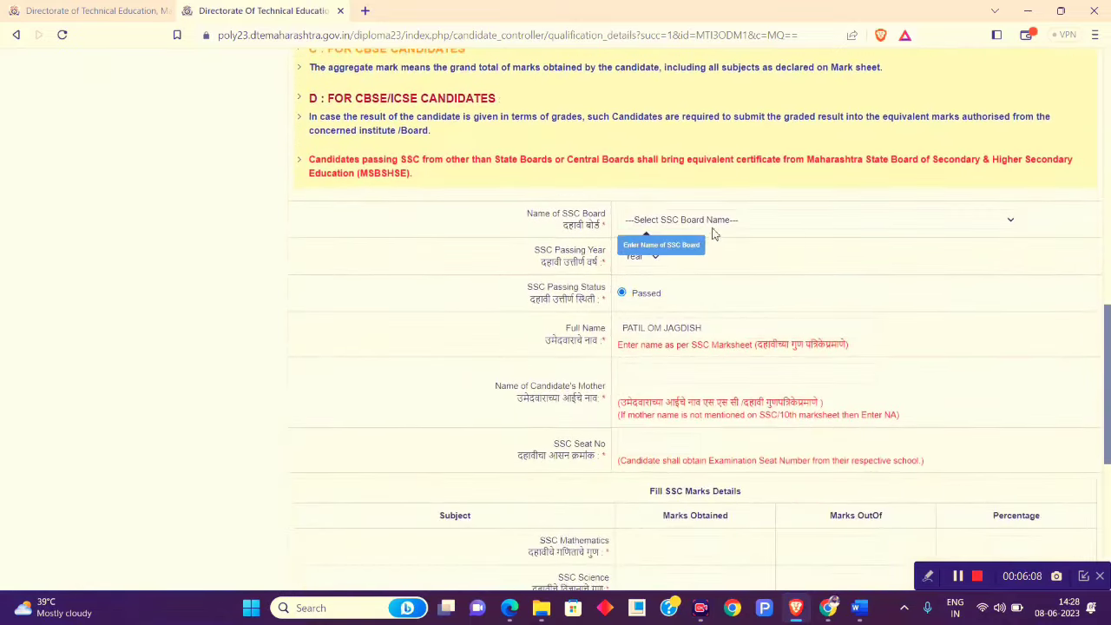
left_click(726, 223)
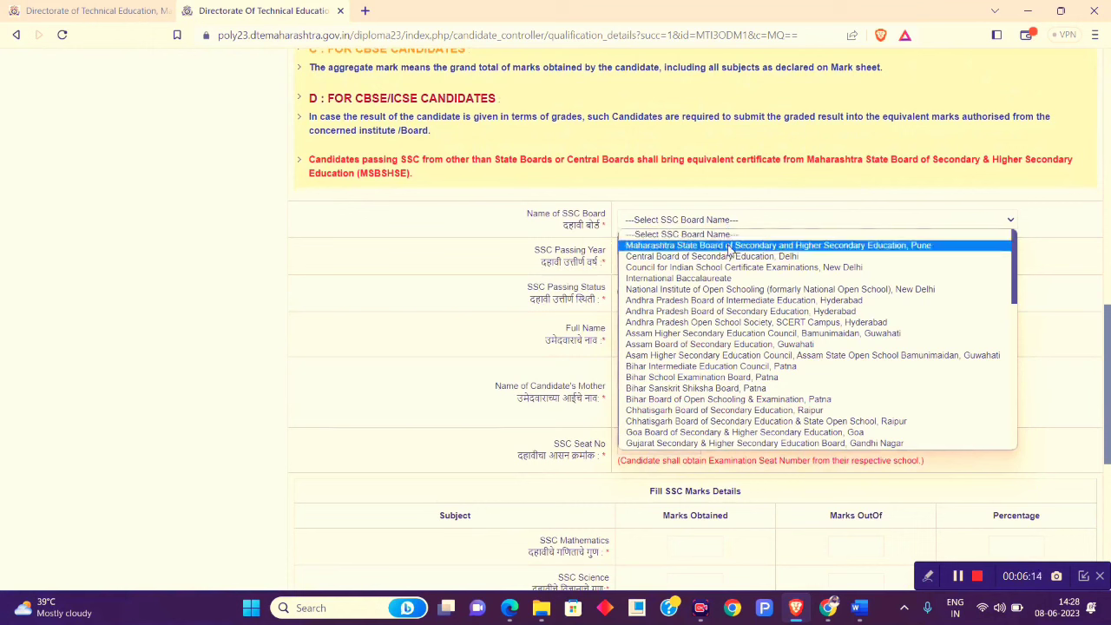
left_click(731, 246)
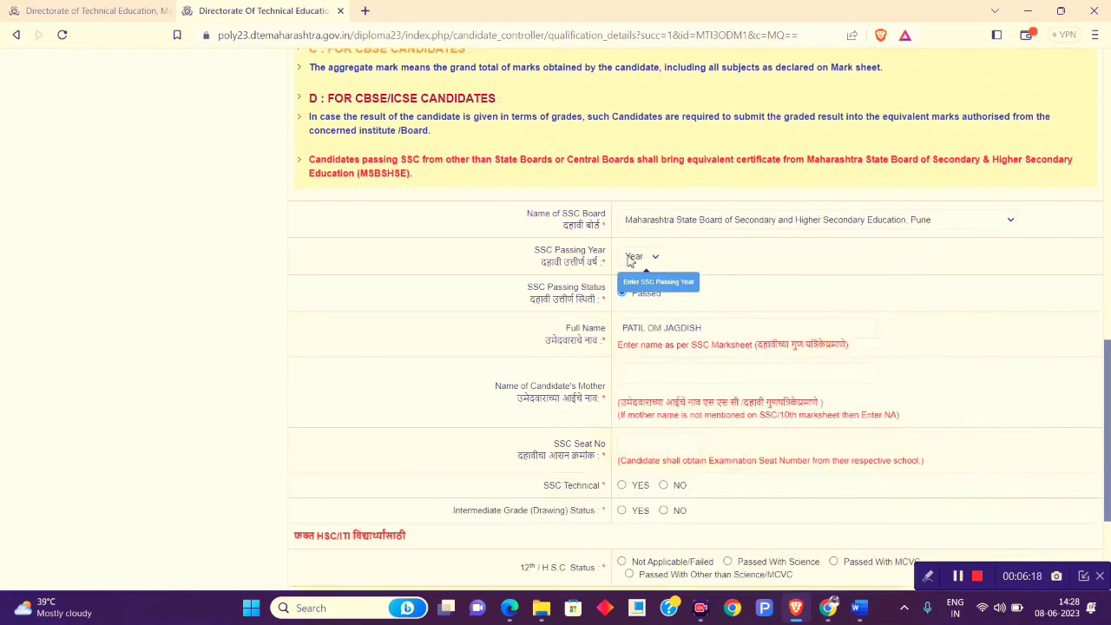
left_click(657, 262)
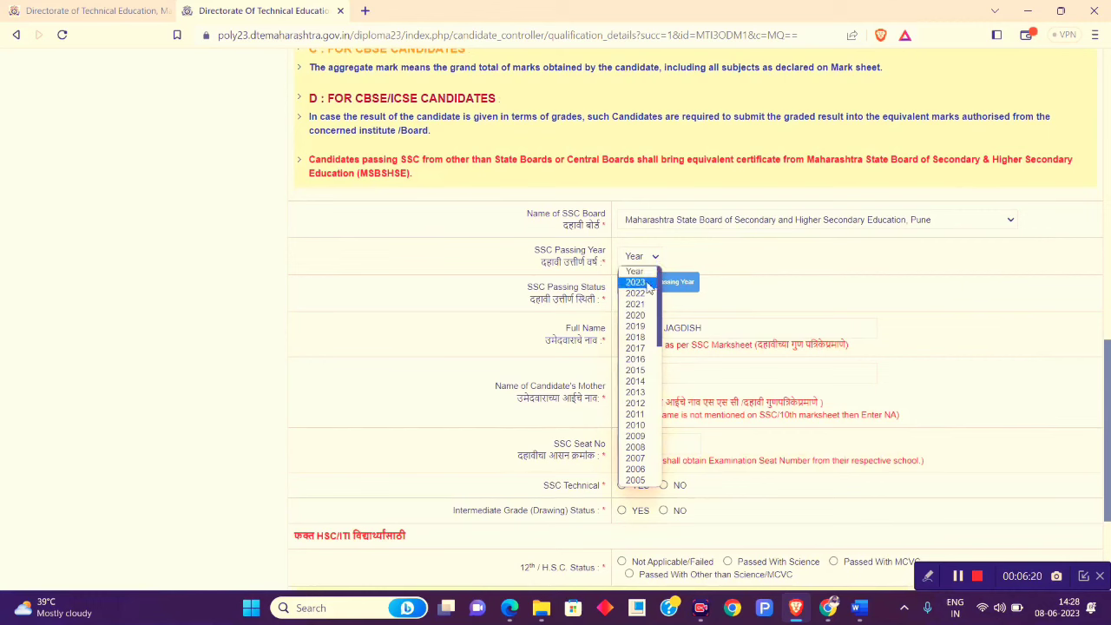
left_click(635, 282)
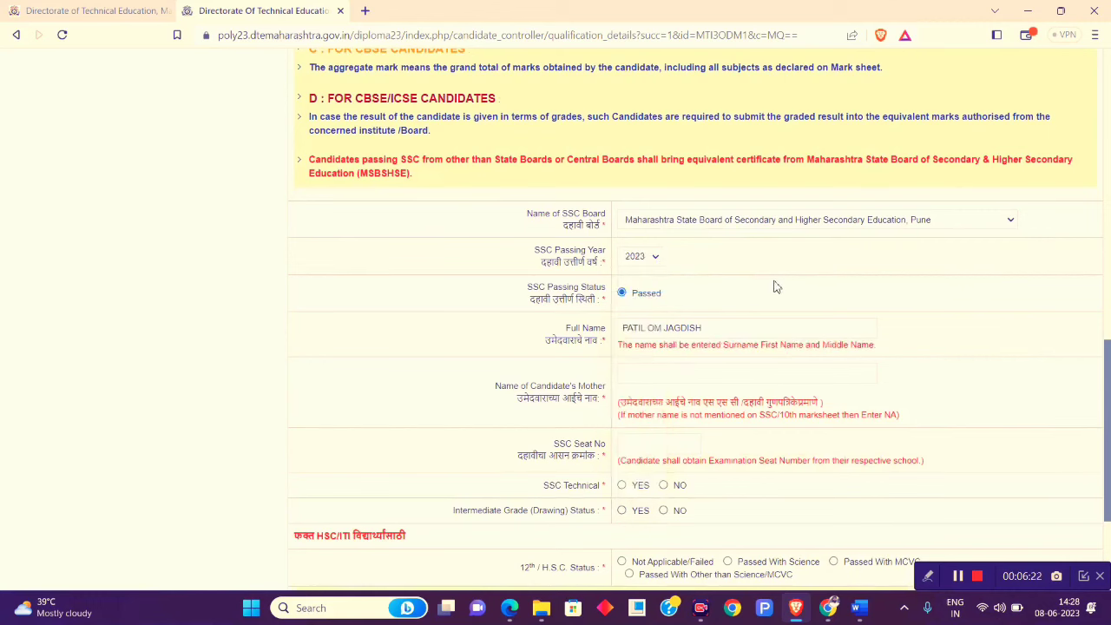
Enter the SSC seat number and answer SSC Technical to load the marks table (350/500, 70.00%)
scroll(764, 284, "down", 1)
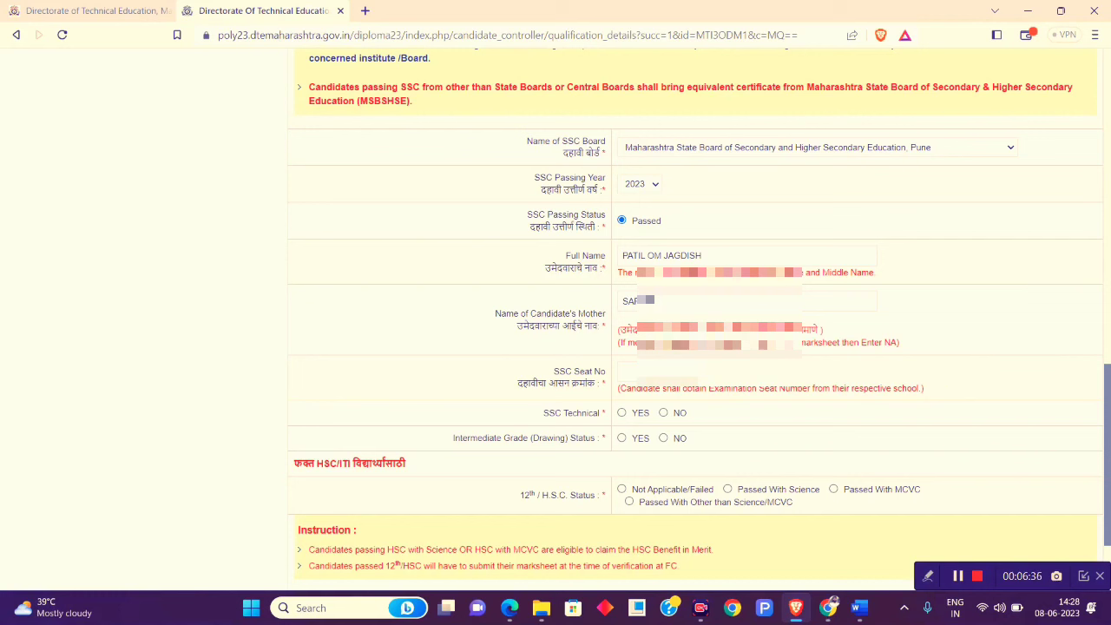
left_click(634, 371)
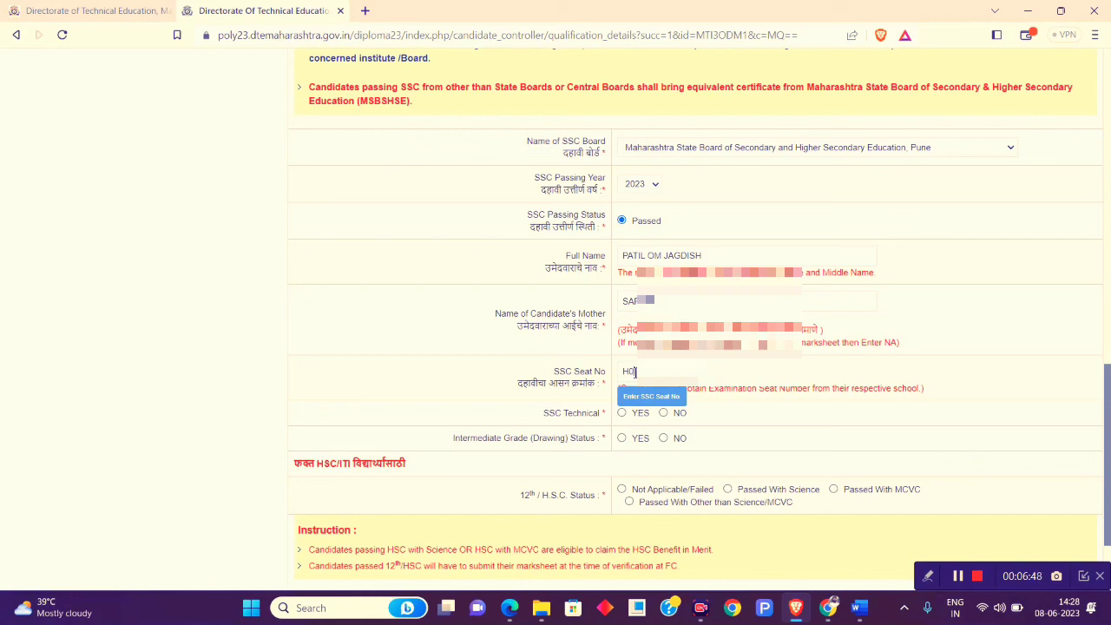
type("0")
left_click(621, 435)
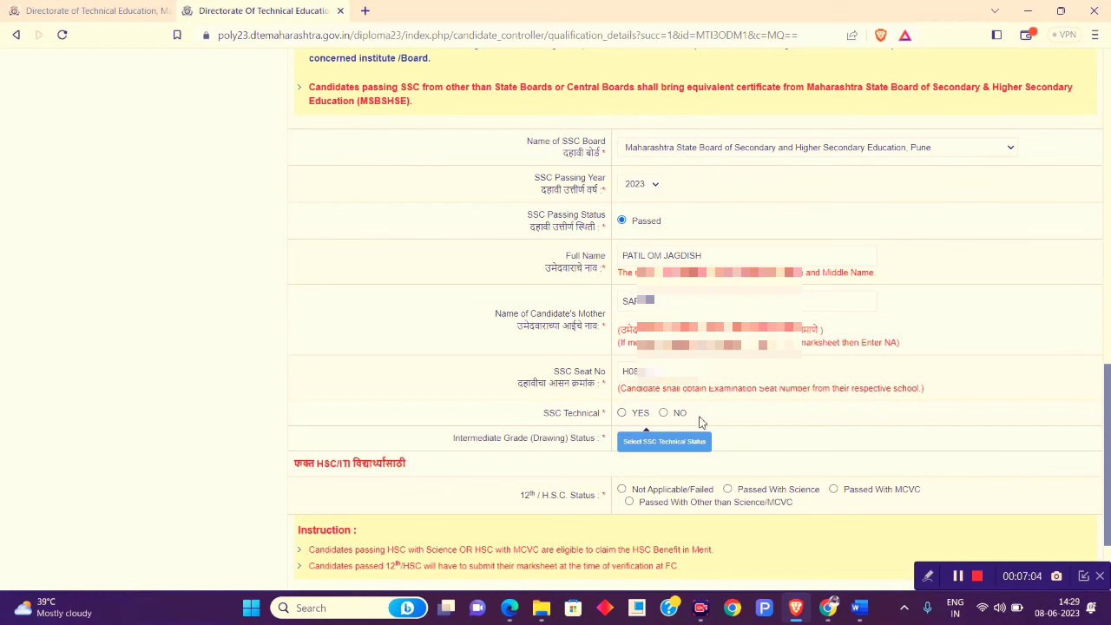
left_click(630, 417)
left_click(668, 415)
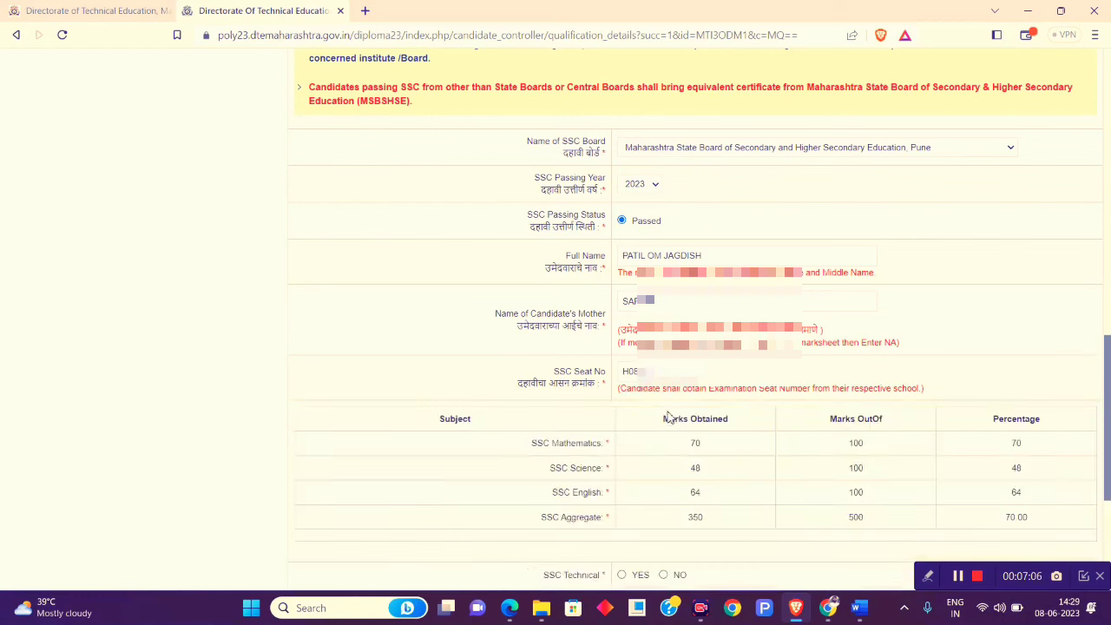
scroll(720, 372, "down", 2)
scroll(811, 362, "down", 1)
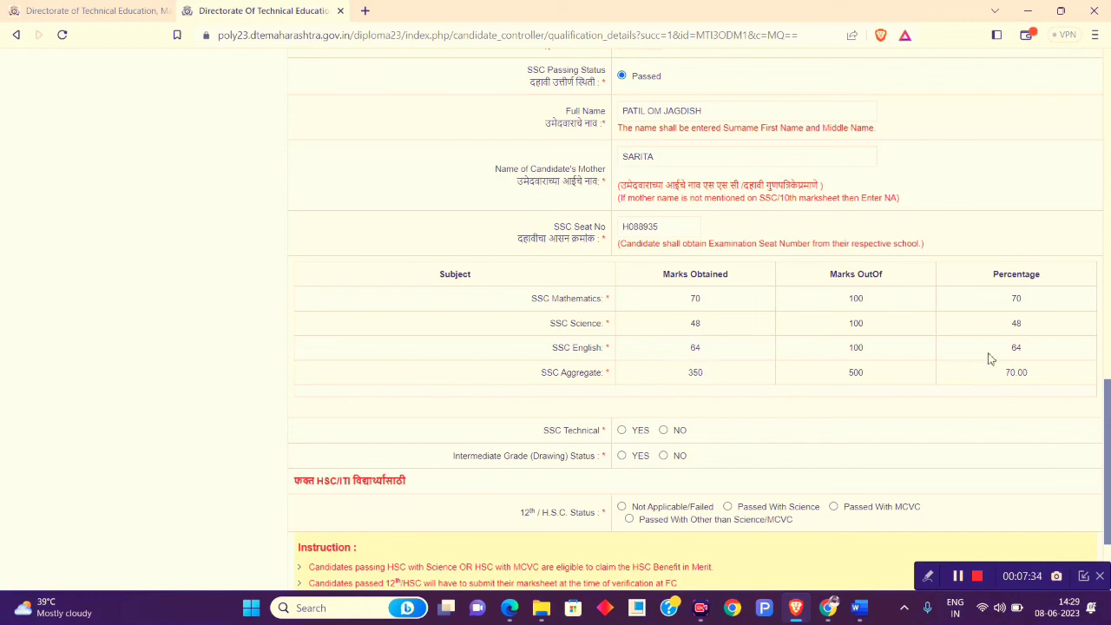
scroll(1033, 314, "down", 2)
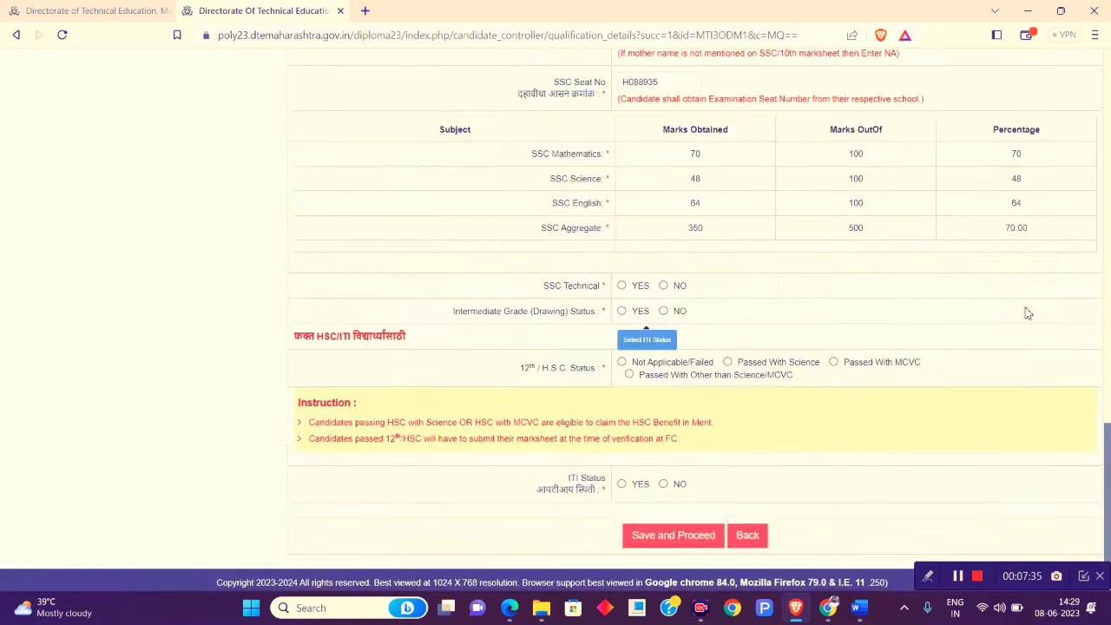
Answer No to SSC Technical, Intermediate Grade and ITI, and mark 12th/HSC as Not Applicable/Failed
left_click(665, 286)
left_click(664, 312)
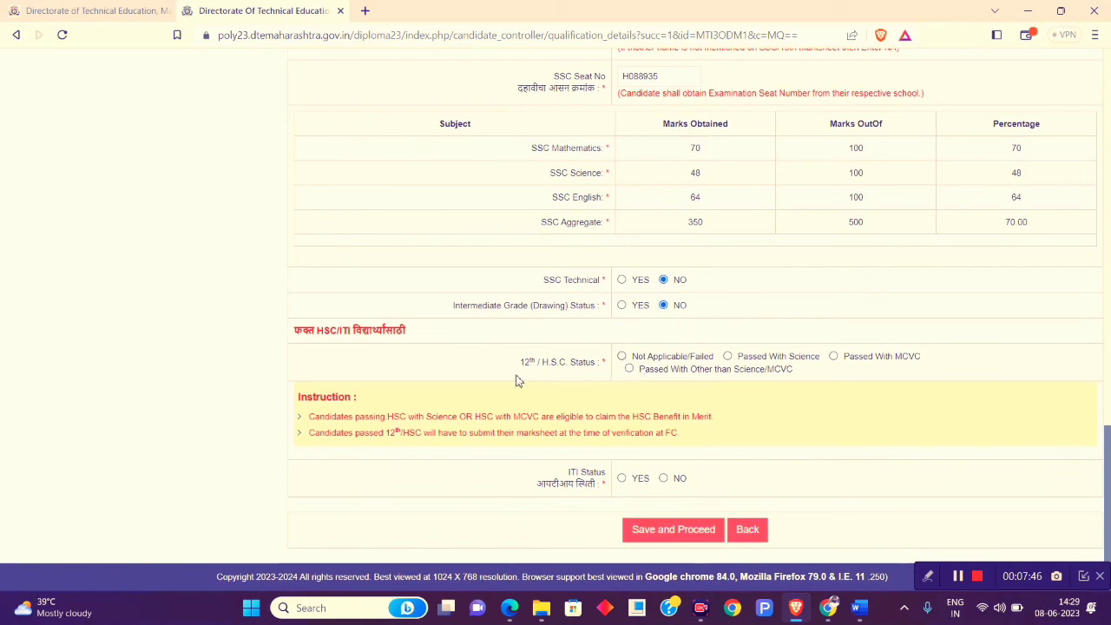
left_click(622, 358)
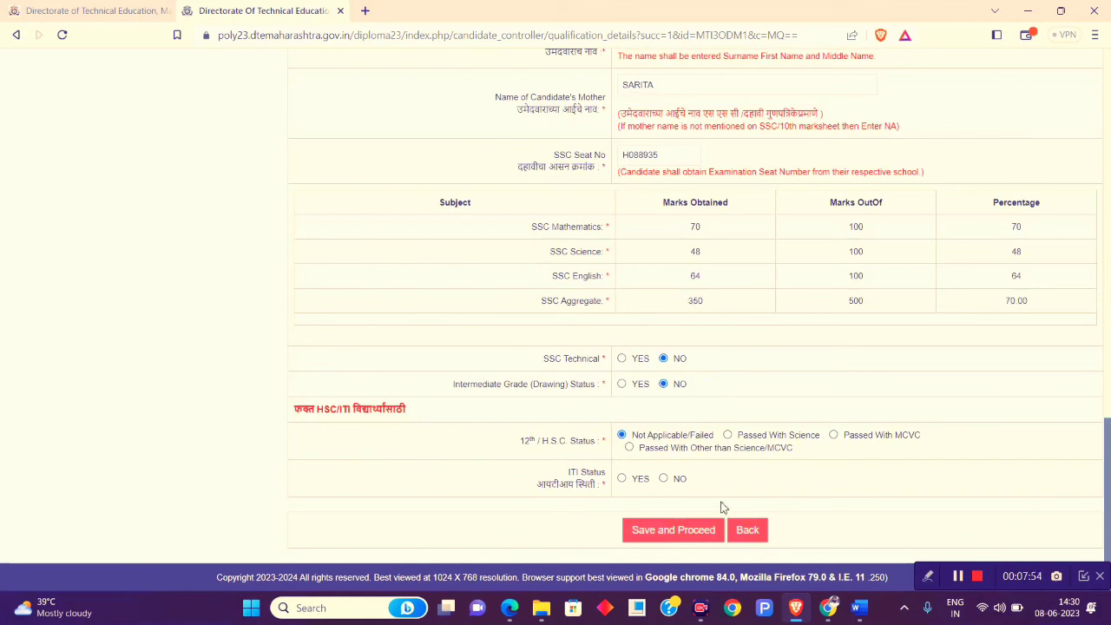
left_click(663, 478)
Save the qualification details and confirm them as correct
left_click(664, 531)
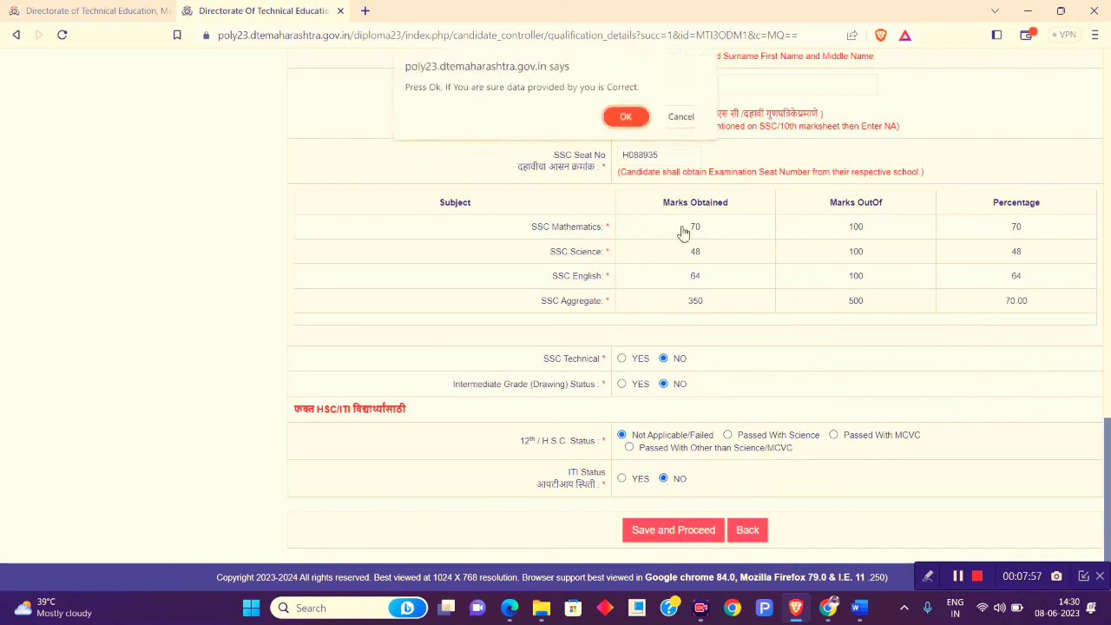
left_click(627, 116)
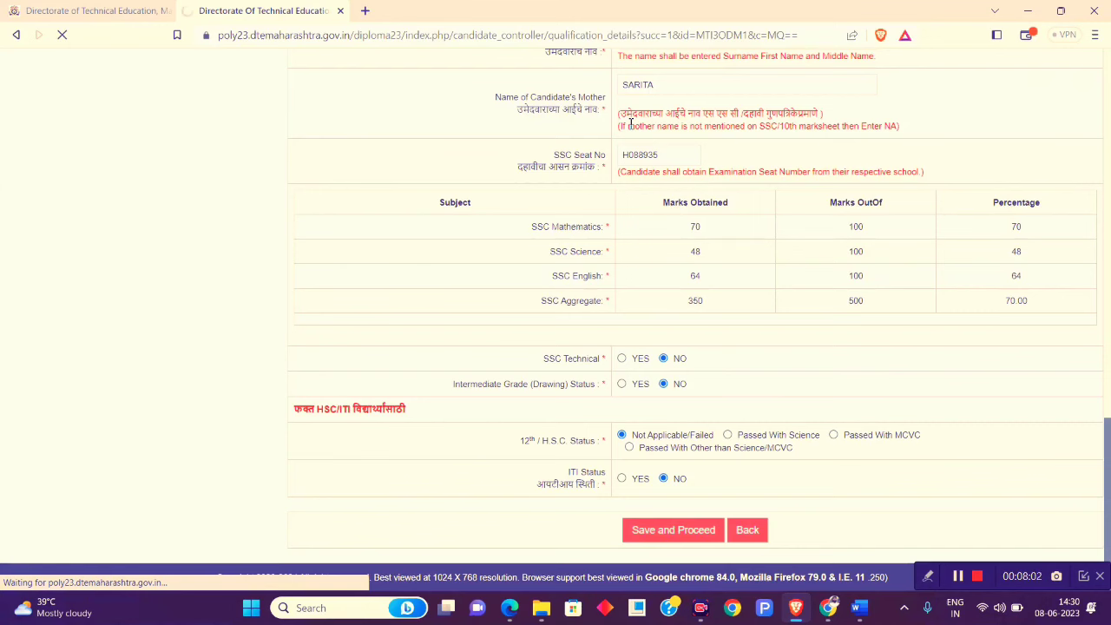
scroll(653, 240, "down", 3)
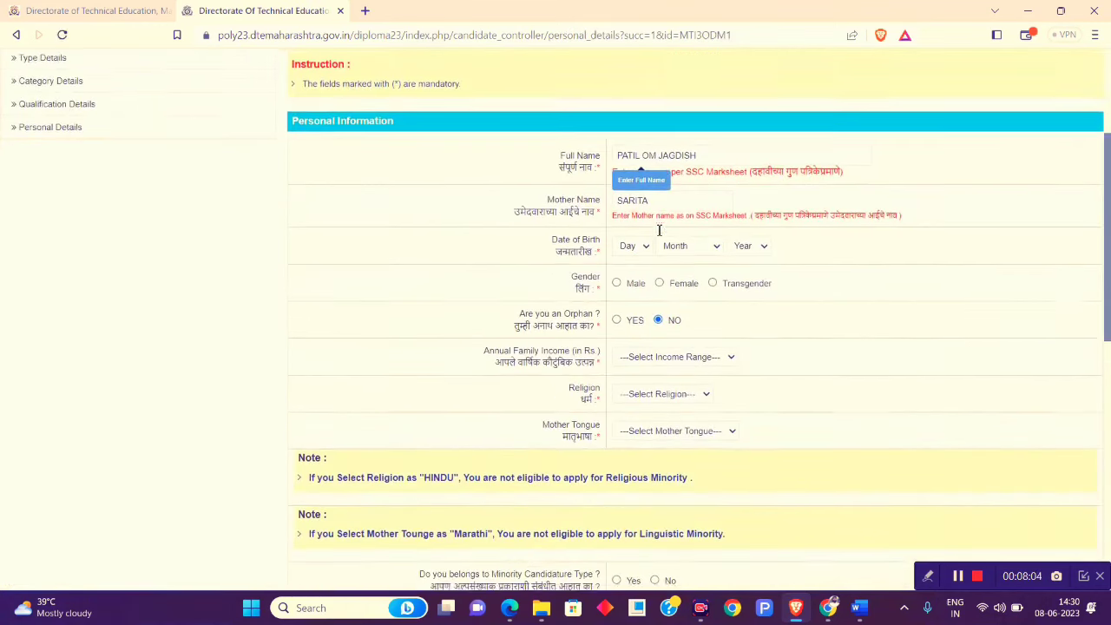
Select the candidate's birth day, month and year from the date of birth dropdowns
scroll(659, 230, "down", 1)
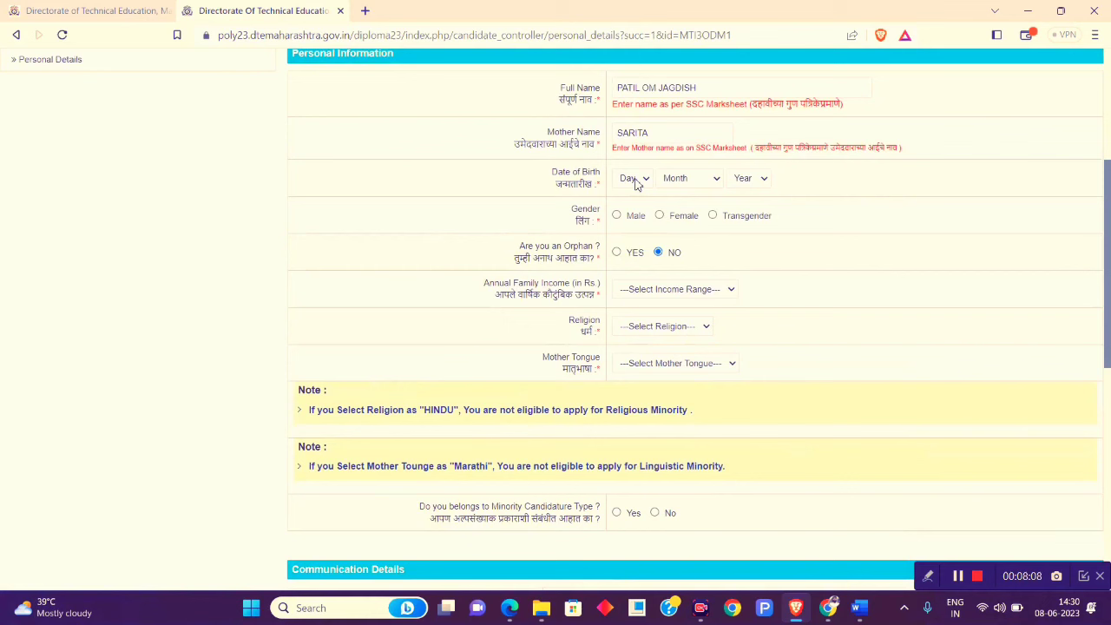
left_click(633, 178)
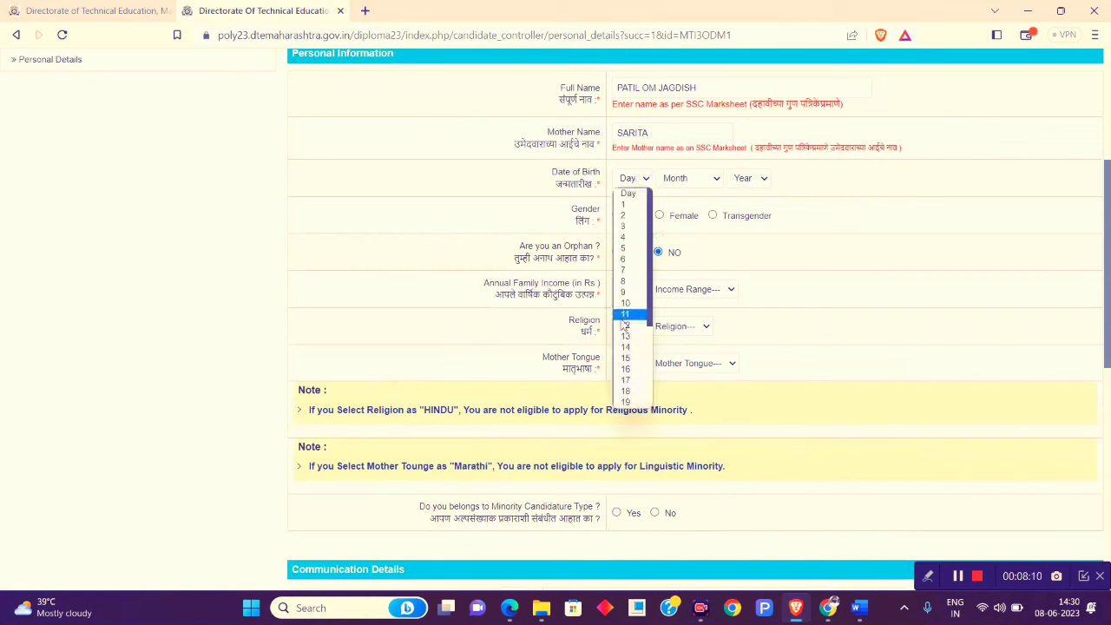
scroll(630, 321, "down", 3)
left_click(634, 301)
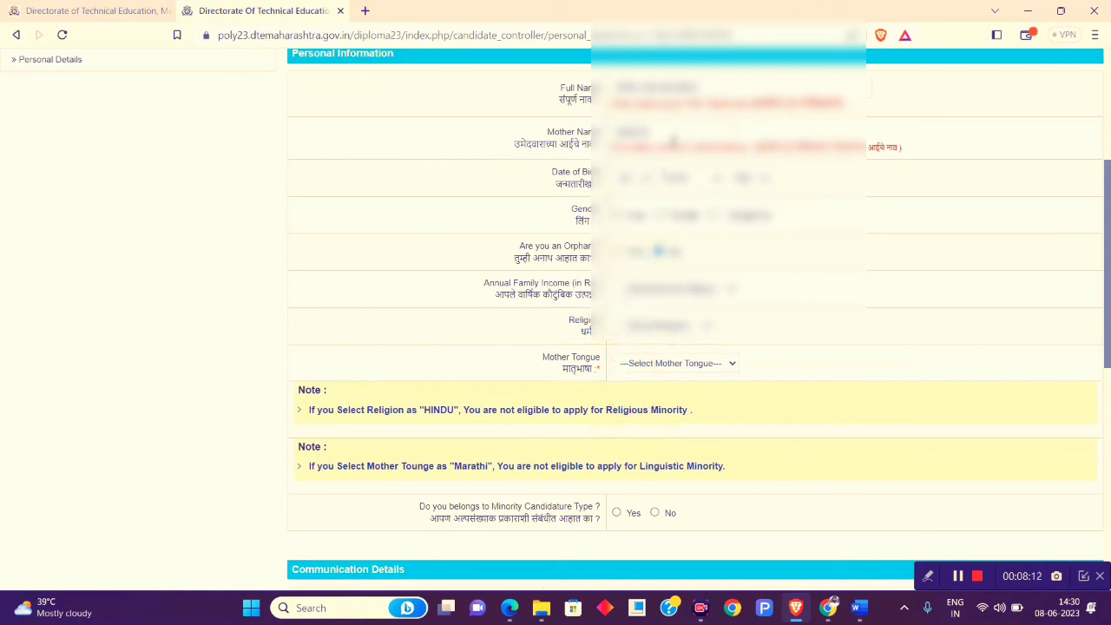
left_click(706, 181)
left_click(697, 227)
left_click(736, 187)
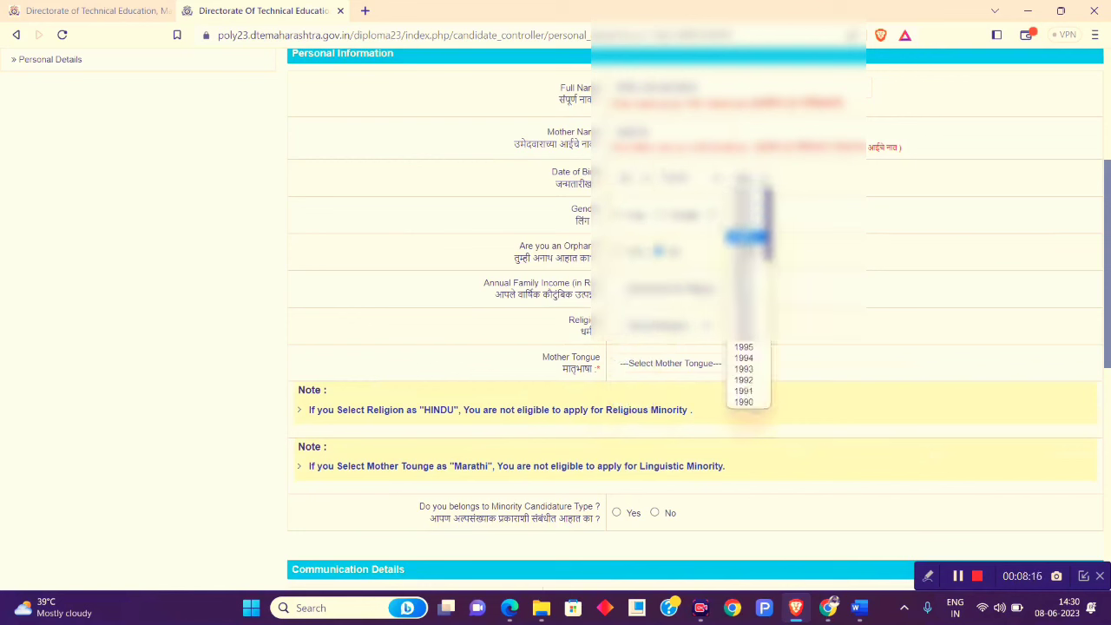
left_click(747, 215)
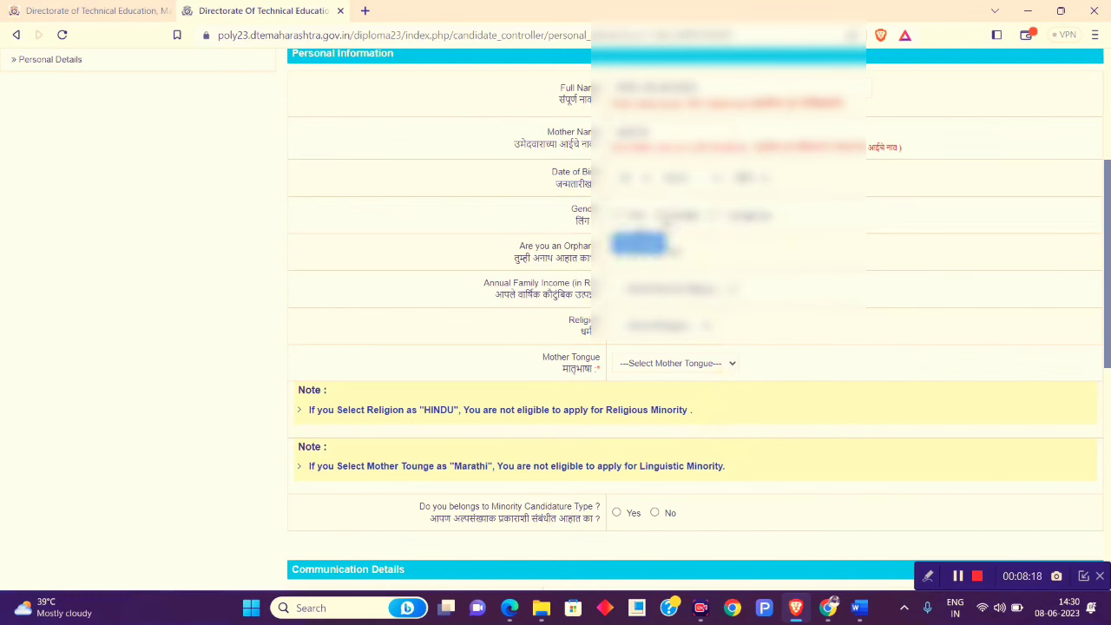
Set gender to Male and keep orphan status as No
left_click(617, 216)
left_click(659, 252)
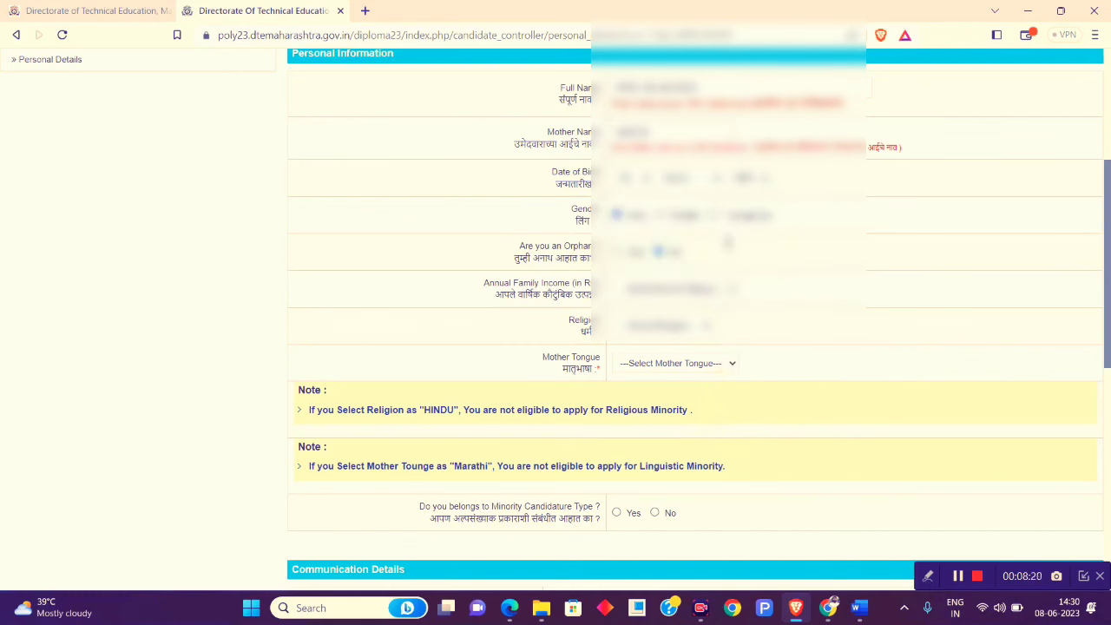
scroll(725, 244, "down", 1)
left_click(686, 217)
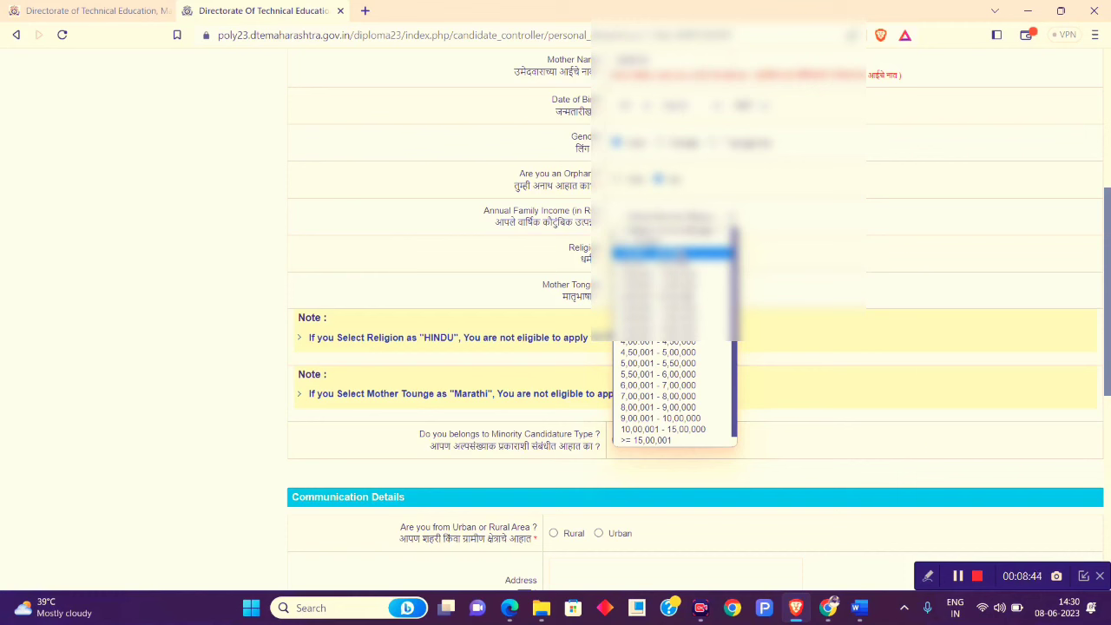
Set annual family income to 15,001–50,000, religion to Hindu and mother tongue to Marathi
left_click(673, 252)
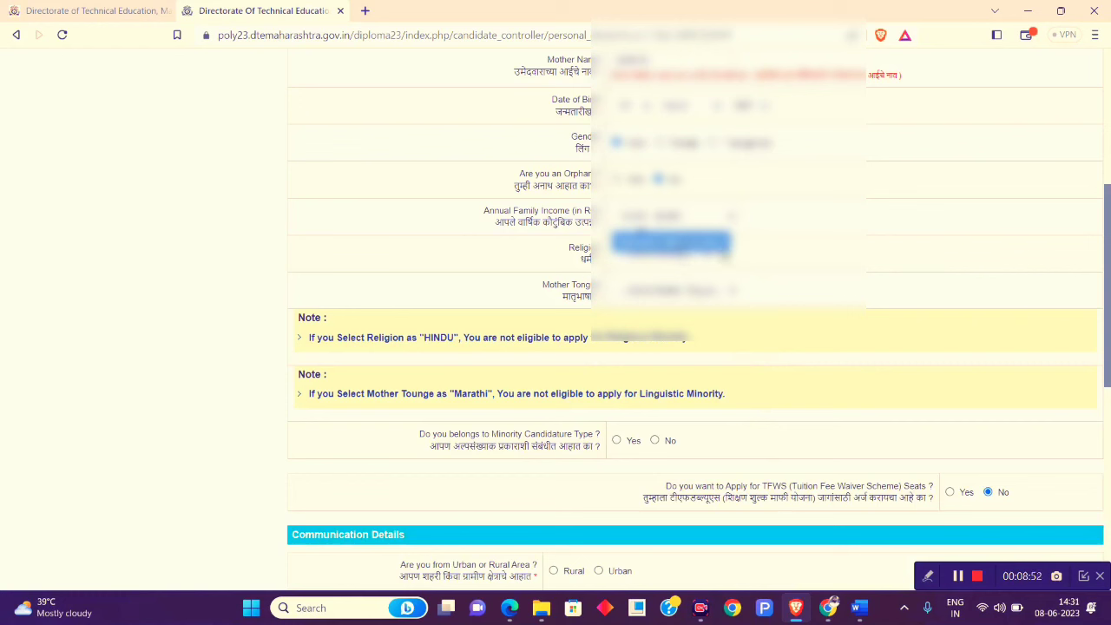
left_click(710, 256)
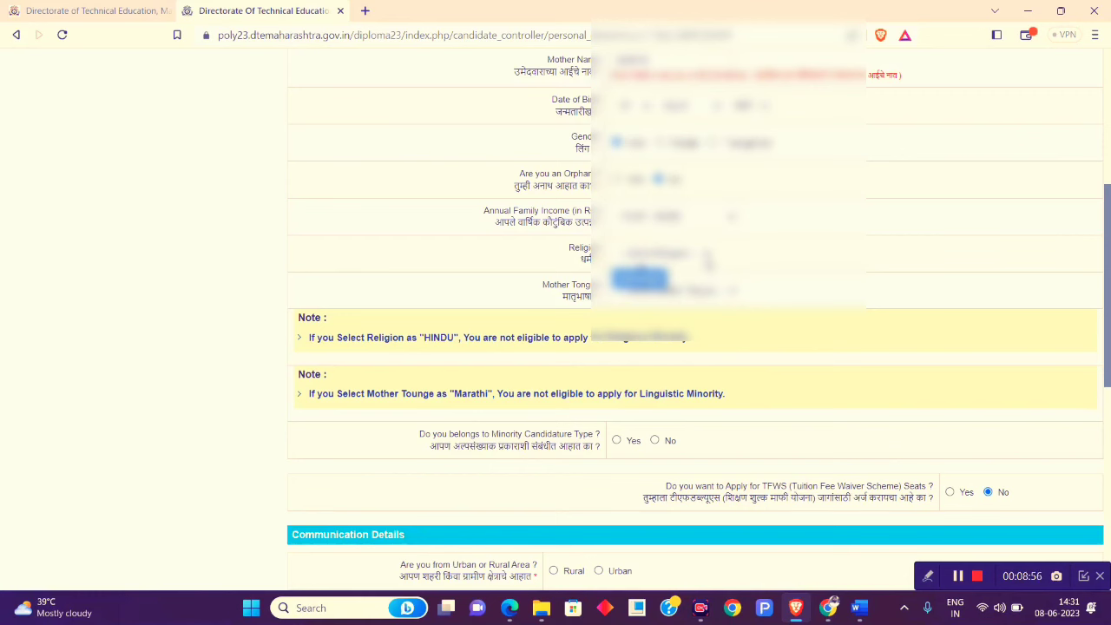
left_click(707, 258)
left_click(701, 278)
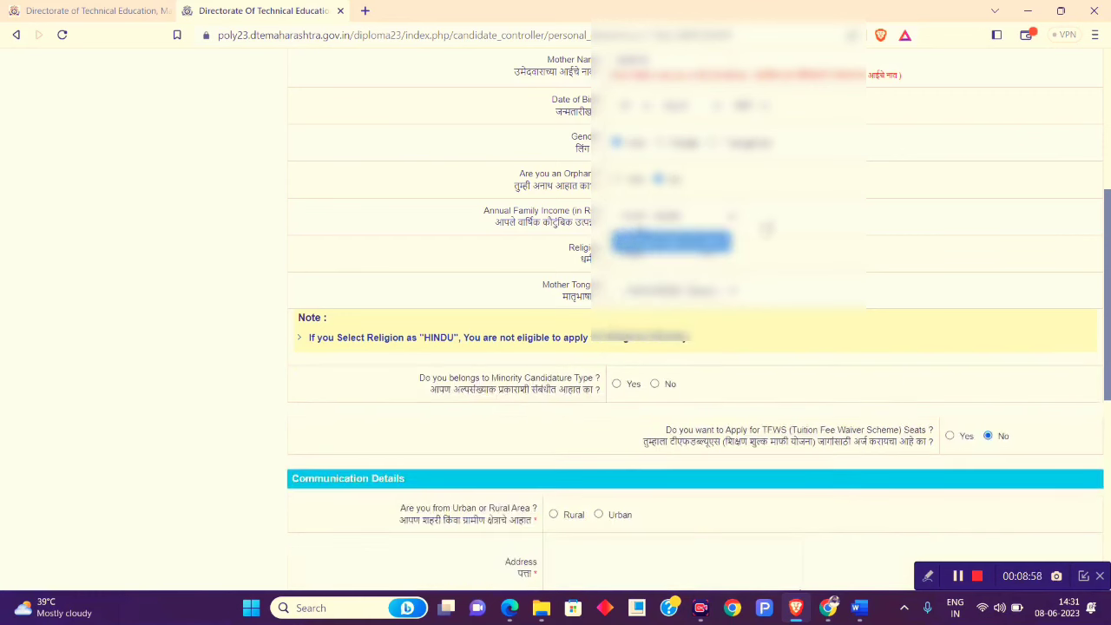
scroll(678, 261, "down", 1)
left_click(672, 219)
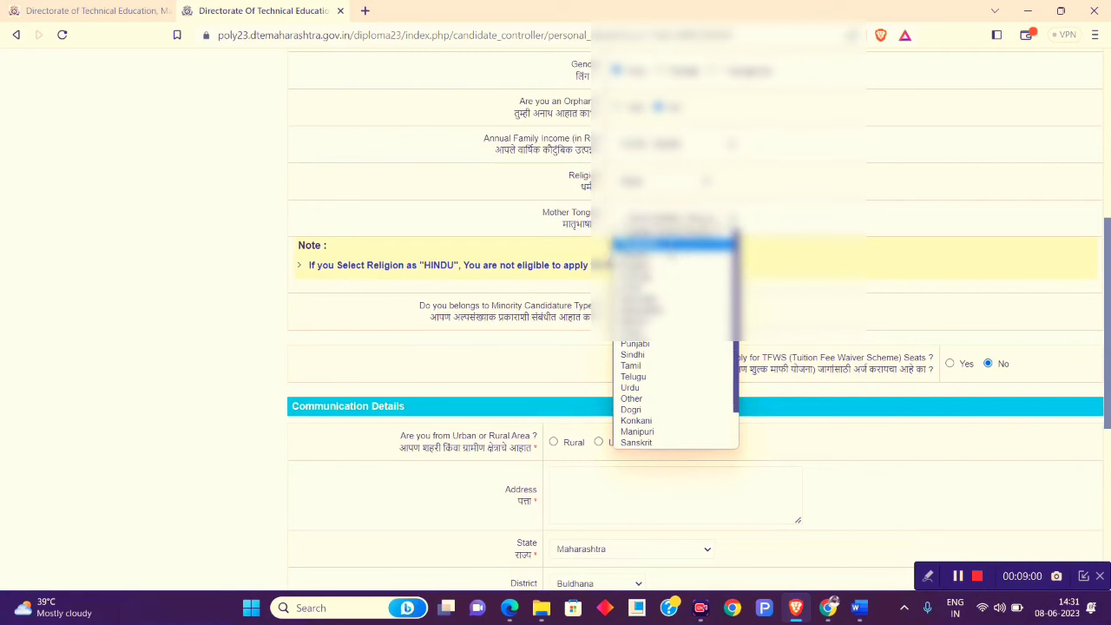
left_click(660, 322)
scroll(639, 200, "down", 1)
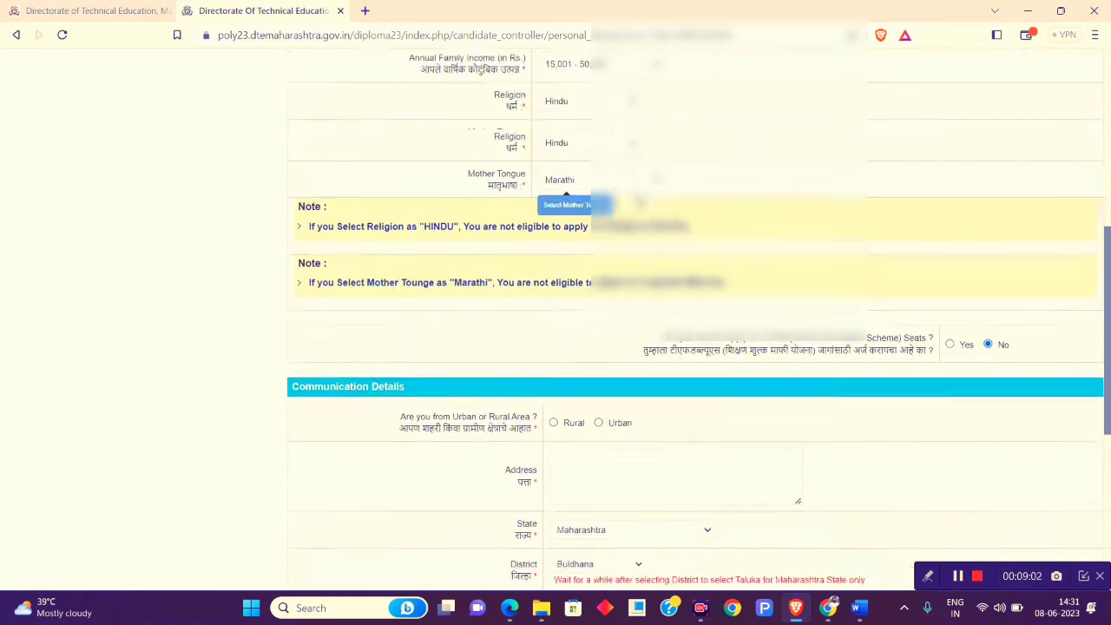
scroll(639, 200, "down", 2)
scroll(637, 199, "up", 2)
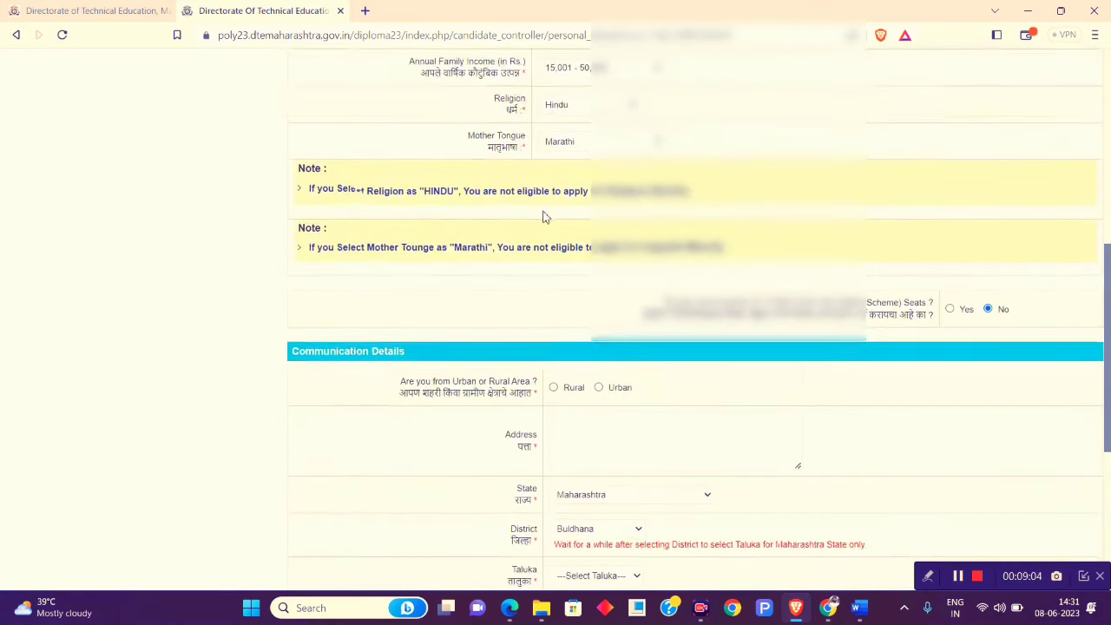
scroll(543, 217, "down", 1)
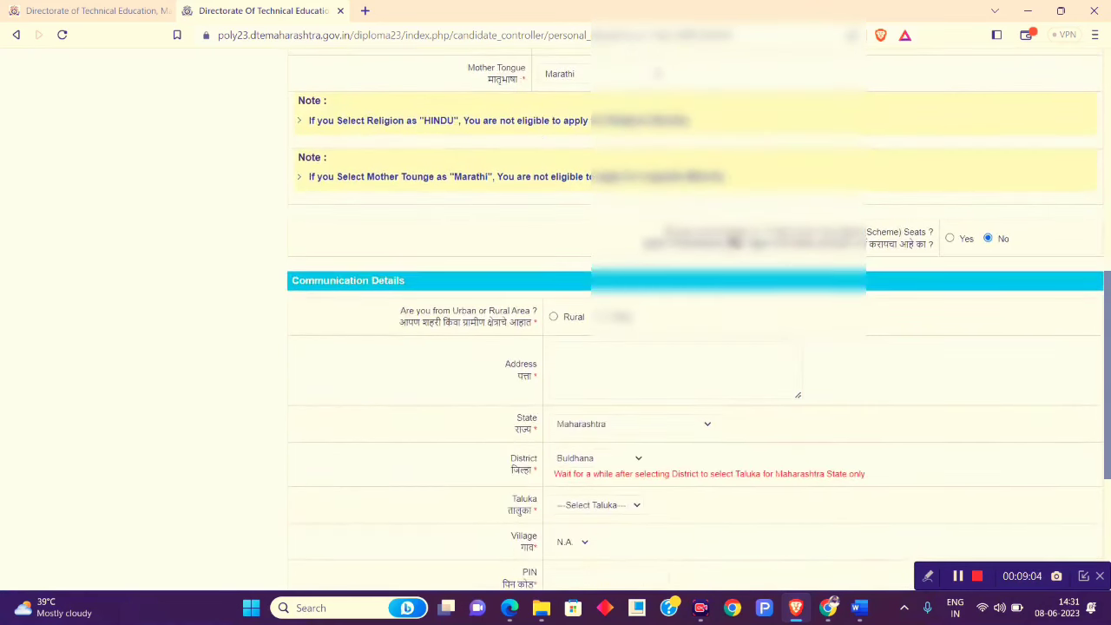
Mark the address area as Rural and enter the candidate's correspondence address
left_click(556, 318)
left_click(605, 367)
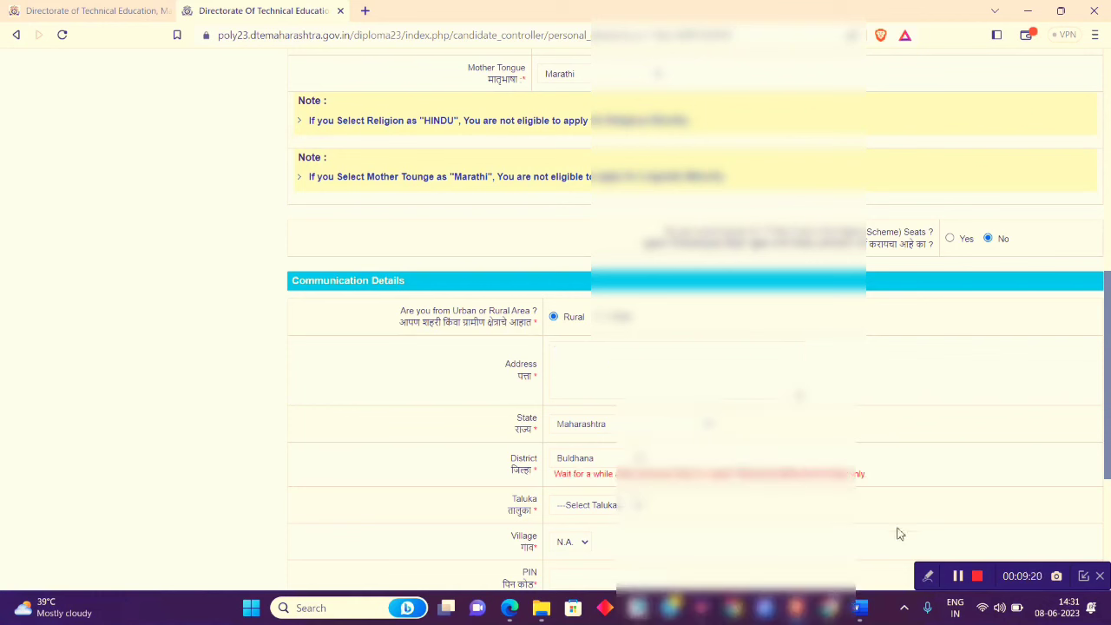
left_click(957, 577)
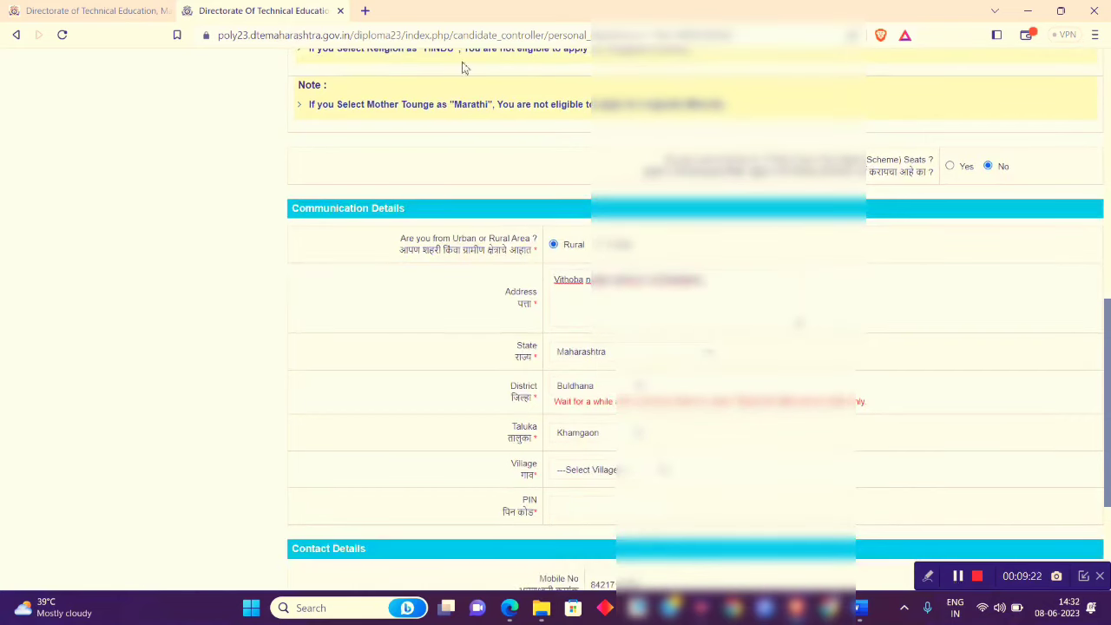
Choose the candidate's village, enter the PIN code and submit the personal details
left_click(605, 473)
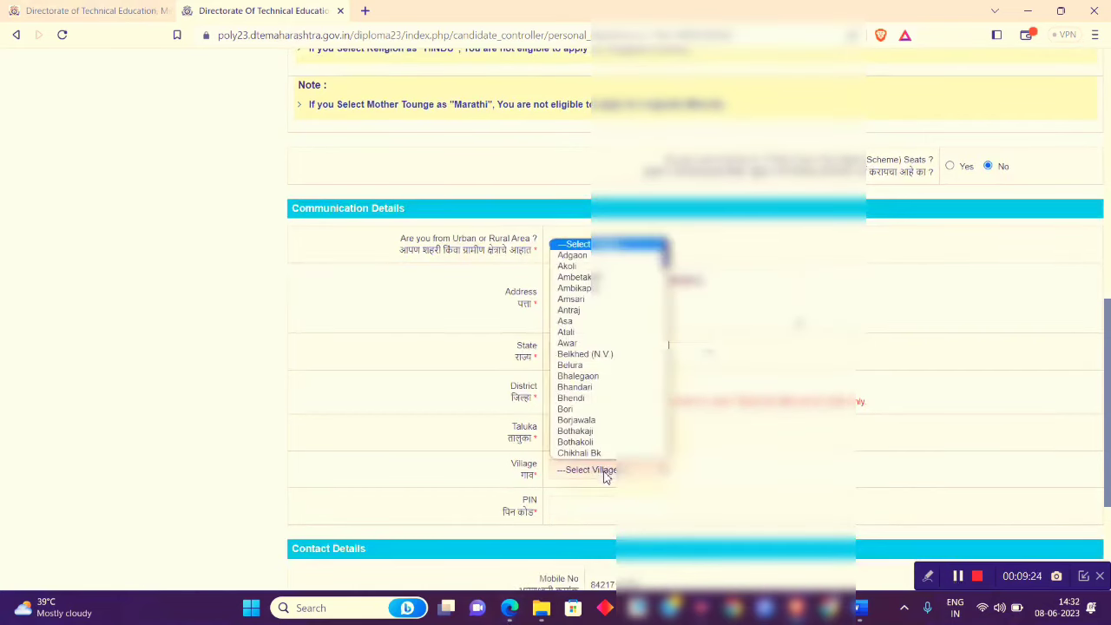
scroll(605, 469, "down", 1)
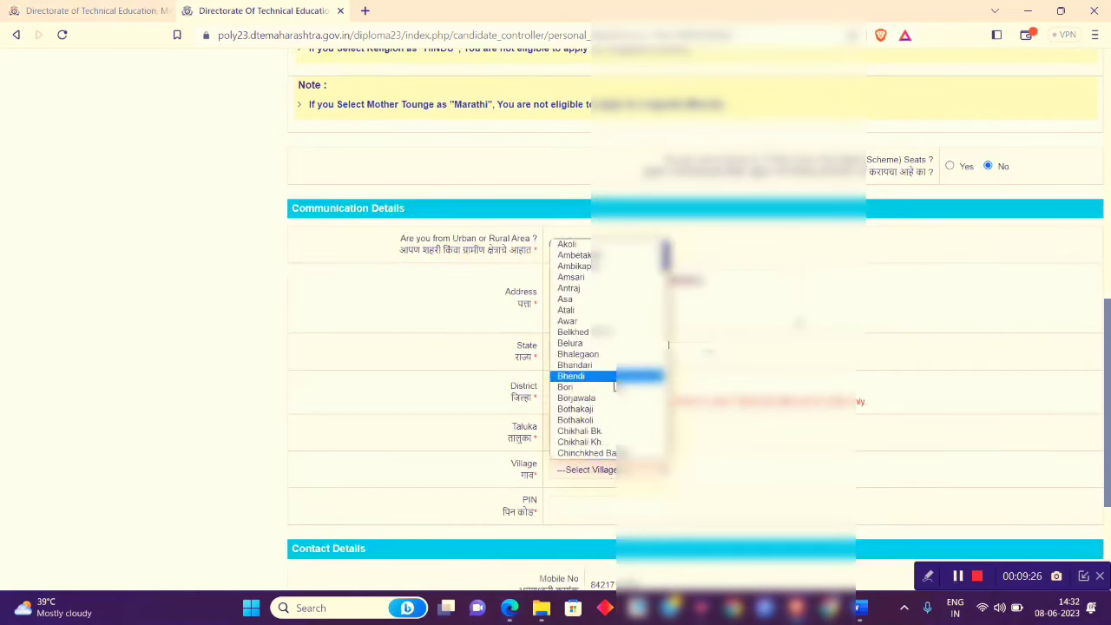
scroll(614, 385, "down", 2)
scroll(614, 384, "down", 4)
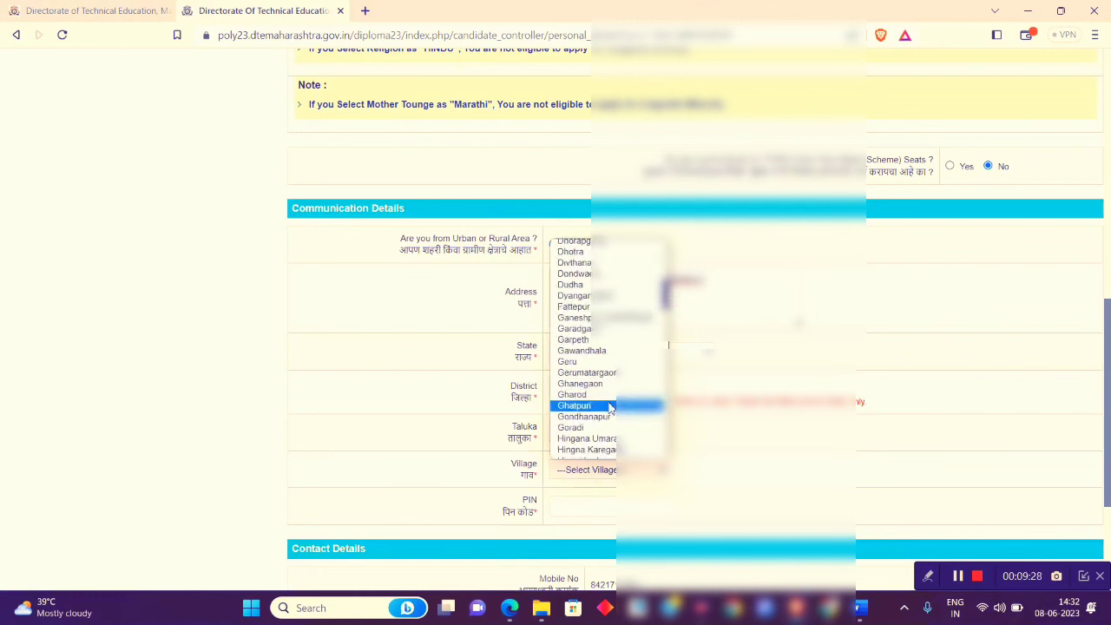
left_click(610, 406)
scroll(600, 432, "down", 1)
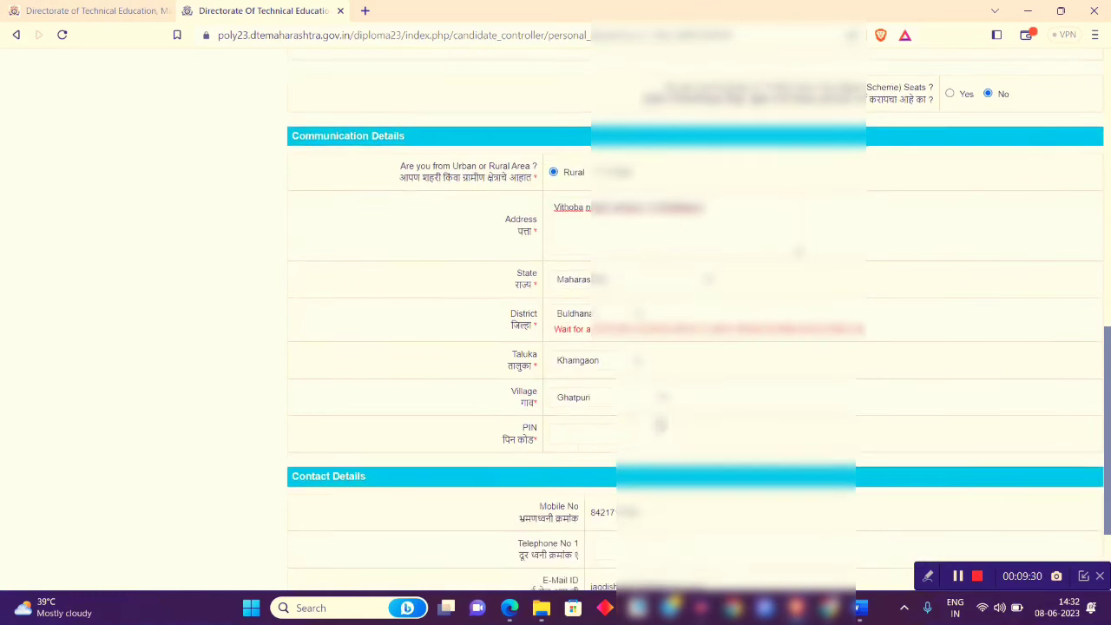
left_click(599, 435)
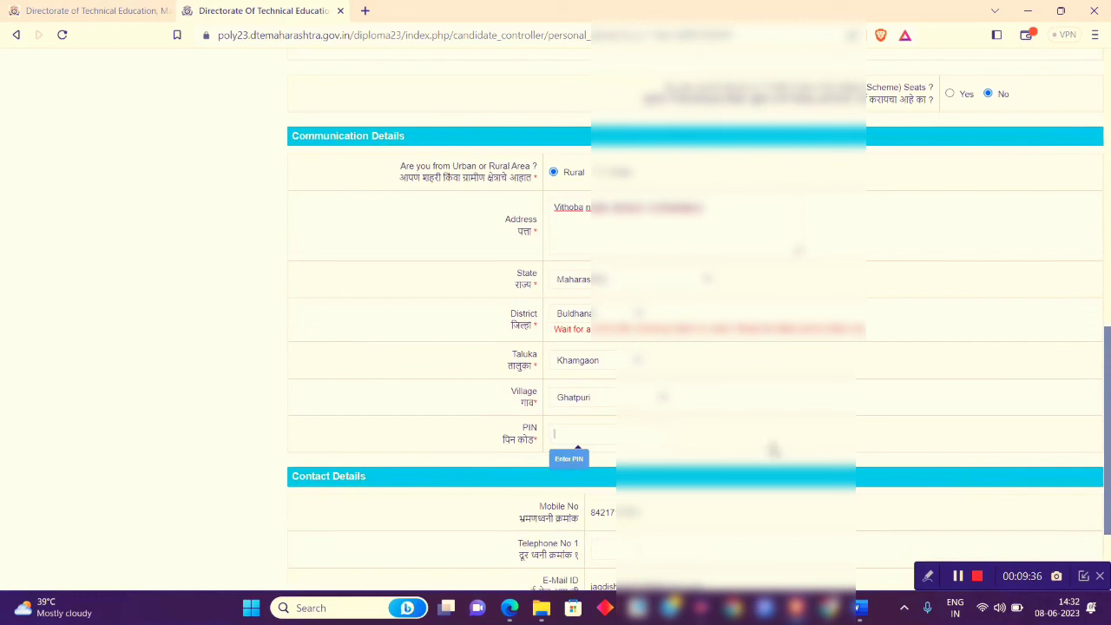
type("444303")
scroll(596, 417, "down", 3)
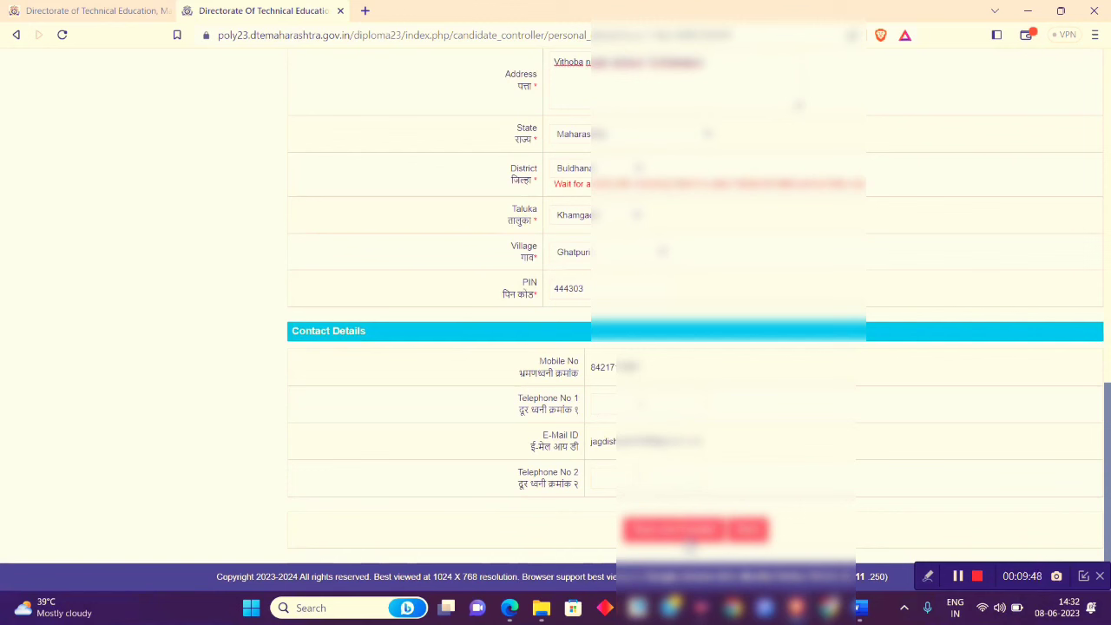
left_click(691, 538)
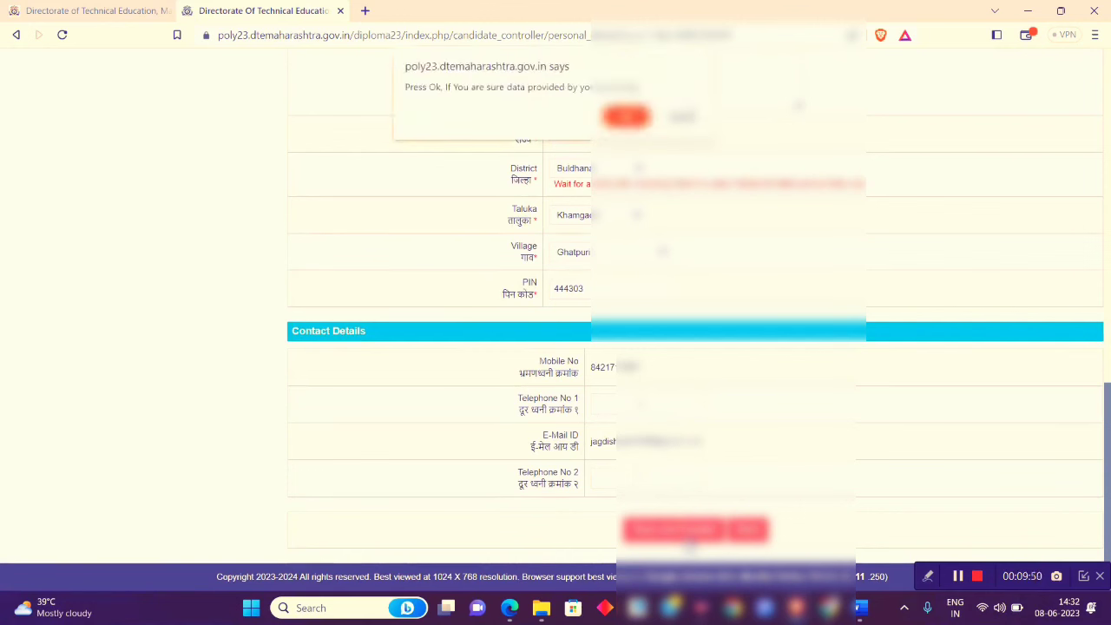
Confirm the personal details are correct and scroll to the Photo With Signature upload area
left_click(624, 114)
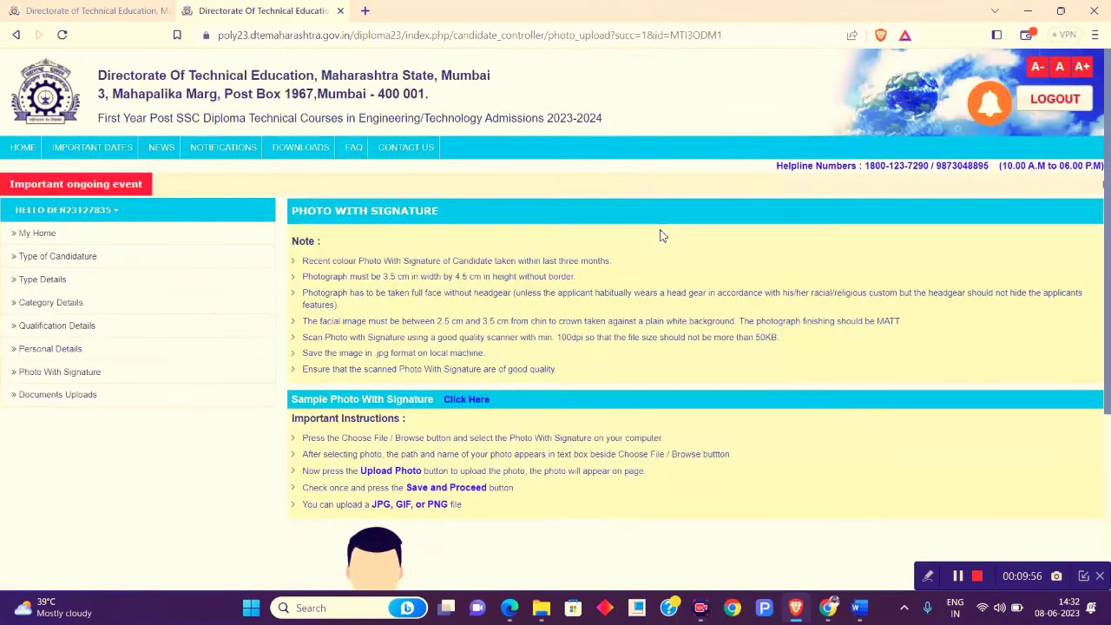
scroll(659, 235, "down", 3)
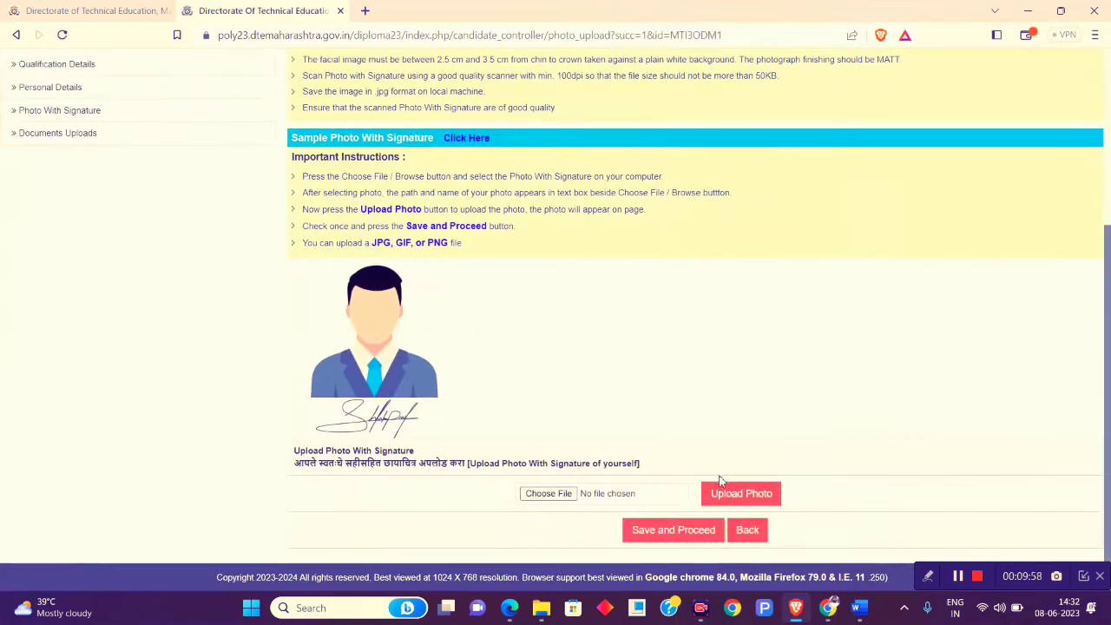
left_click(956, 576)
Pick the candidate's photo-with-signature JPG from the Desktop and open it for cropping
left_click(548, 494)
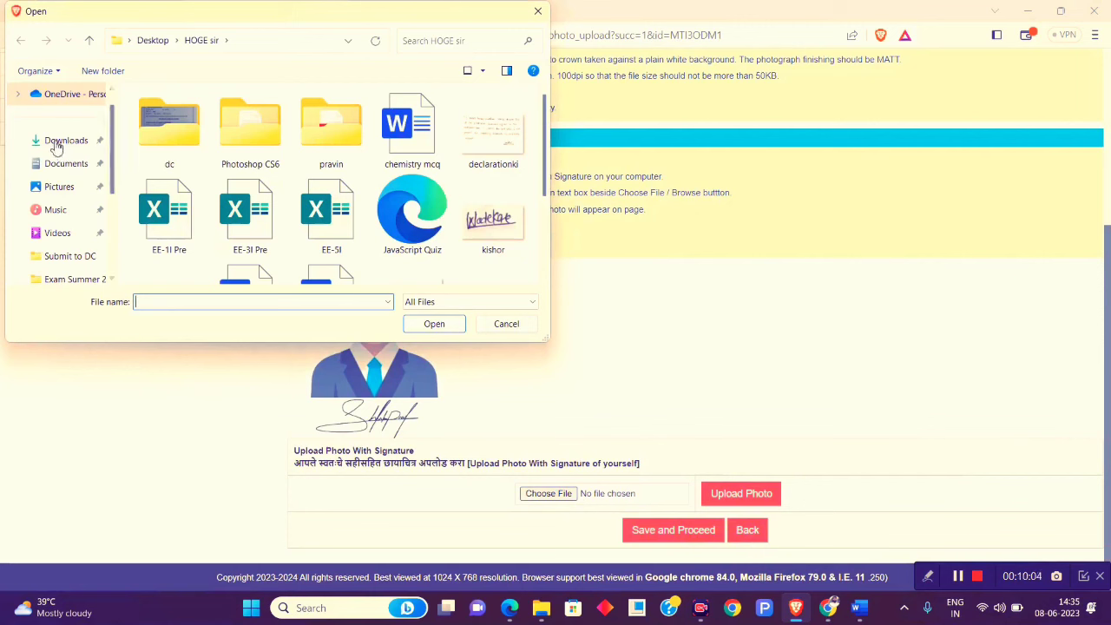
left_click(56, 144)
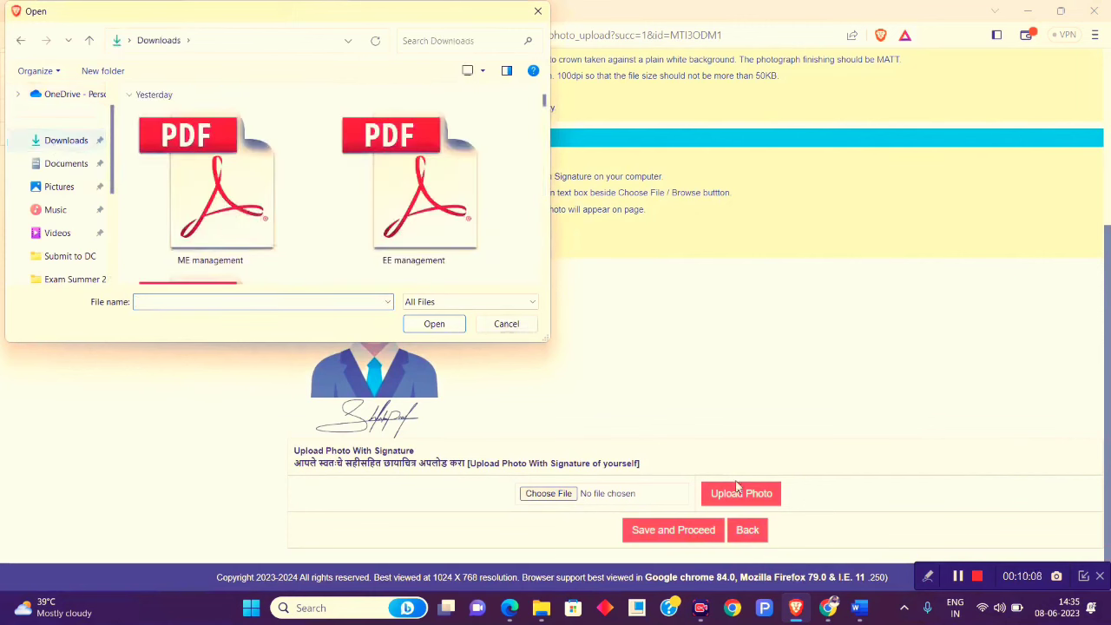
key("Escape")
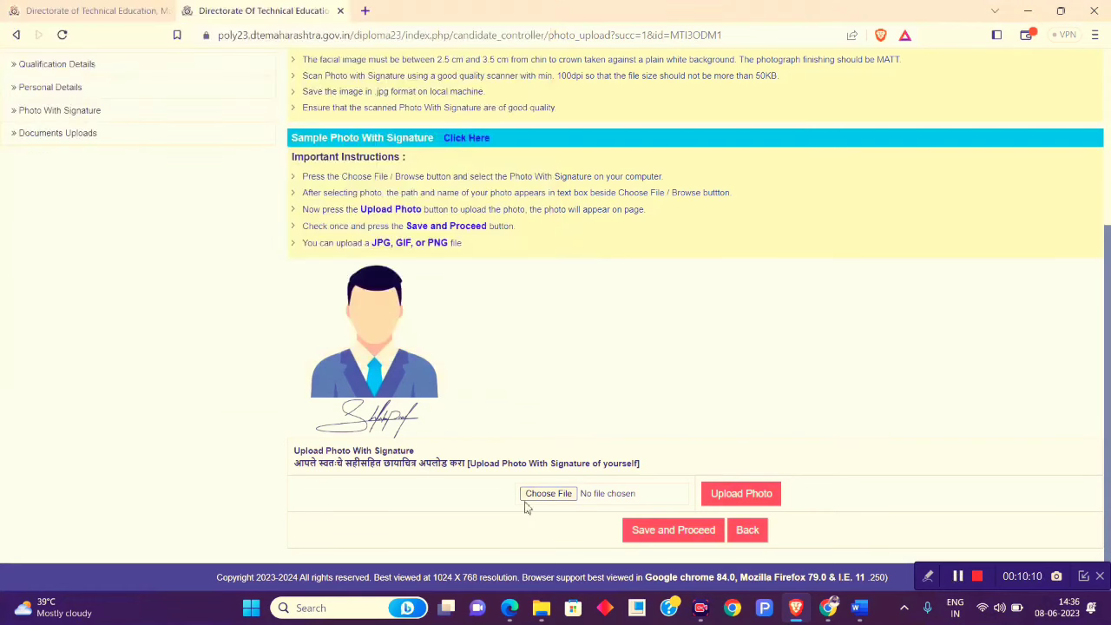
left_click(569, 495)
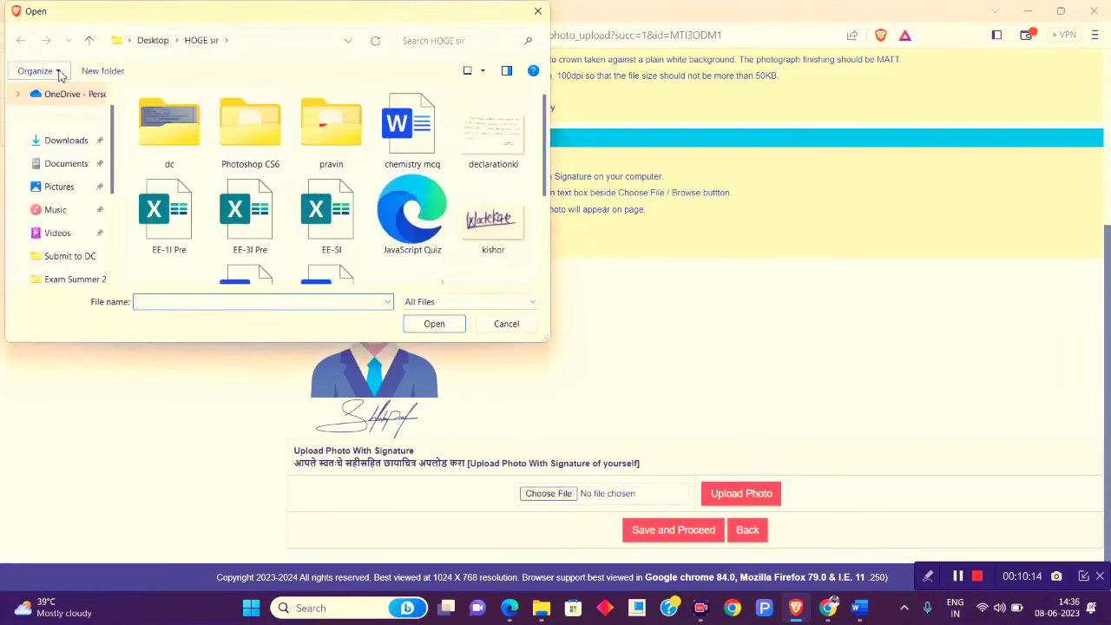
left_click(155, 42)
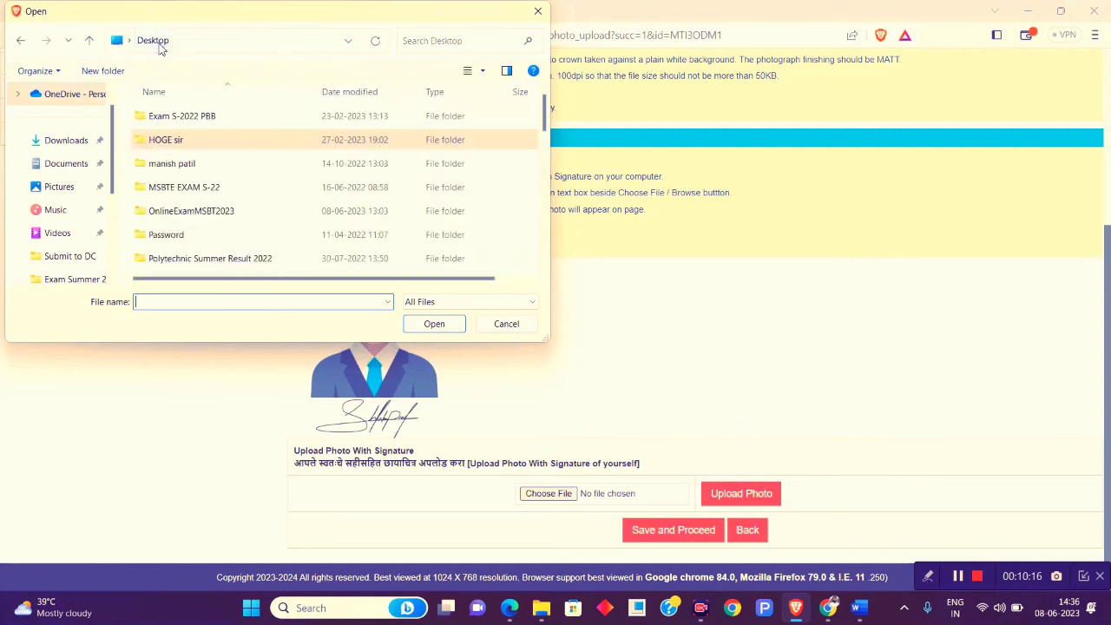
scroll(274, 202, "down", 5)
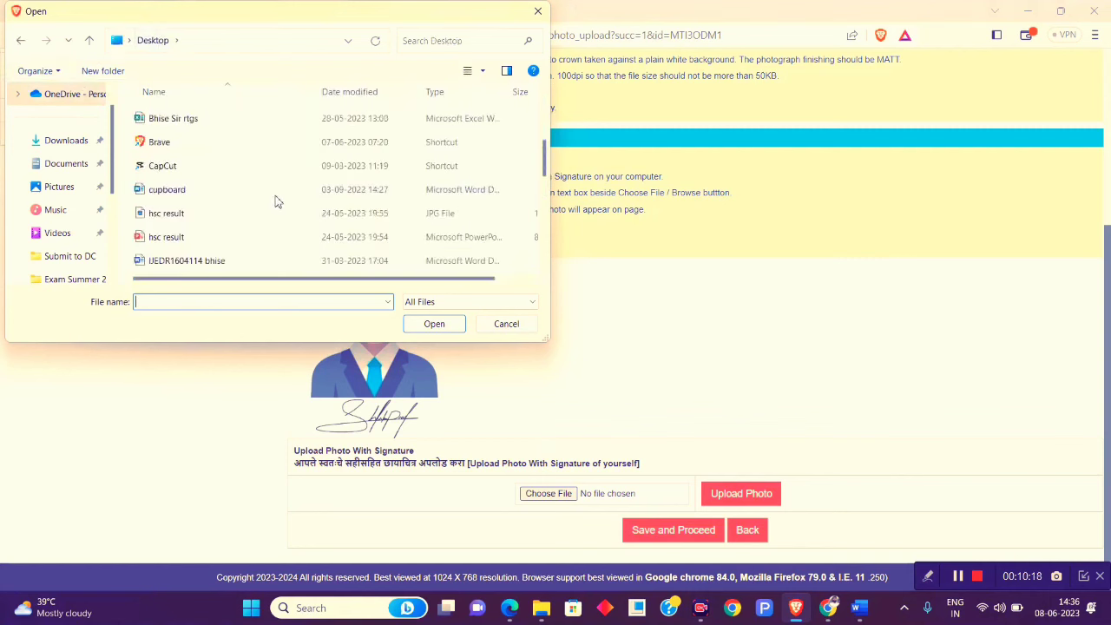
scroll(274, 200, "down", 1)
left_click(274, 198)
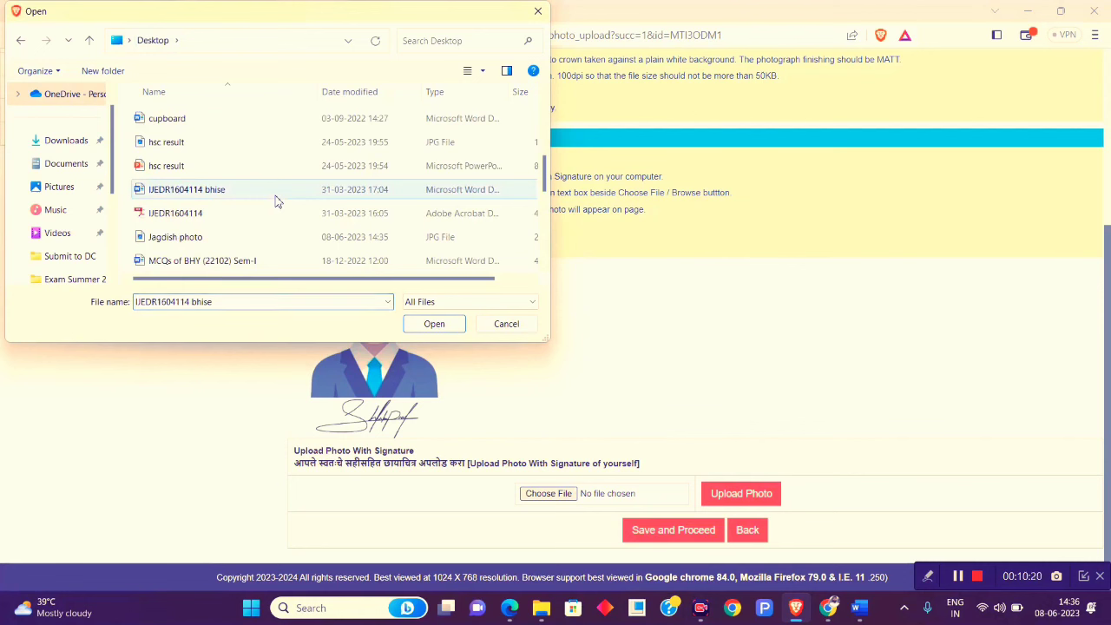
key("Down")
key("Down")
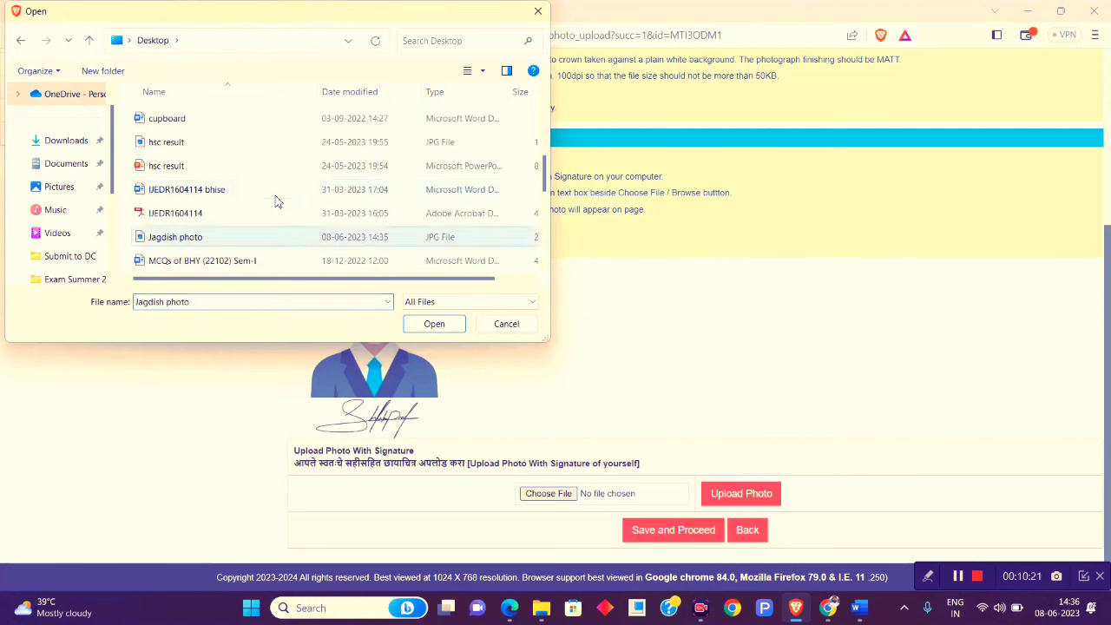
left_click(269, 243)
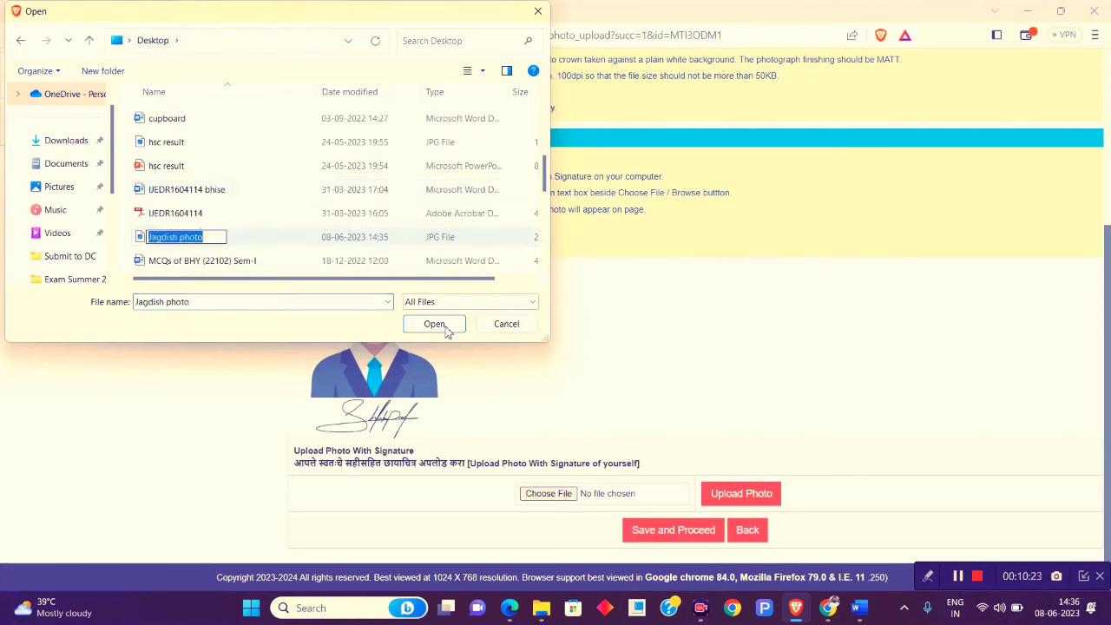
left_click(386, 240)
left_click(437, 325)
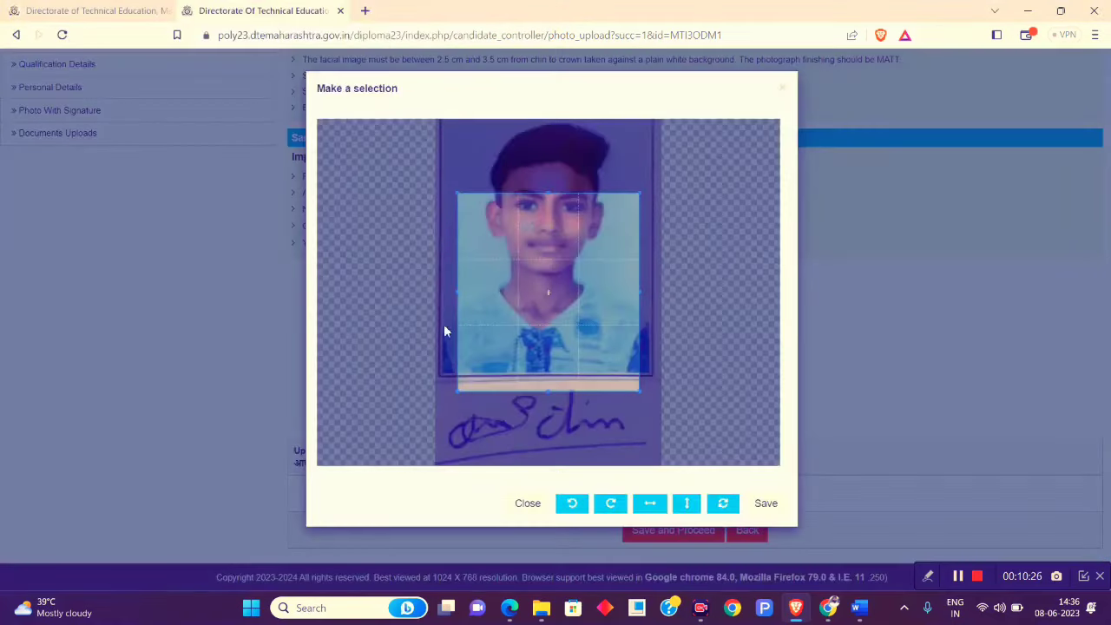
Resize the crop box to frame both the face and the signature, then save the crop
left_click_drag(643, 390, 790, 516)
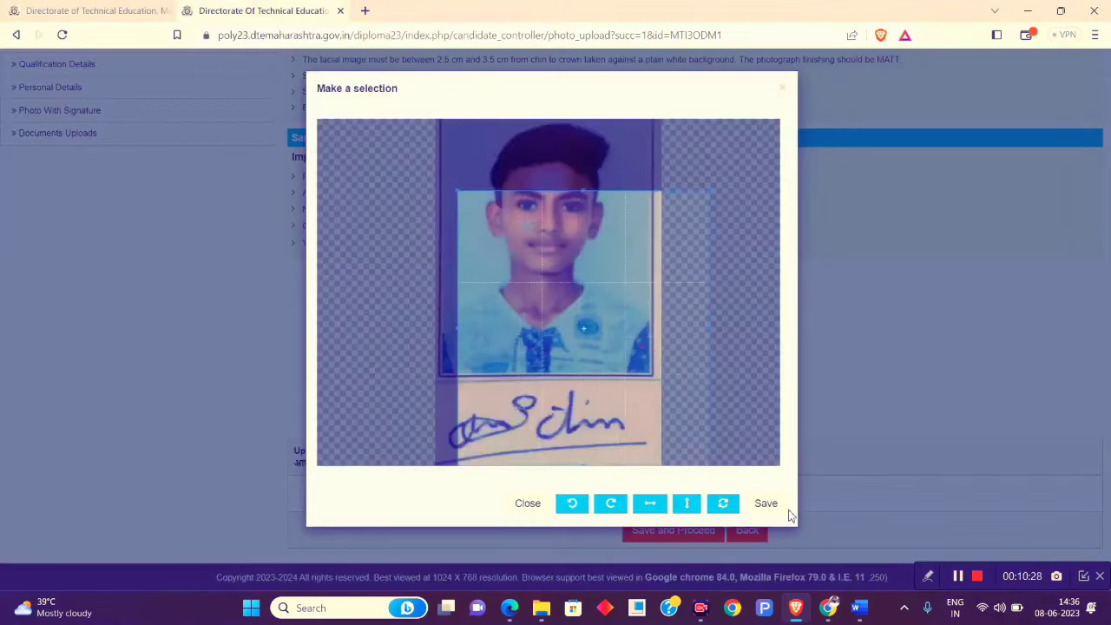
mouse_move(637, 370)
left_mouse_down()
mouse_move(579, 293)
mouse_move(601, 280)
left_mouse_up()
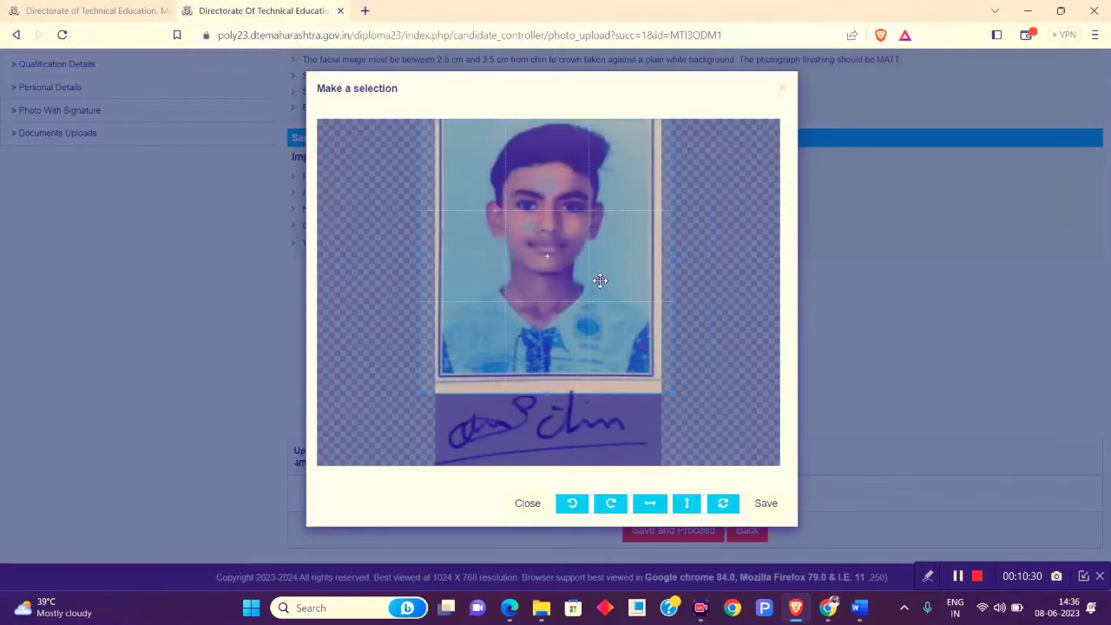
left_click_drag(549, 393, 547, 483)
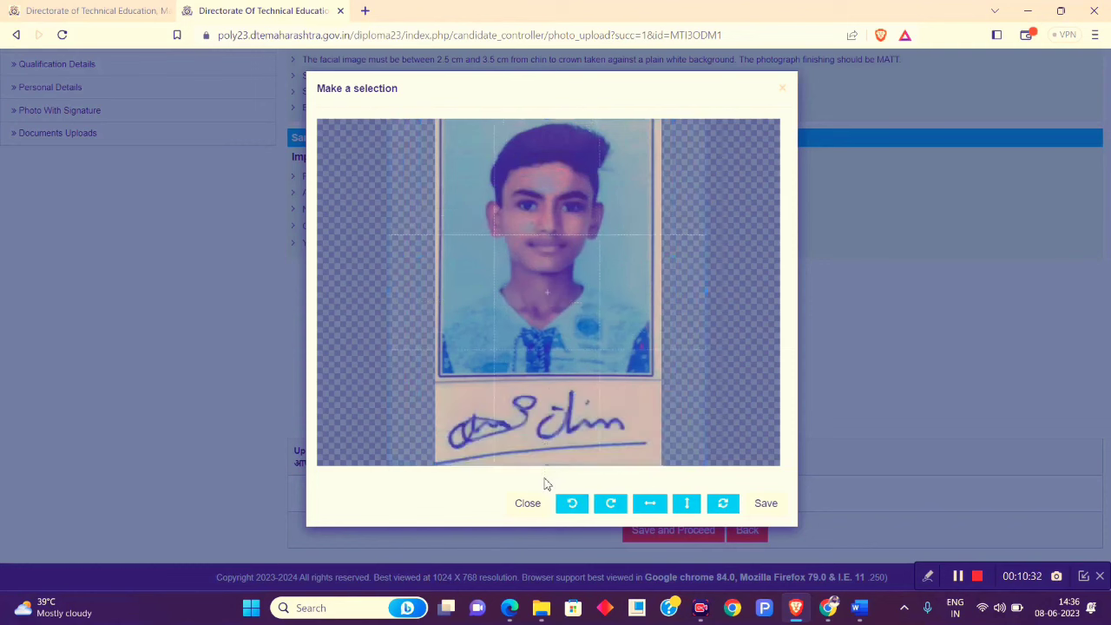
left_click(764, 505)
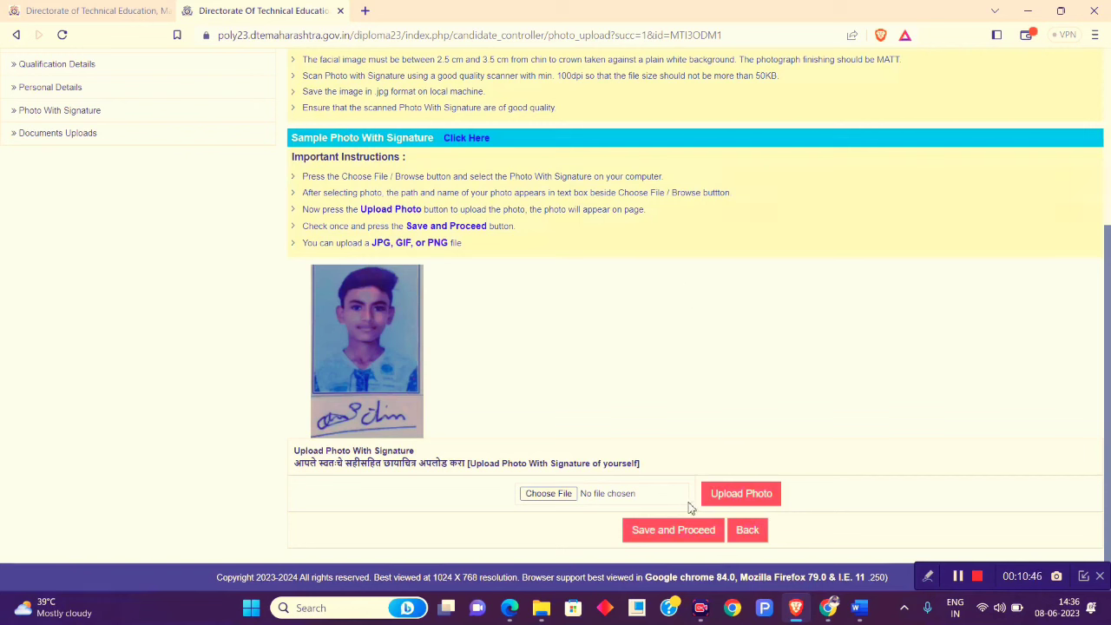
Upload the cropped photo, save and proceed, and confirm the photo as correct
left_click(741, 495)
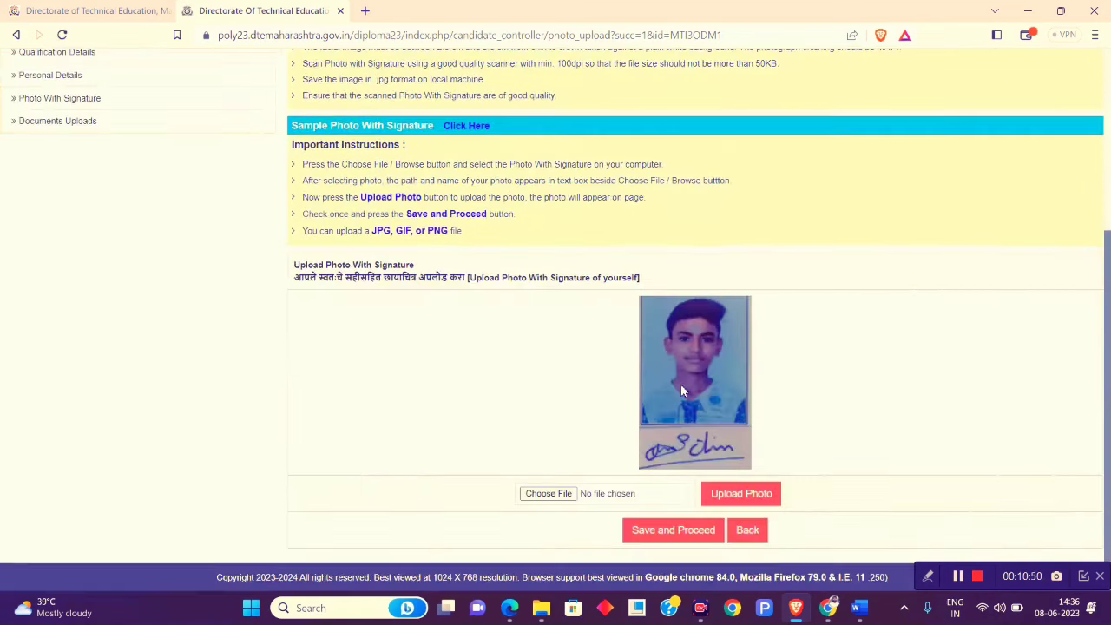
left_click(697, 531)
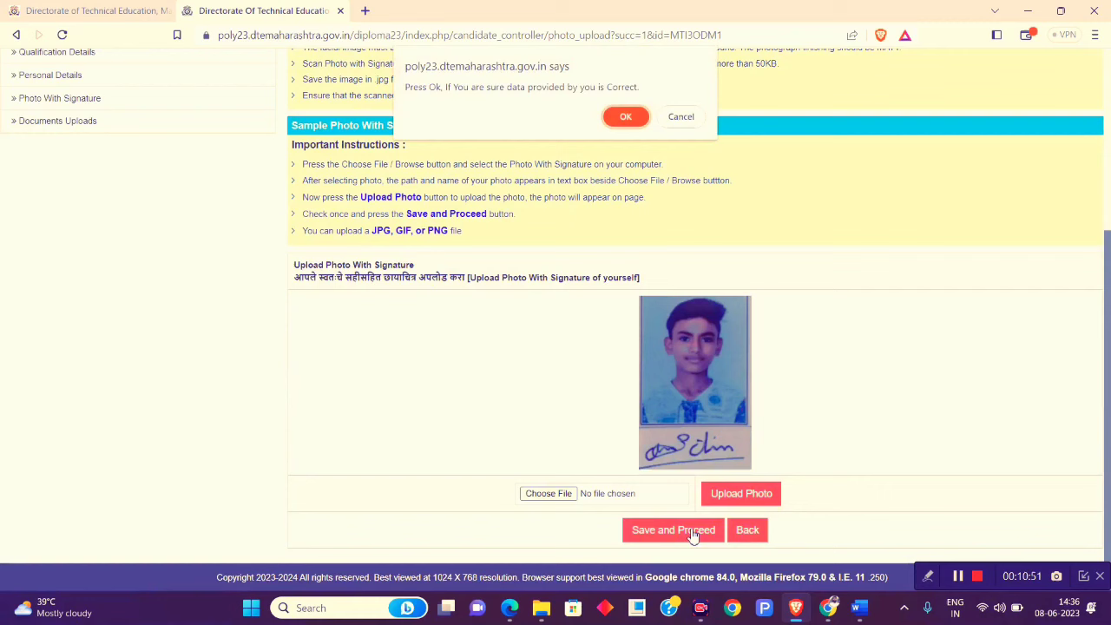
left_click(625, 120)
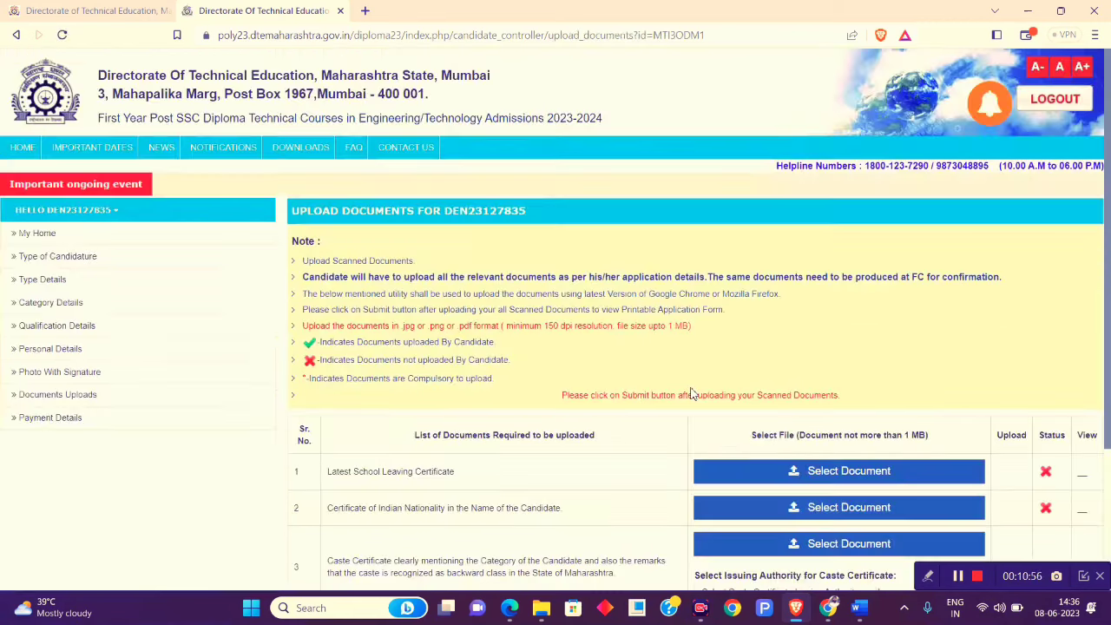
Scroll down to the table of four required certificates, all marked not uploaded
scroll(738, 338, "down", 3)
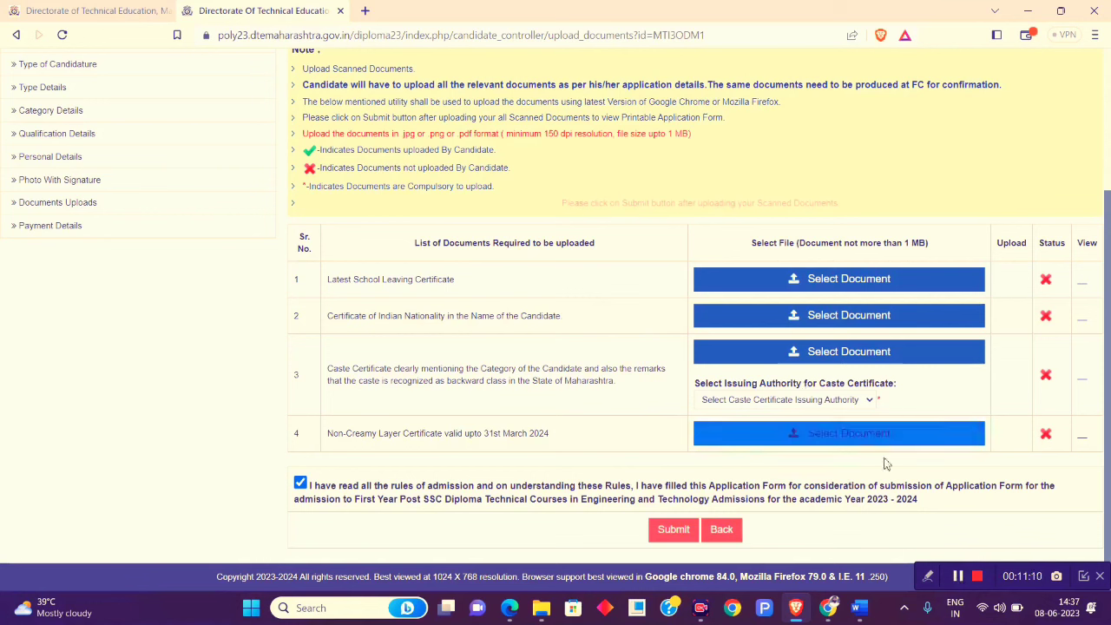
left_click(959, 577)
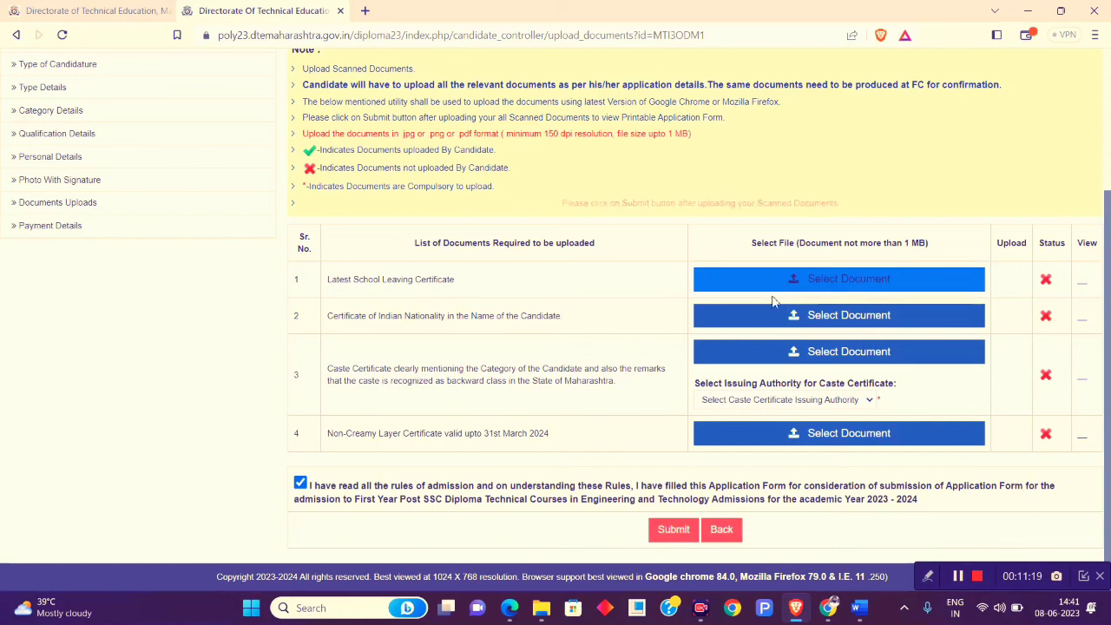
Upload 'nationality jag' from Downloads as the nationality certificate, cropped to cover the whole page
left_click(857, 321)
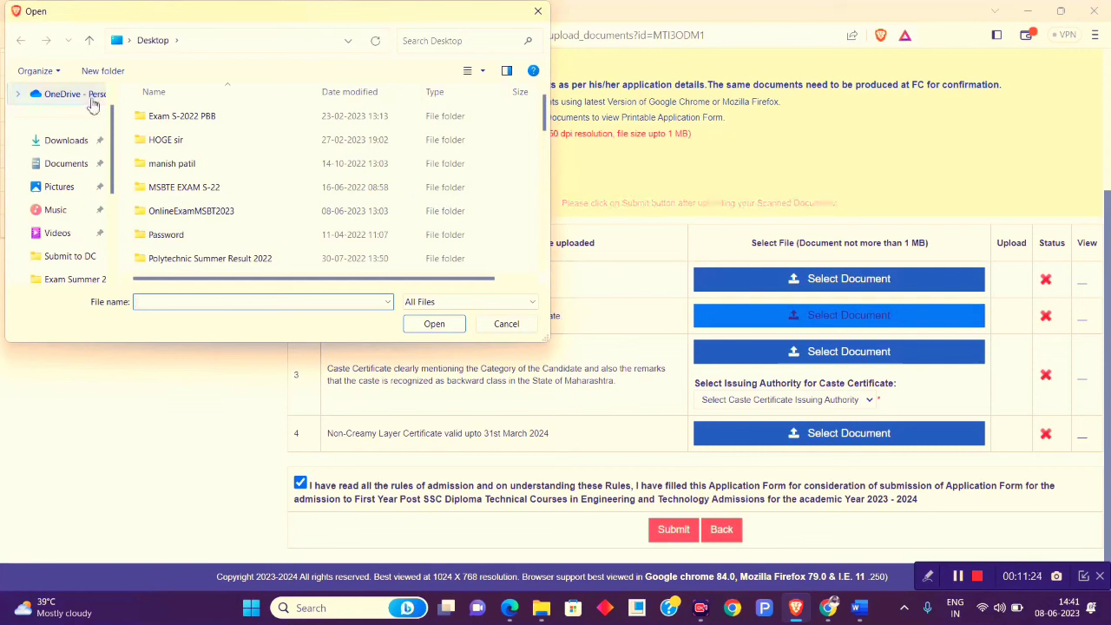
left_click(65, 140)
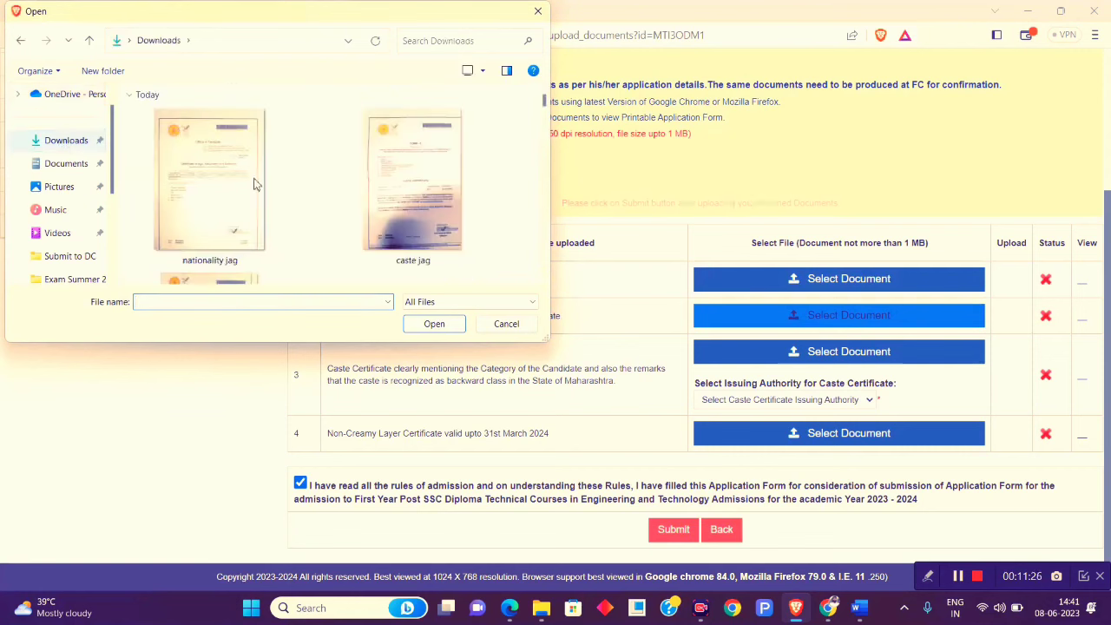
left_click(241, 192)
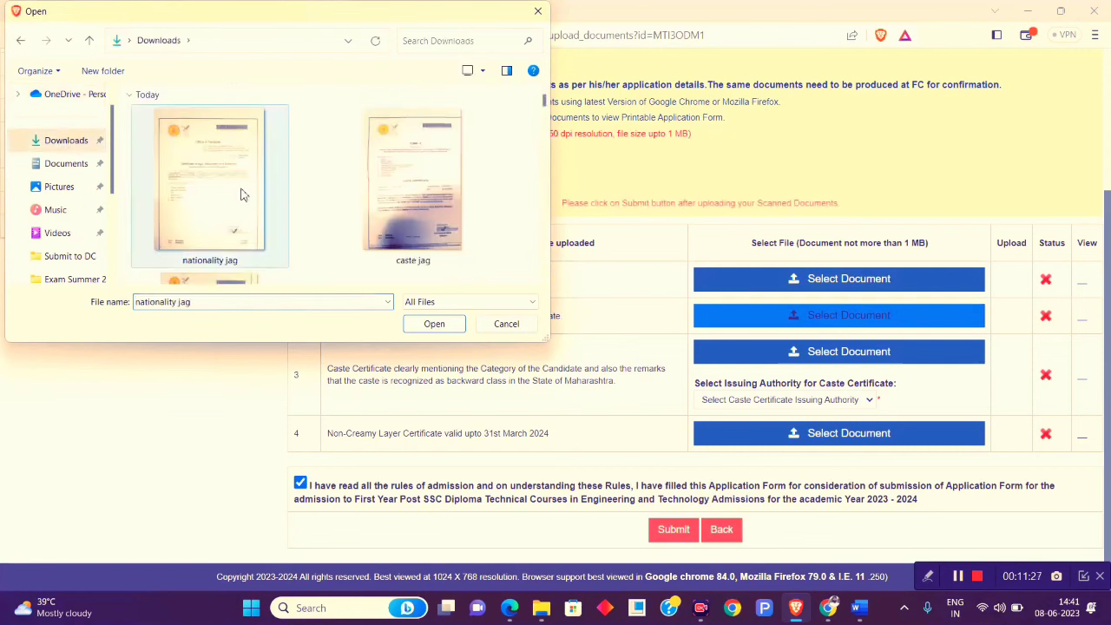
left_click(434, 324)
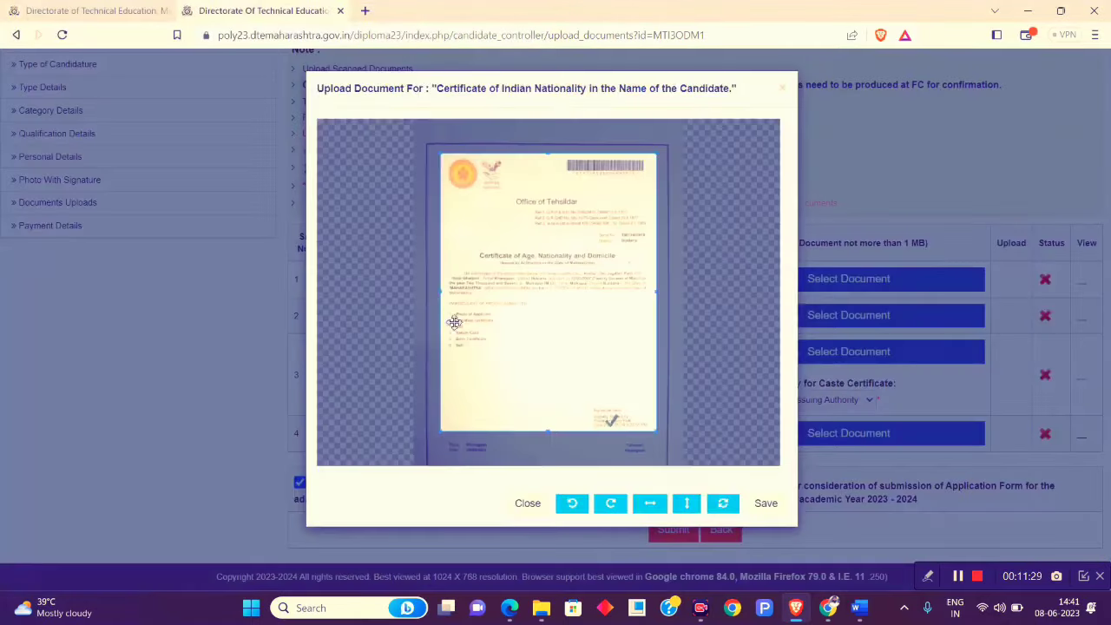
left_click_drag(658, 432, 814, 527)
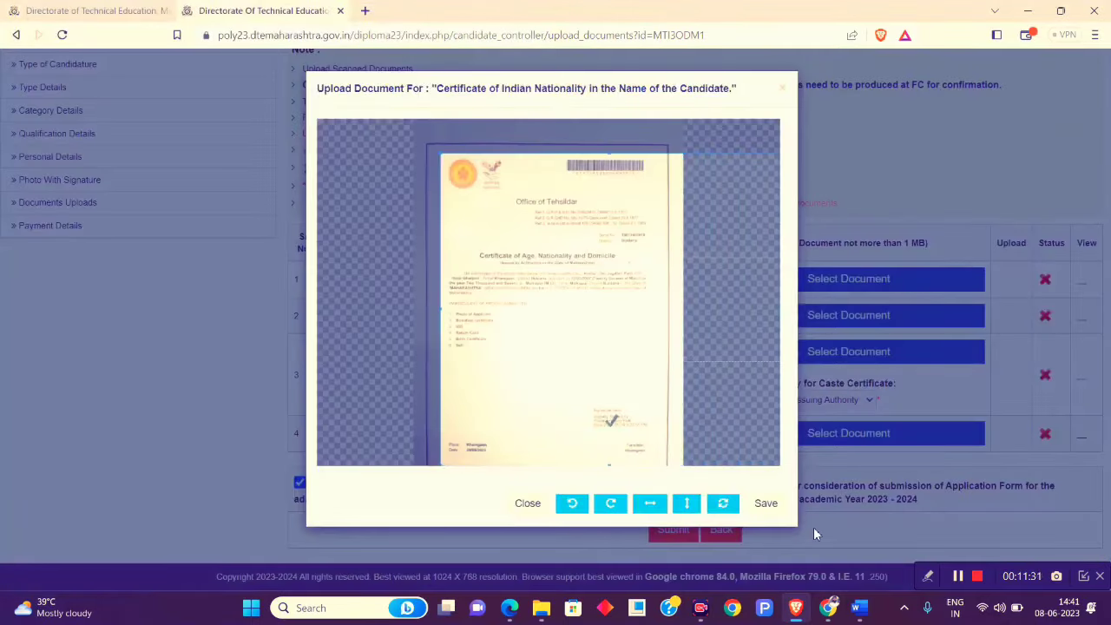
left_click_drag(640, 369, 588, 338)
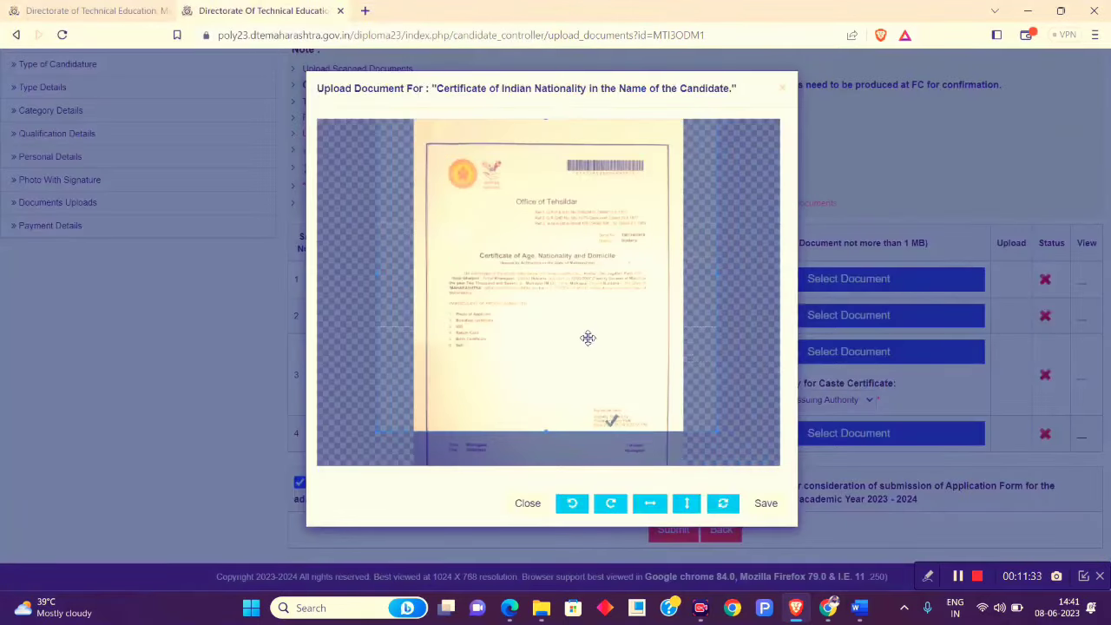
left_click_drag(542, 432, 552, 486)
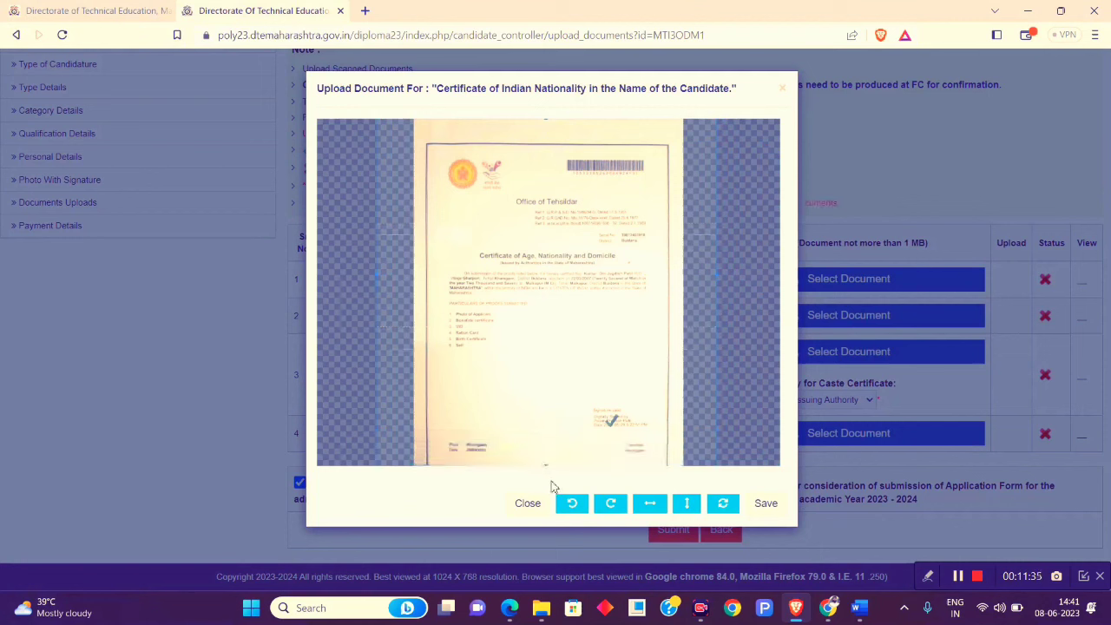
left_click(764, 505)
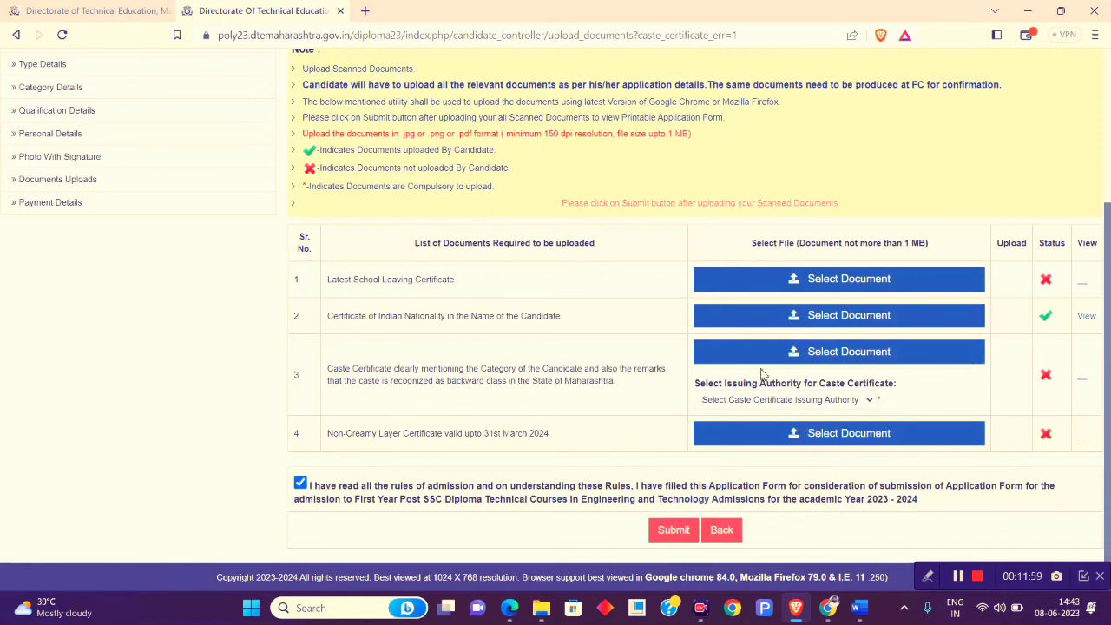
Set Sub-Divisional Officer as the caste certificate's issuing authority, then minimize the browser
left_click(840, 400)
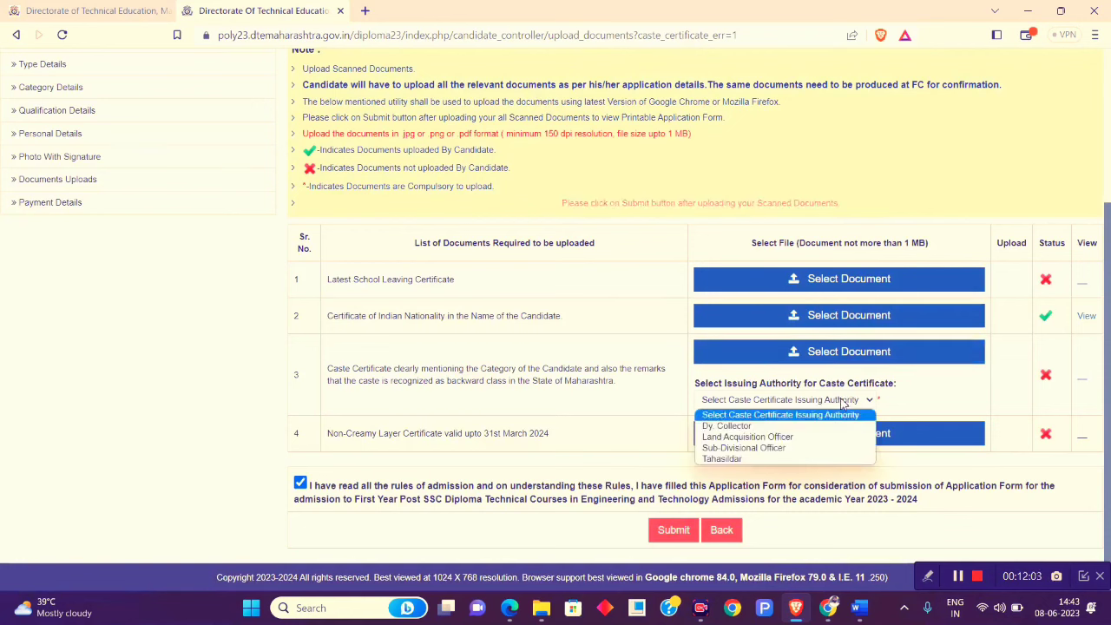
left_click(787, 448)
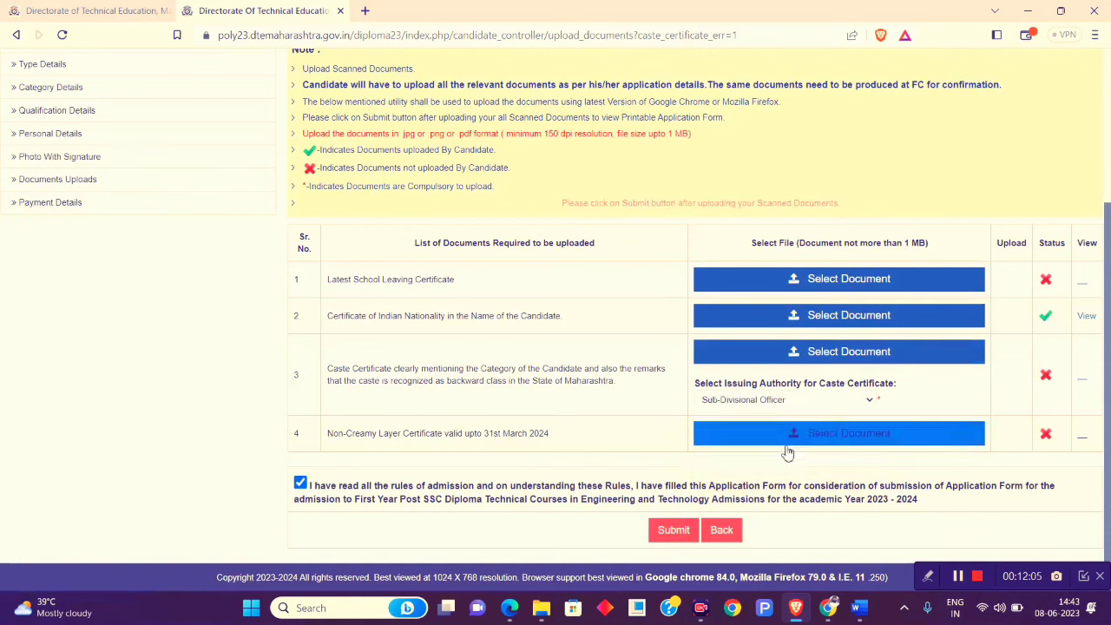
left_click(782, 407)
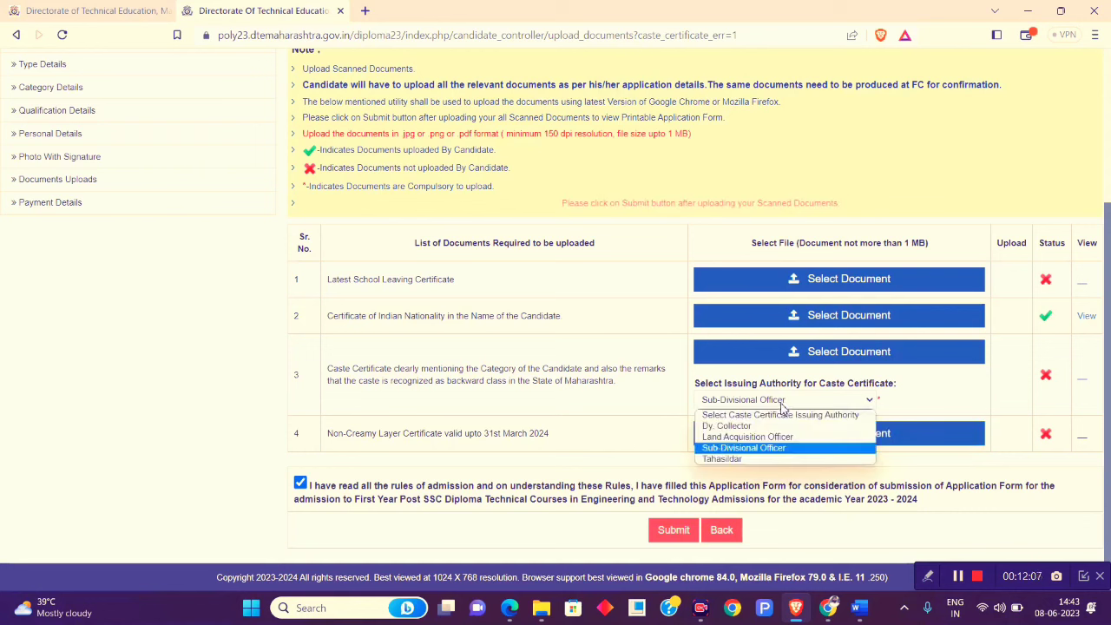
left_click(785, 448)
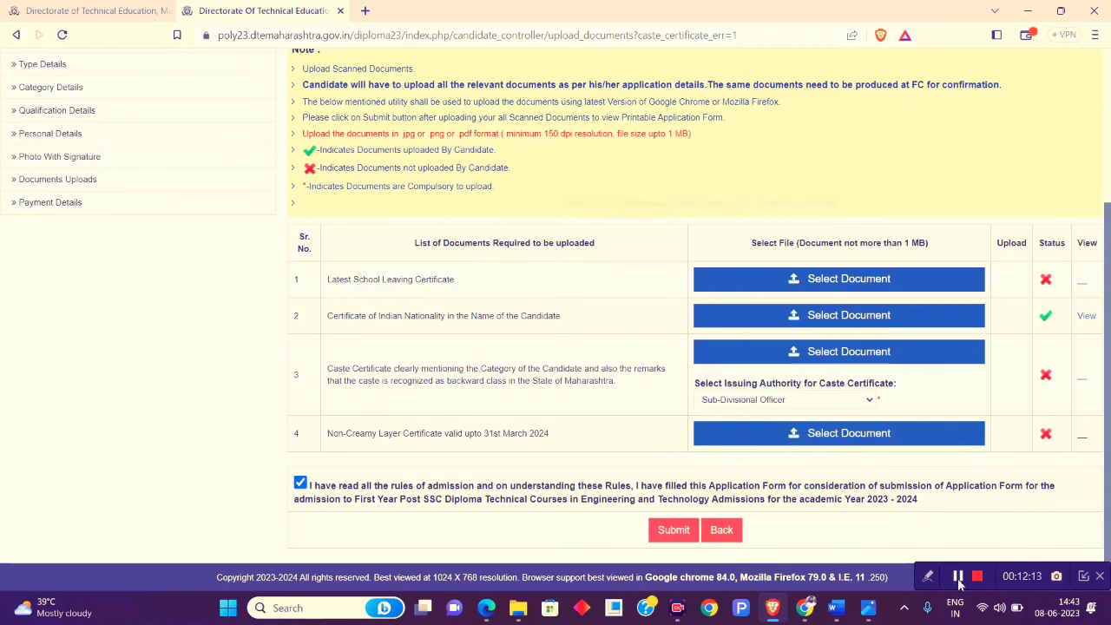
left_click(1027, 12)
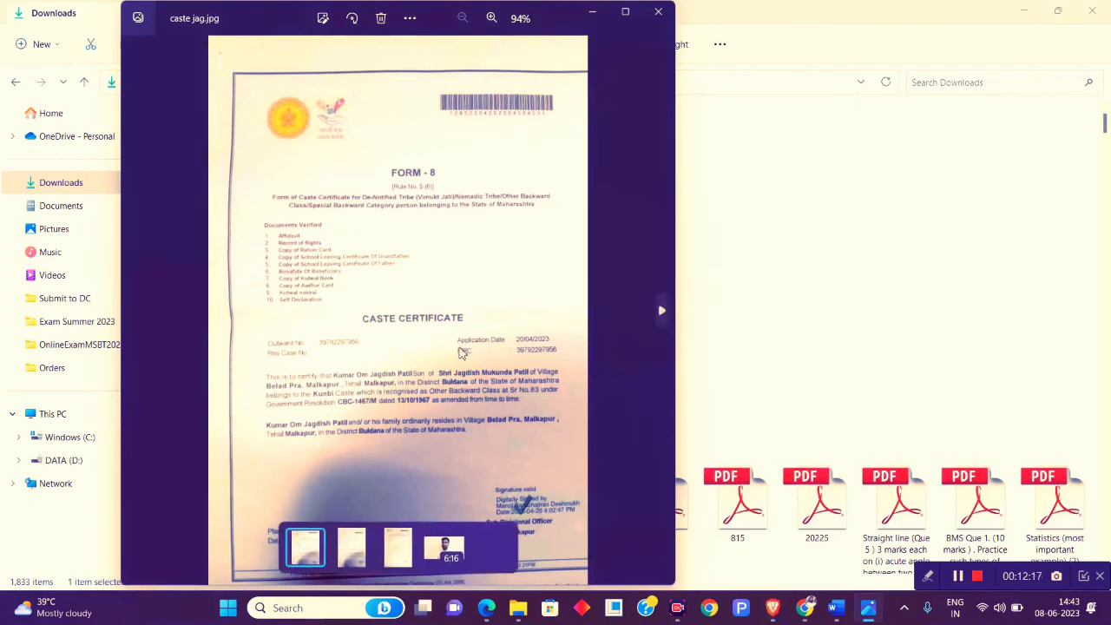
Zoom and pan caste jag.jpg to the signature block showing the Sub Divisional Officer, then return to Downloads
scroll(472, 313, "up", 2)
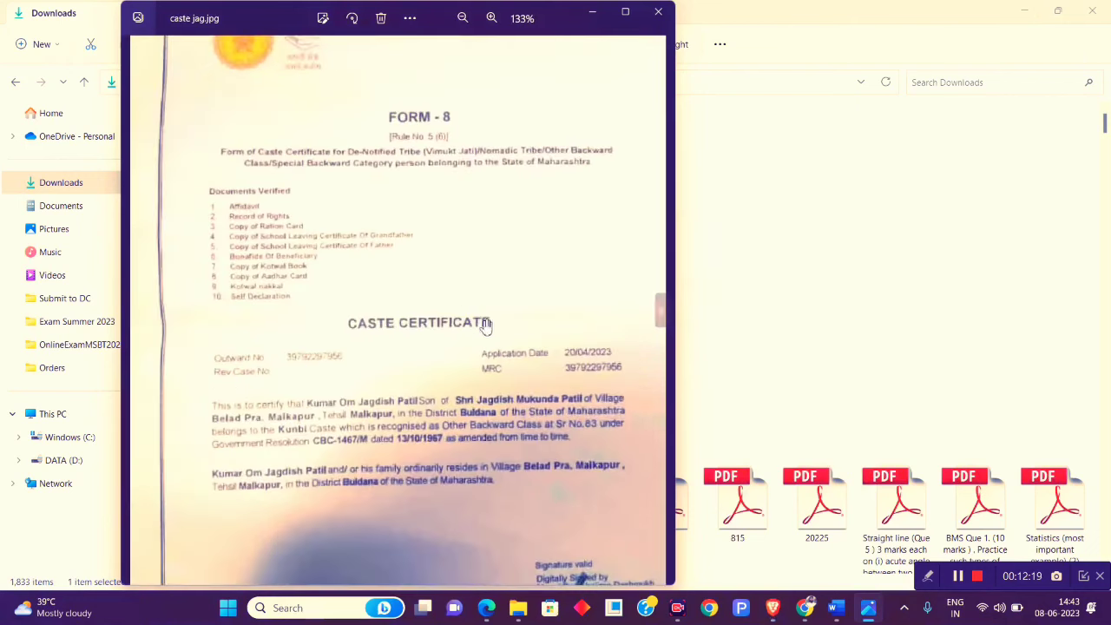
left_click_drag(509, 322, 531, 181)
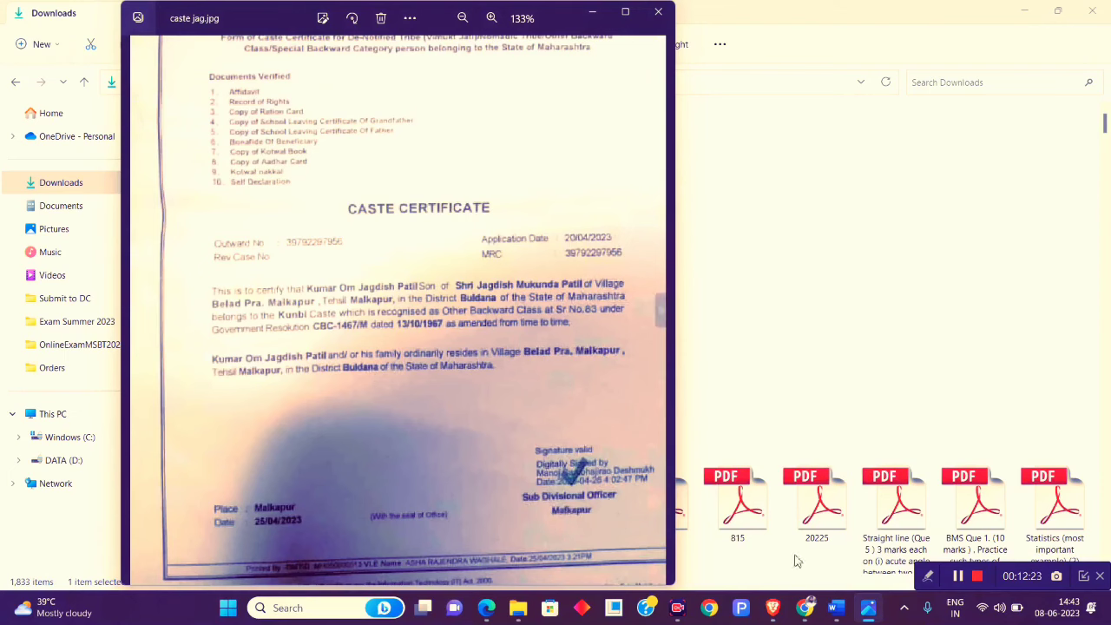
left_click(802, 355)
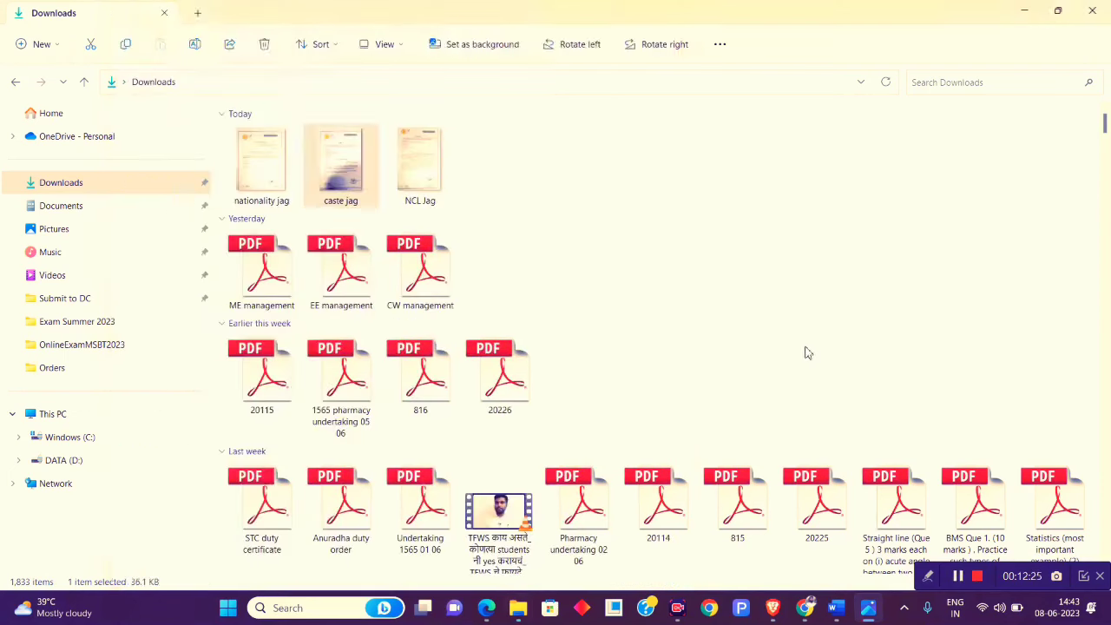
Upload 'caste jag' cropped to the full page as the caste certificate, then check its 31st March 2024 validity
left_click(773, 608)
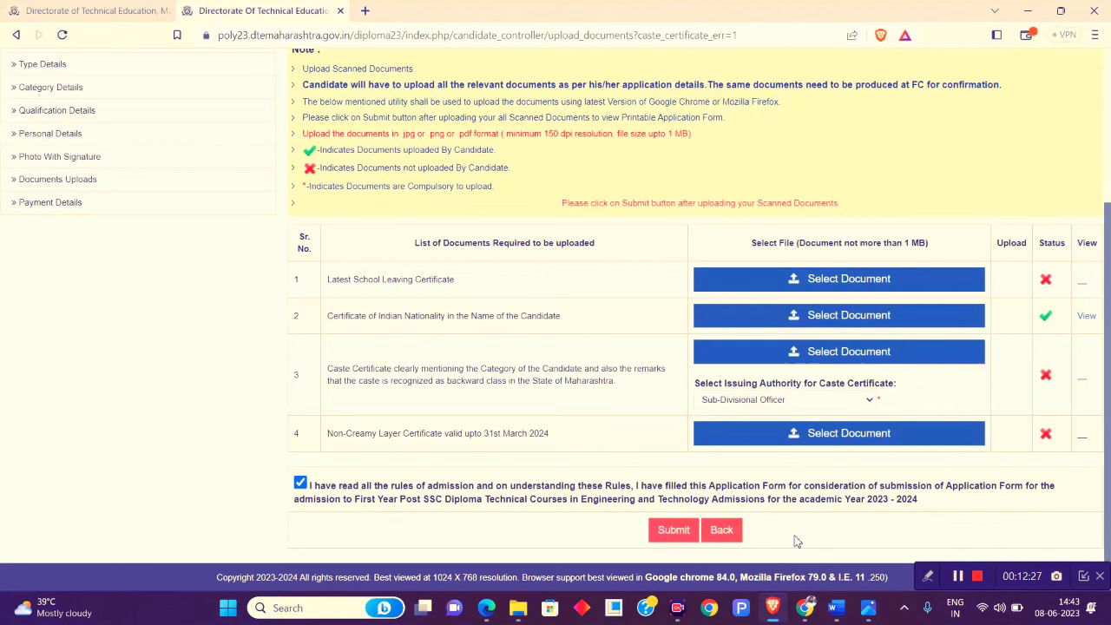
left_click(886, 353)
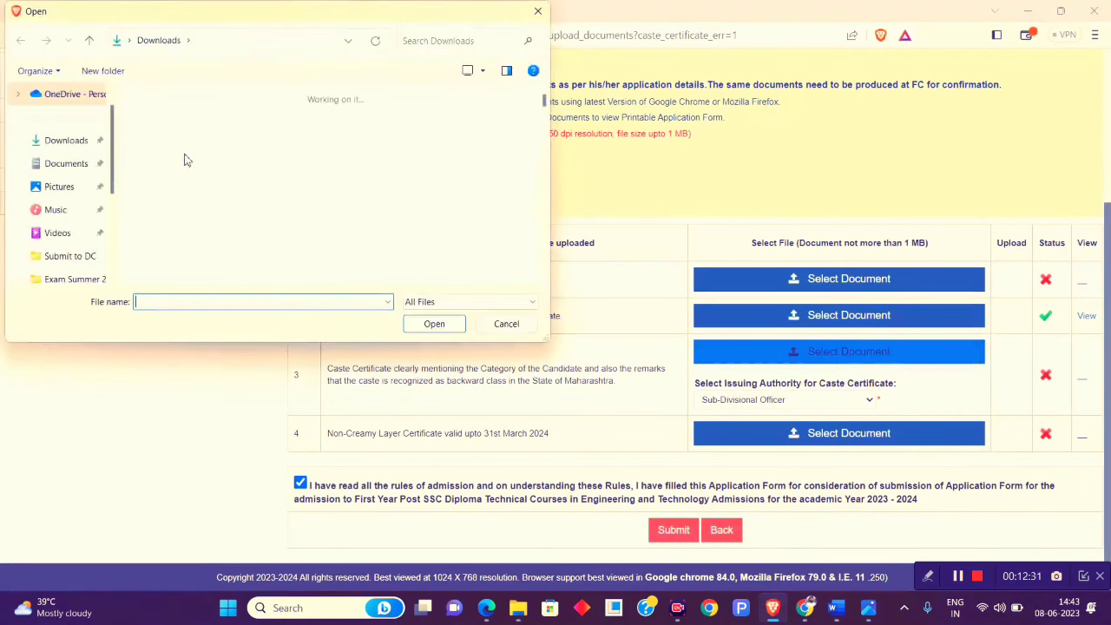
left_click(395, 210)
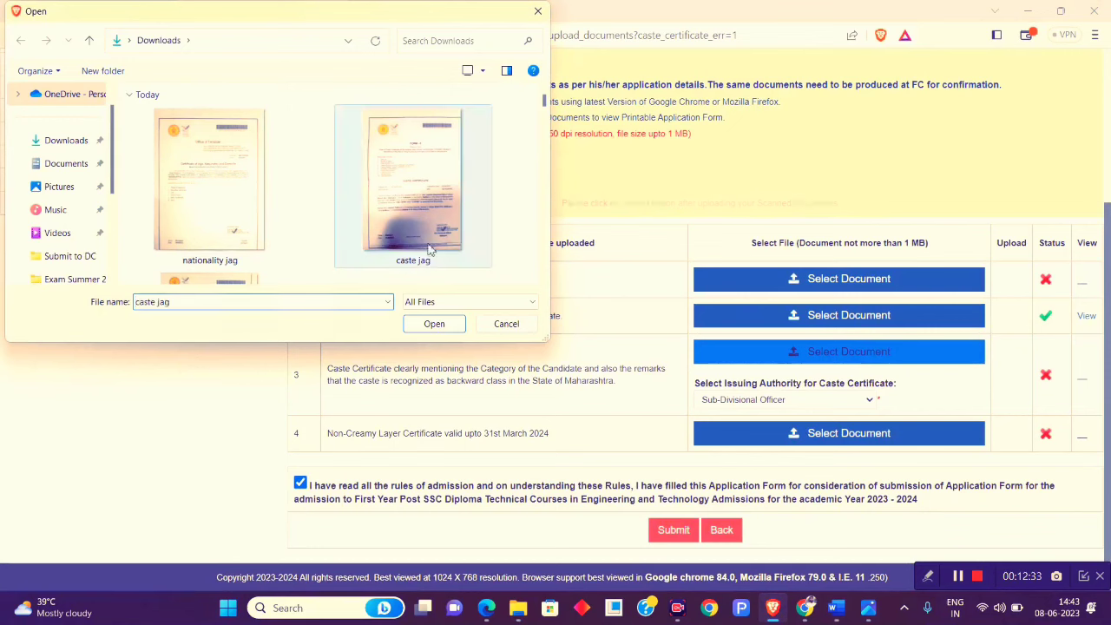
left_click(434, 323)
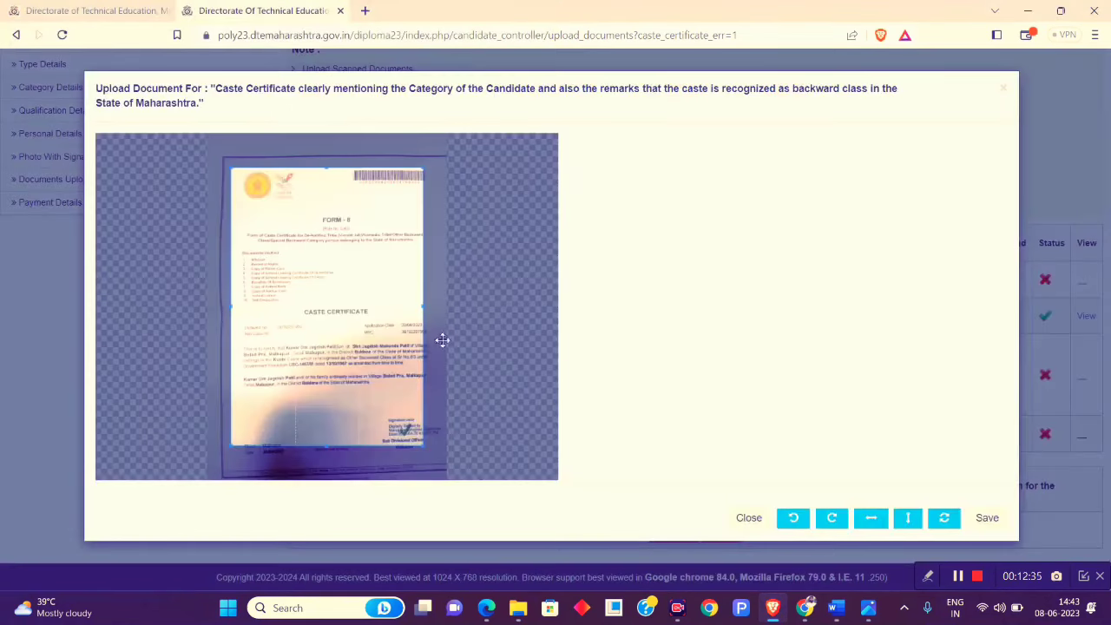
left_click_drag(427, 451, 533, 506)
left_click_drag(404, 351, 380, 324)
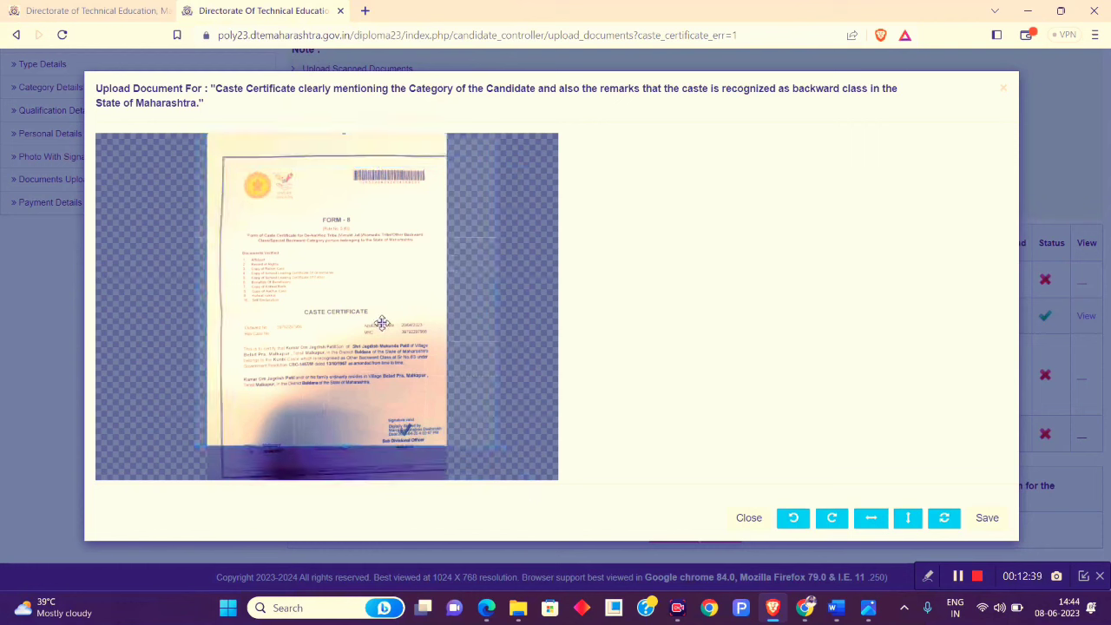
left_click_drag(345, 448, 337, 513)
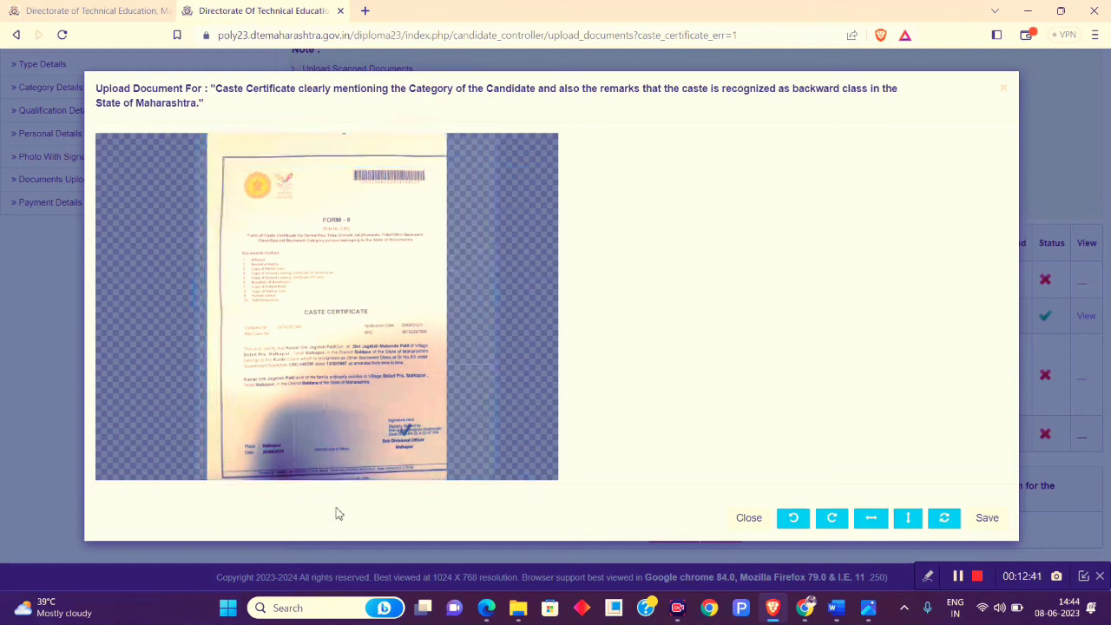
left_click(988, 522)
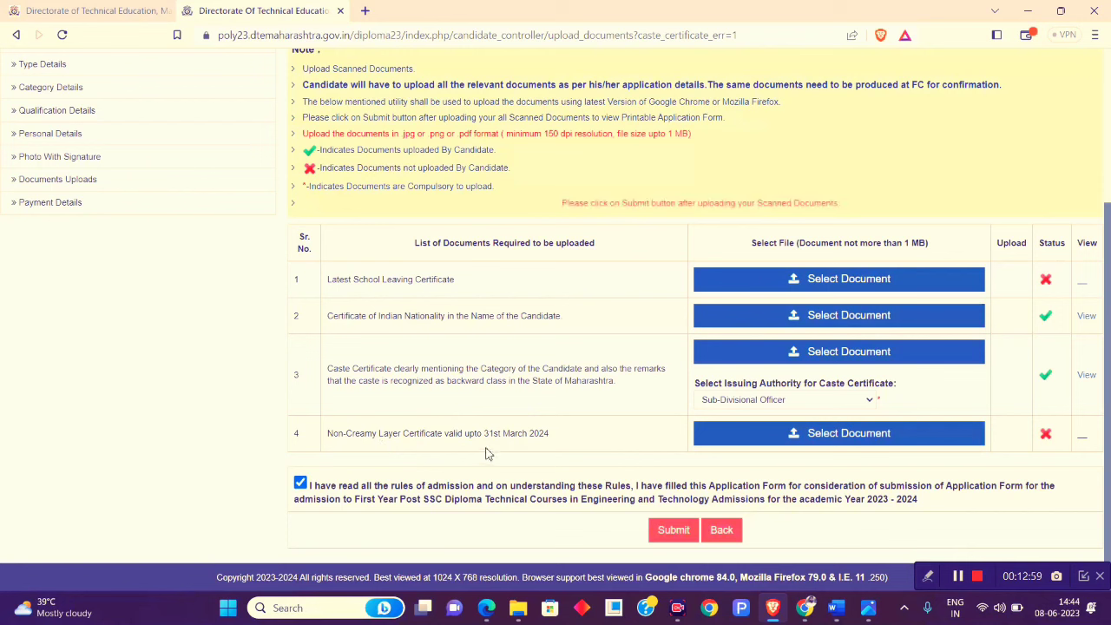
left_click_drag(483, 434, 560, 446)
left_click(606, 447)
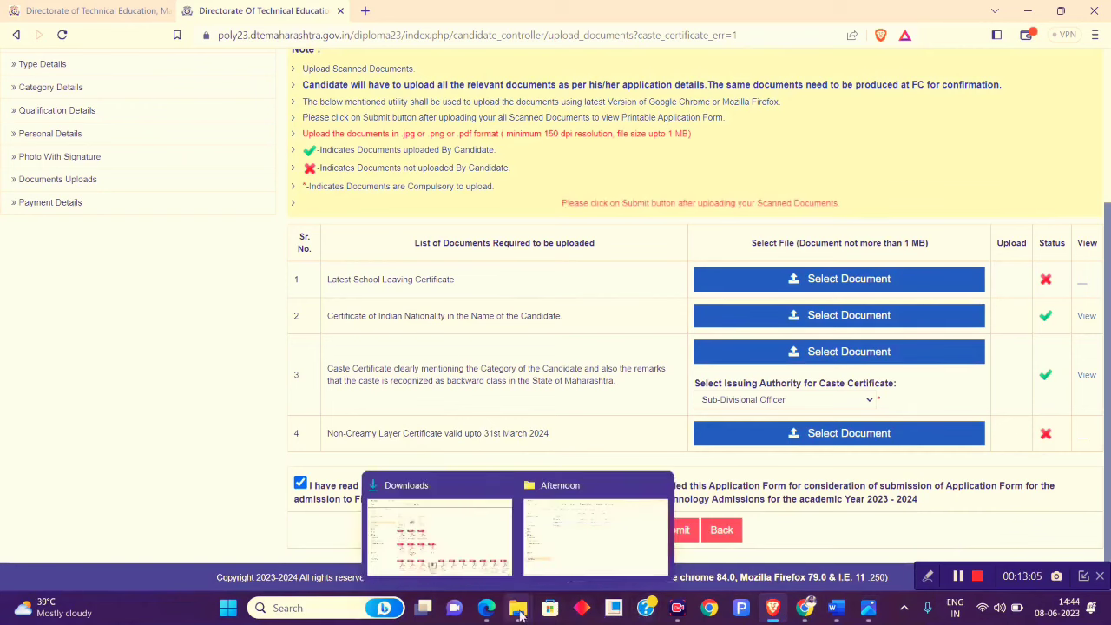
Open NCL Jag.jpg from Downloads to check it is valid until 31-Mar-2026
mouse_move(519, 611)
left_click(476, 548)
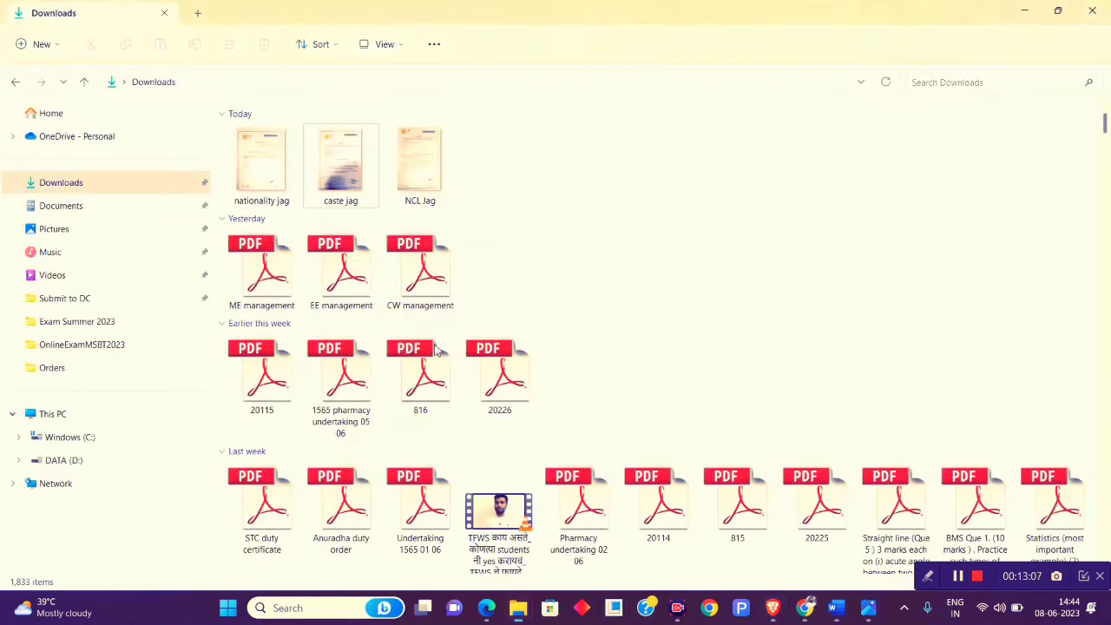
left_click(402, 173)
double_click(402, 174)
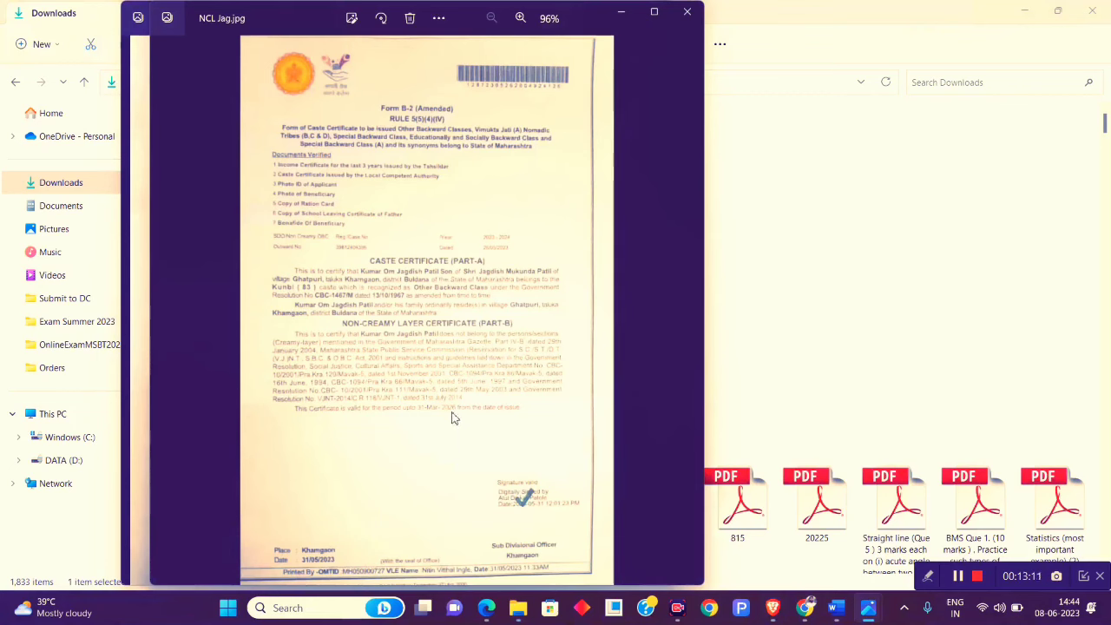
scroll(452, 419, "up", 5)
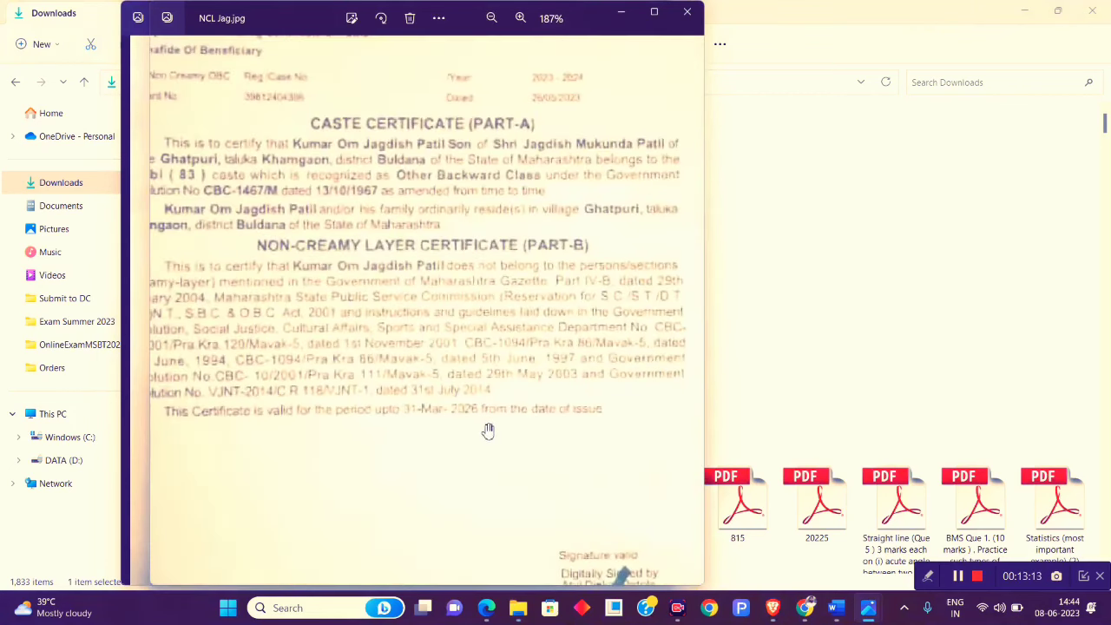
Close the NCL and caste image viewers and return to the portal's Upload Documents page
left_click(685, 16)
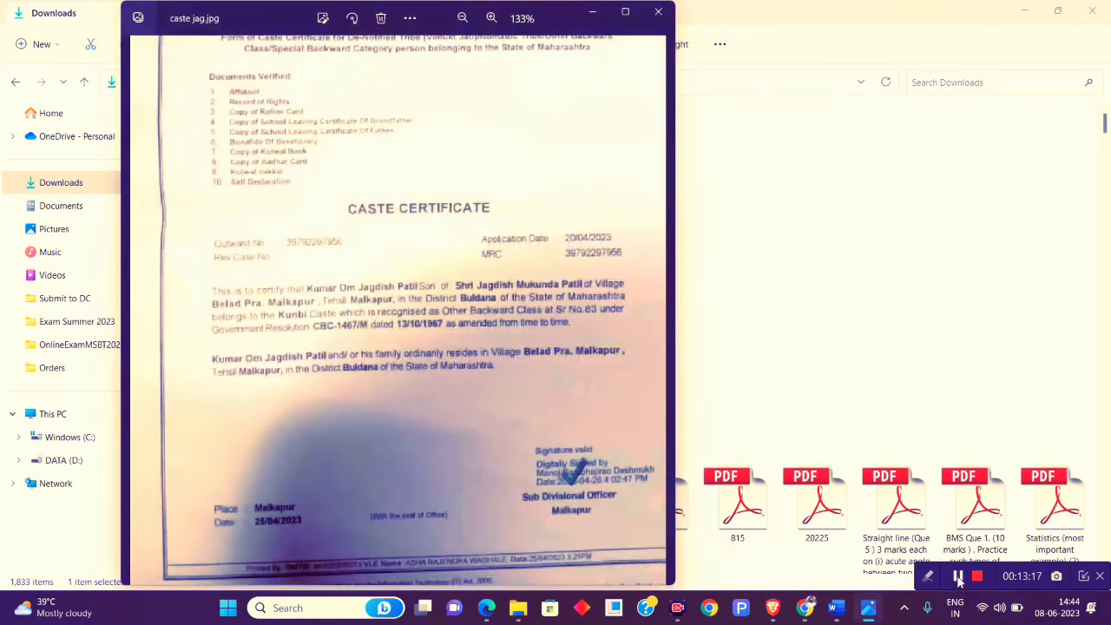
left_click(658, 12)
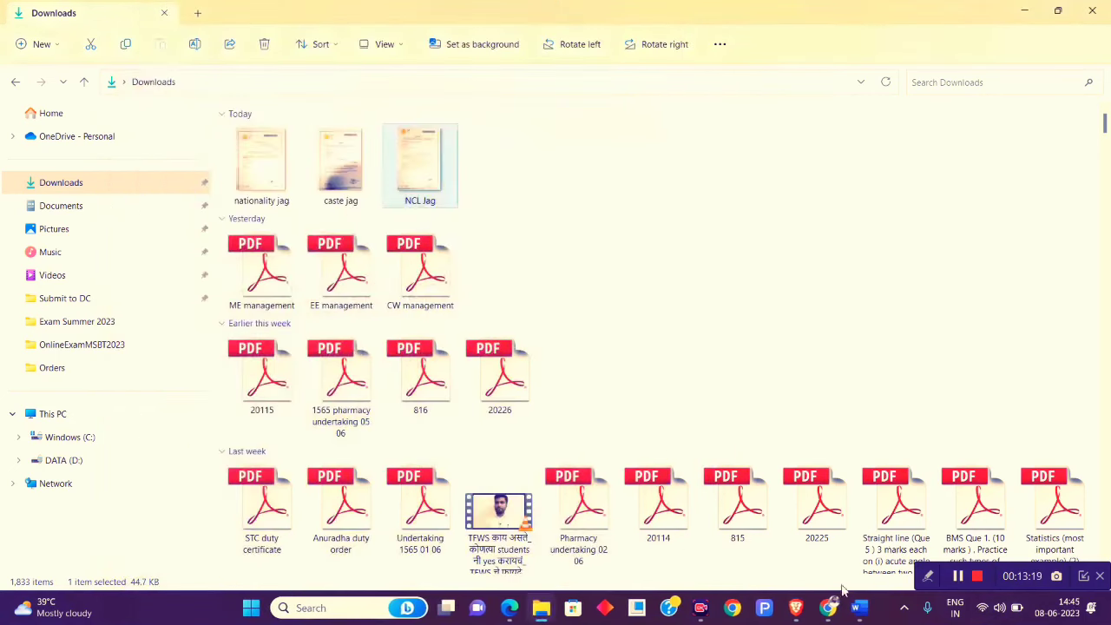
mouse_move(796, 608)
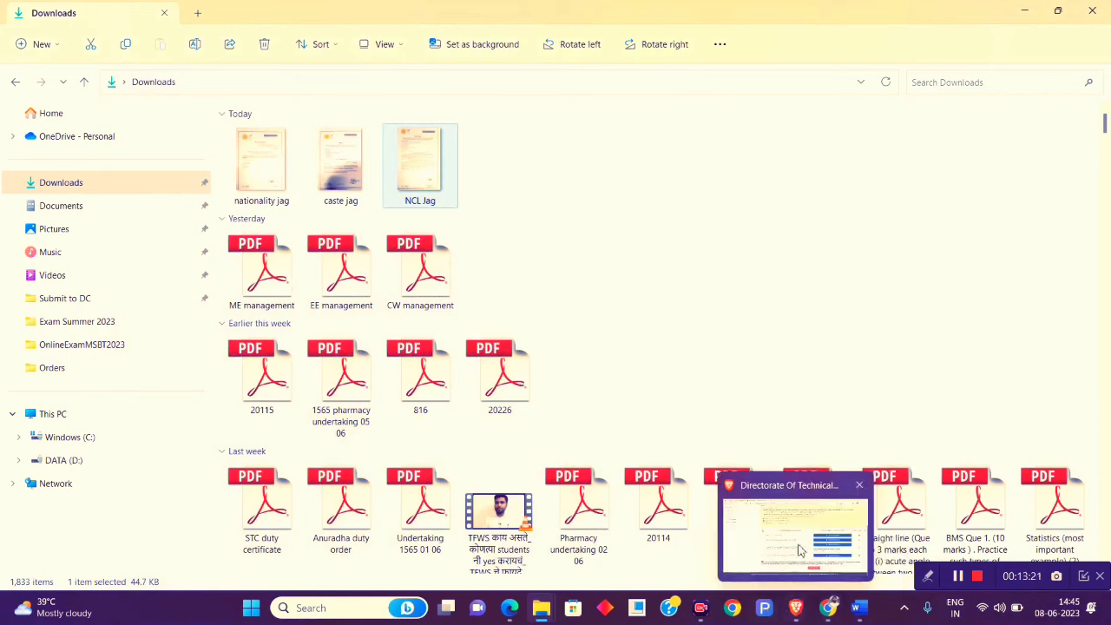
left_click(801, 550)
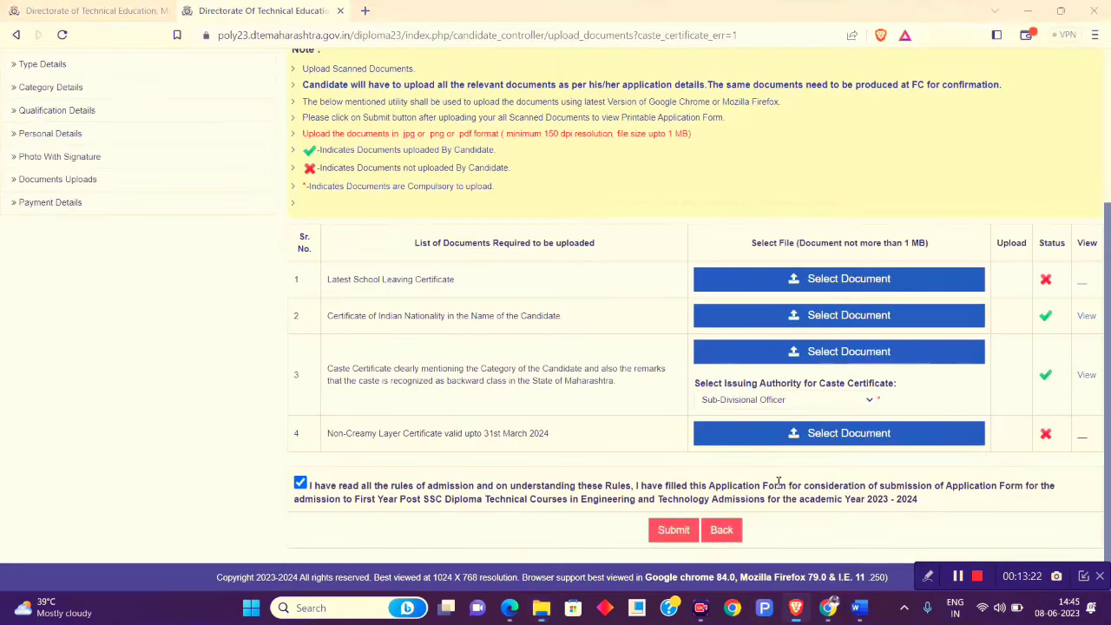
Upload 'NCL Jag' as the Non-Creamy Layer Certificate, cropped to the whole certificate, and close the dialog
left_click(814, 437)
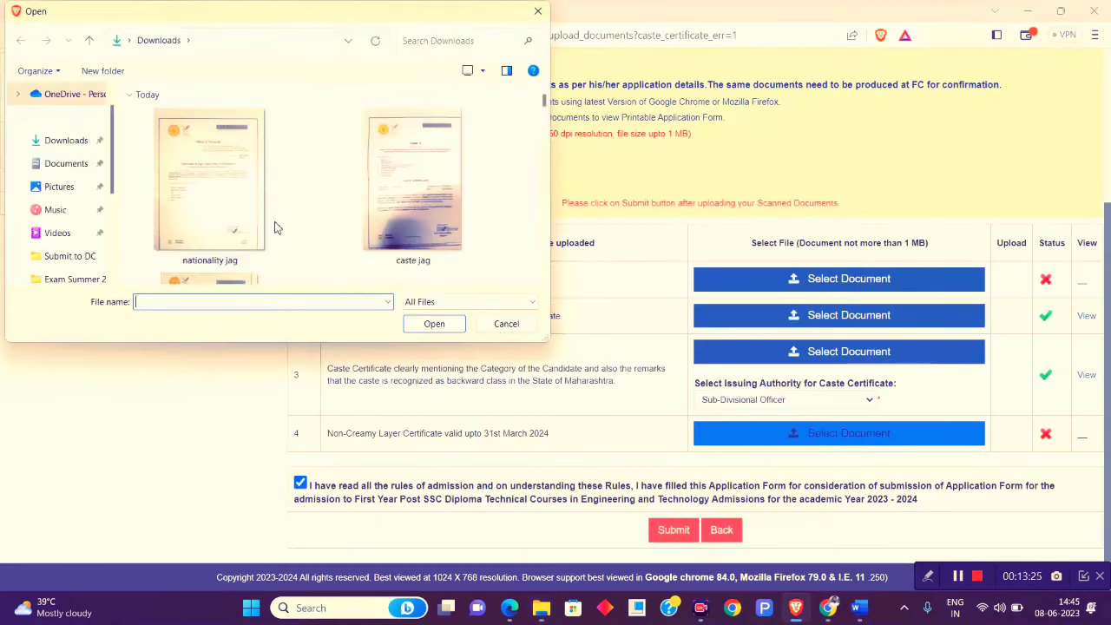
scroll(275, 227, "down", 2)
left_click(236, 182)
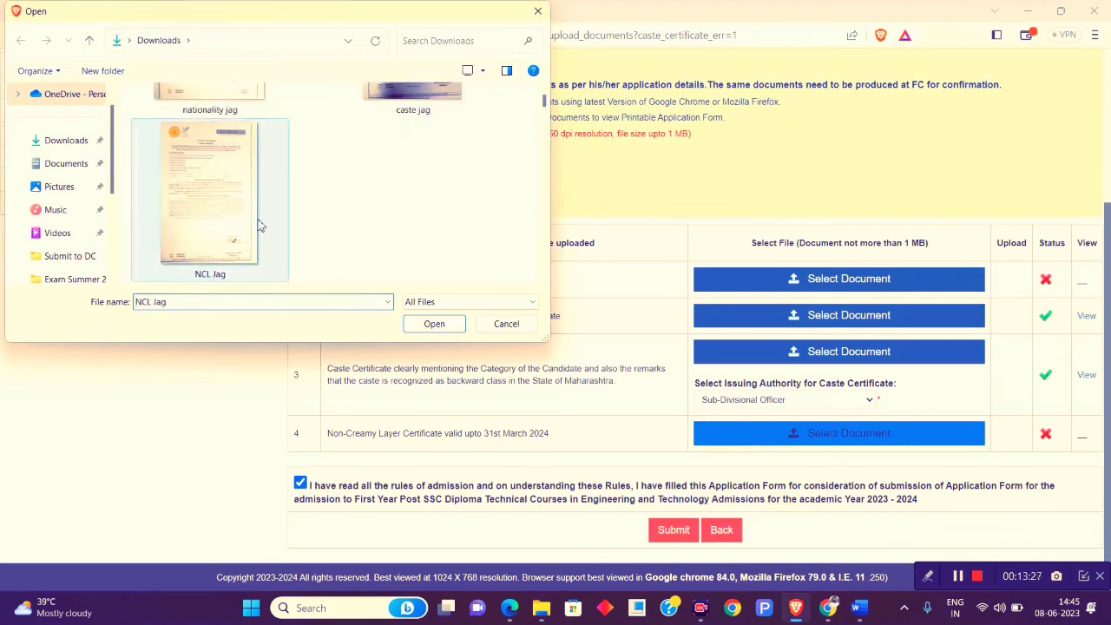
left_click(430, 327)
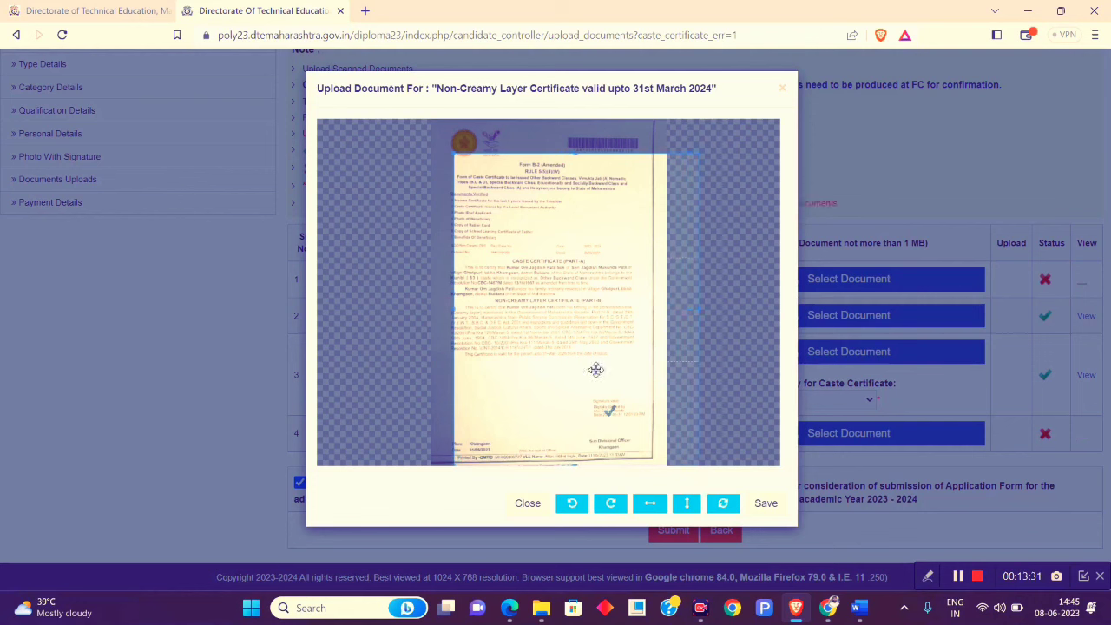
left_click_drag(569, 353, 535, 292)
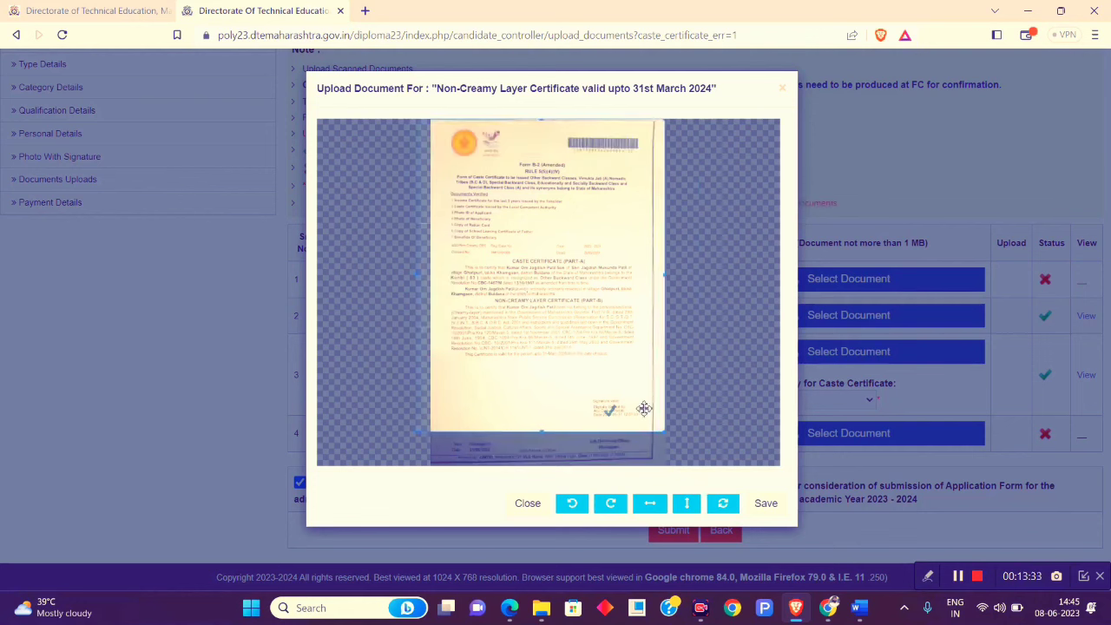
left_click_drag(539, 434, 548, 486)
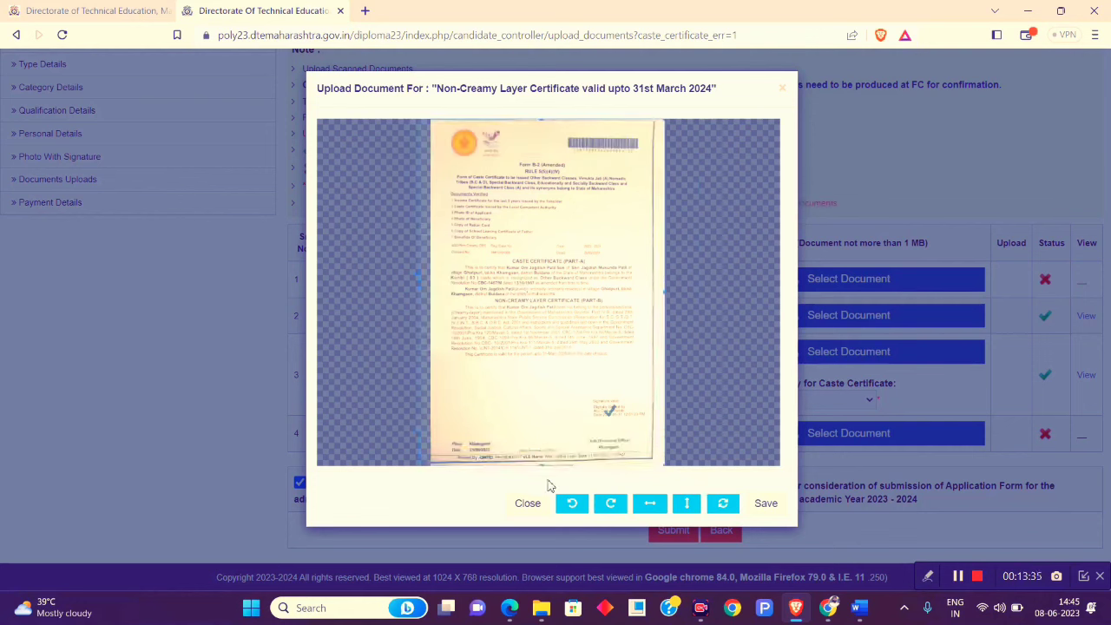
mouse_move(666, 293)
left_mouse_down()
mouse_move(685, 303)
mouse_move(670, 302)
left_mouse_up()
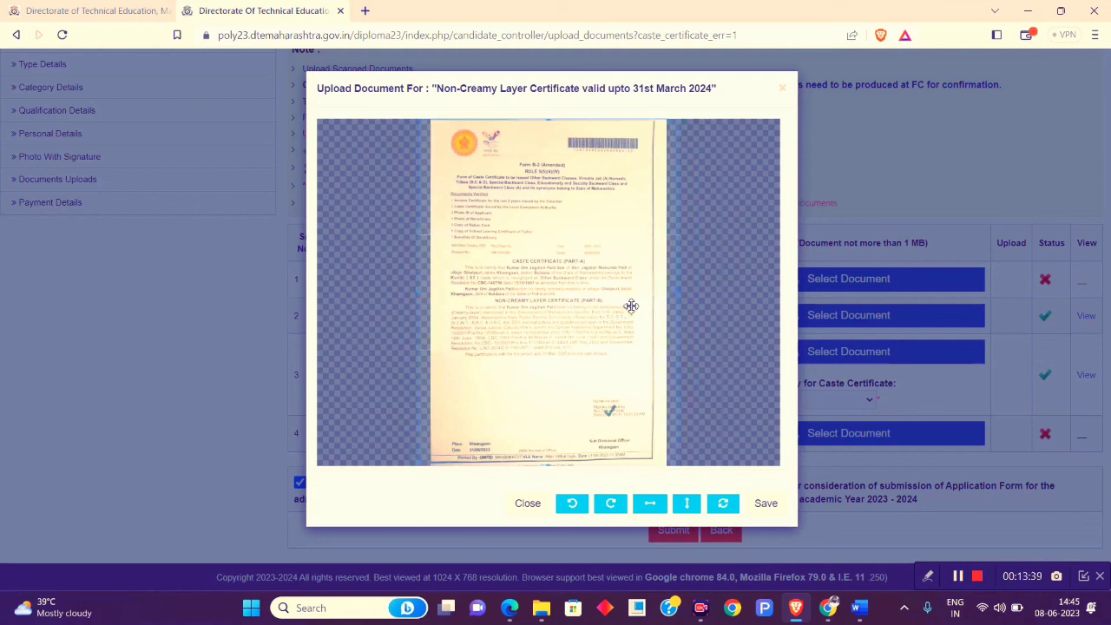
left_click(768, 504)
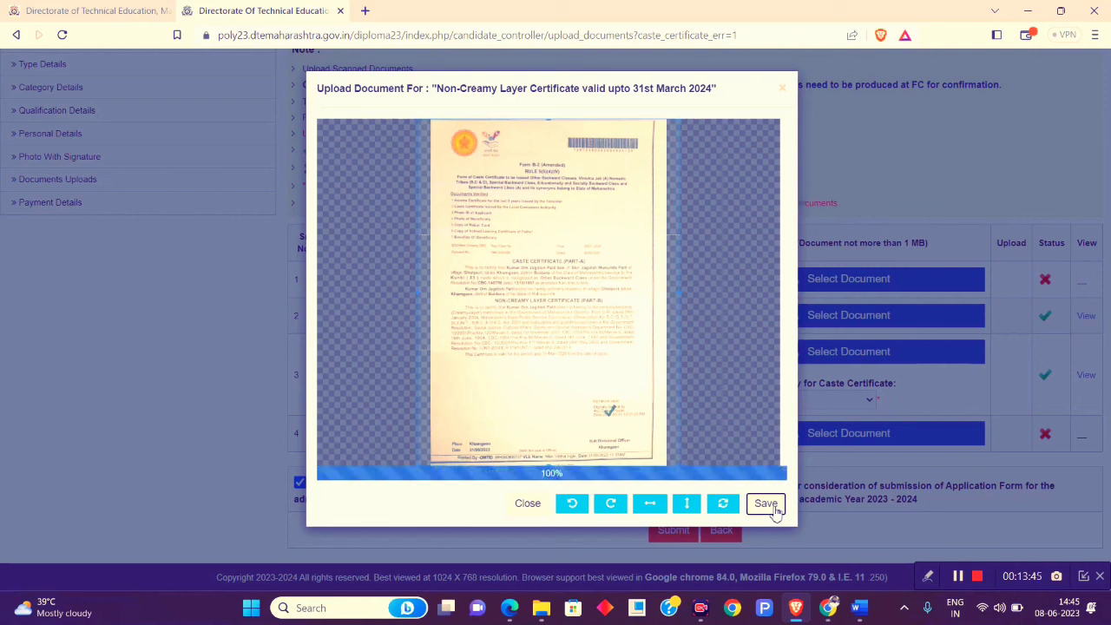
left_click(527, 503)
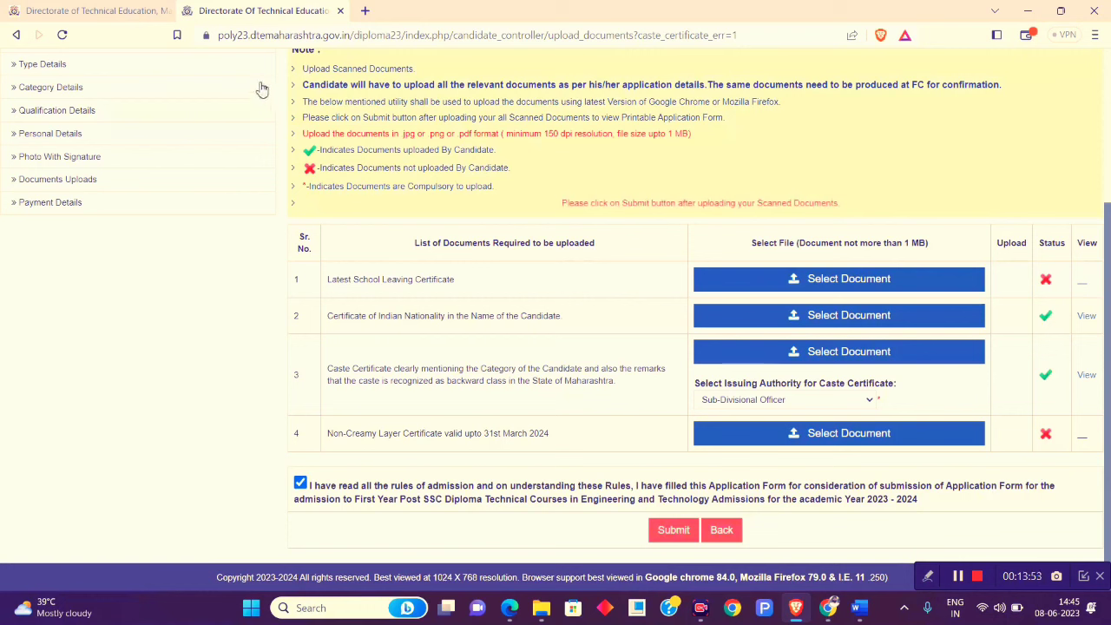
Reload the page and view the uploaded nationality, caste and non-creamy layer certificates in turn
left_click(61, 35)
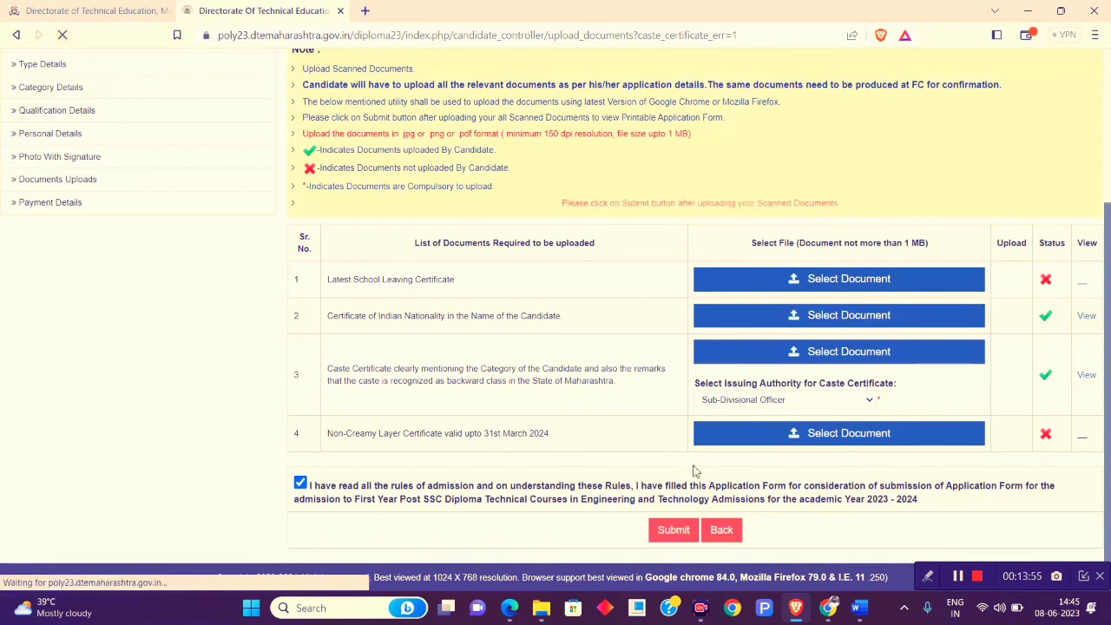
left_click(1087, 316)
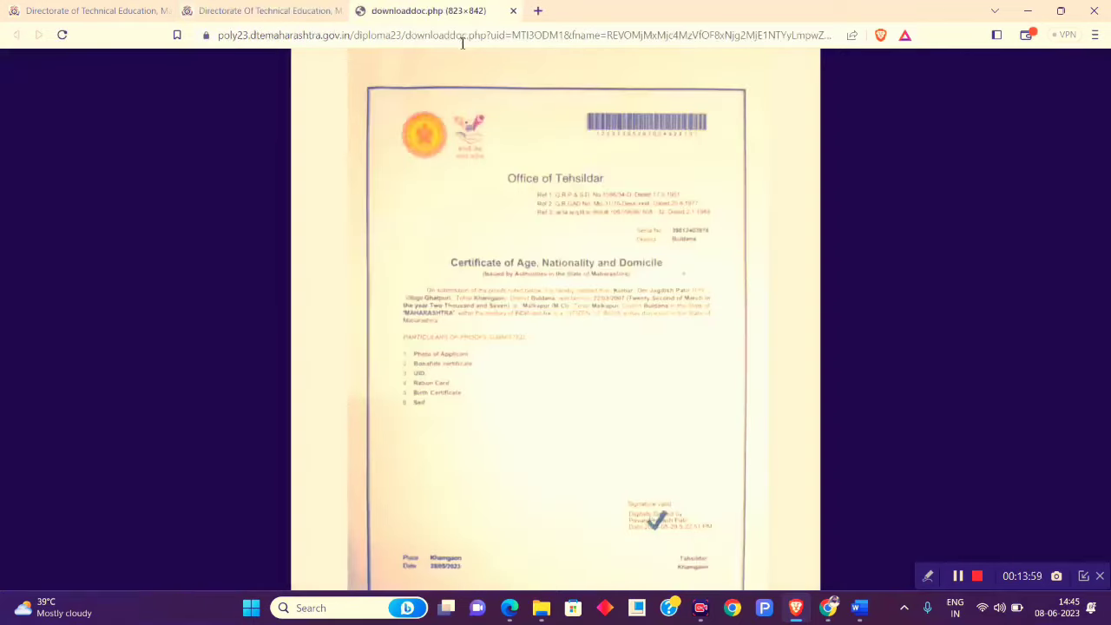
left_click(287, 12)
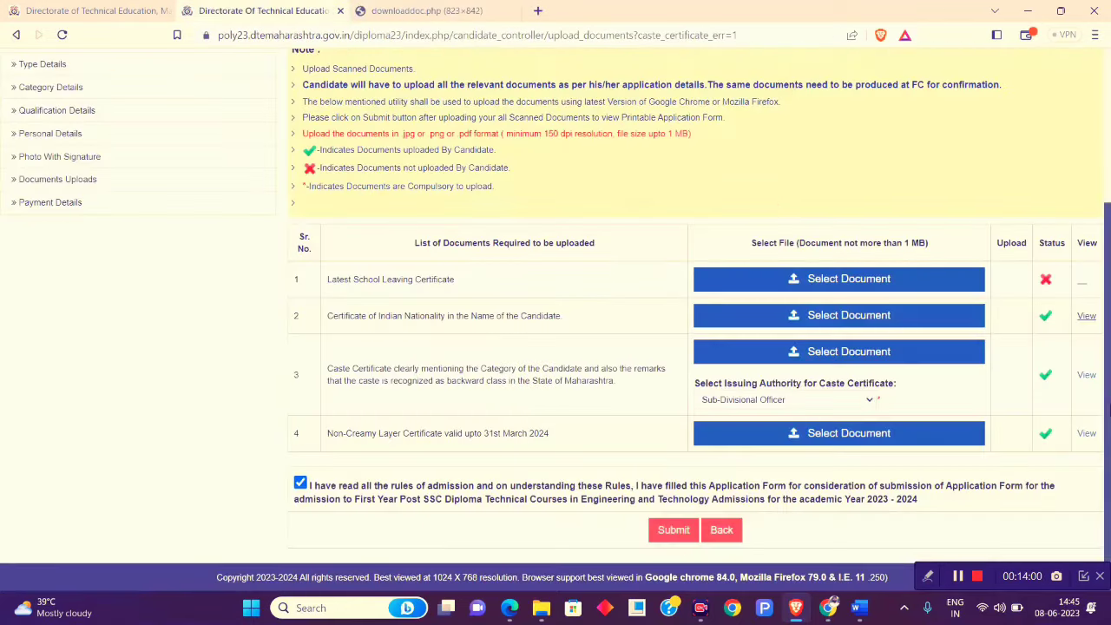
left_click(1086, 375)
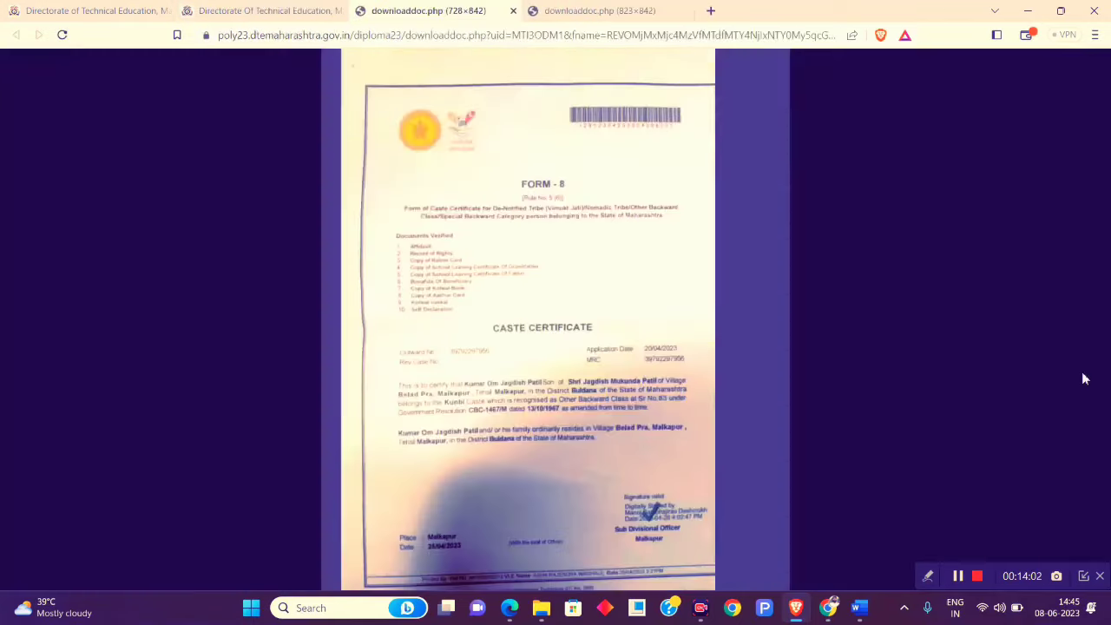
left_click(265, 12)
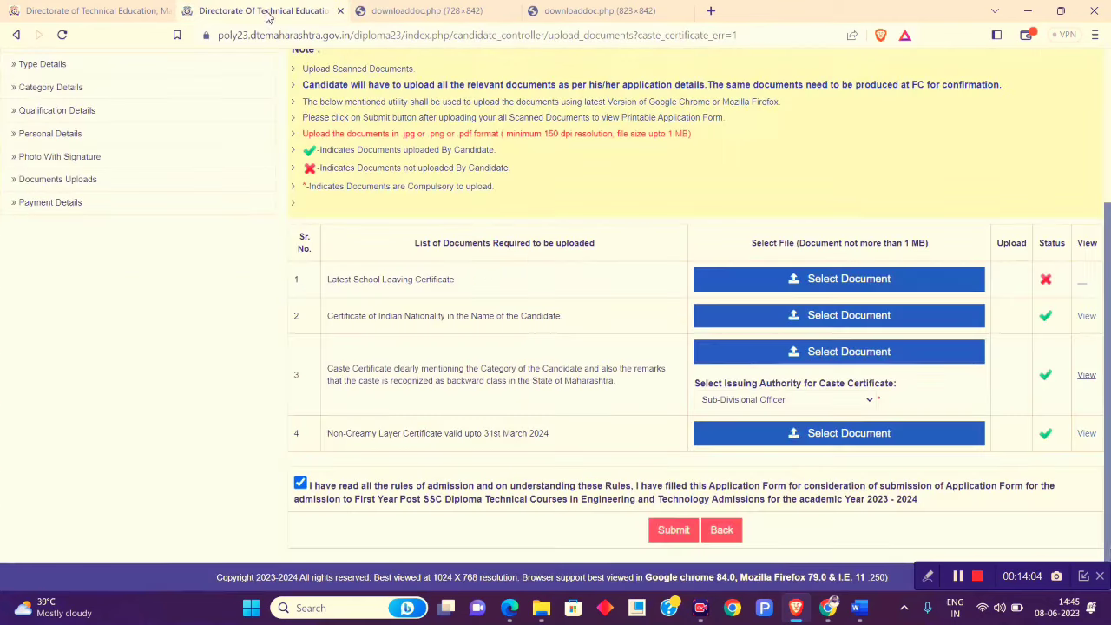
left_click(1086, 433)
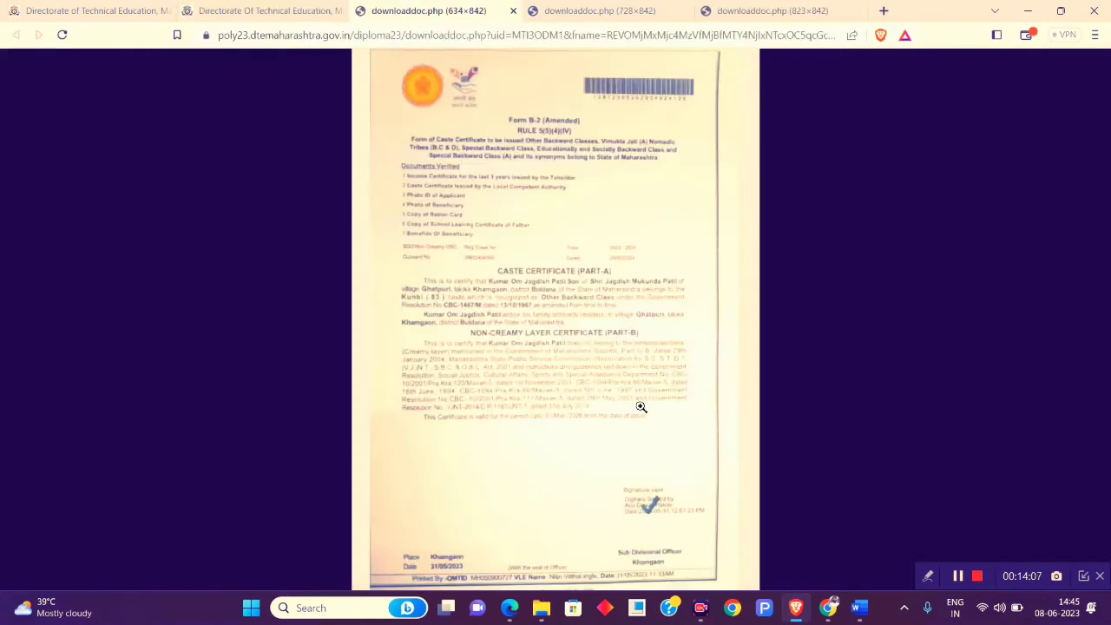
left_click(283, 12)
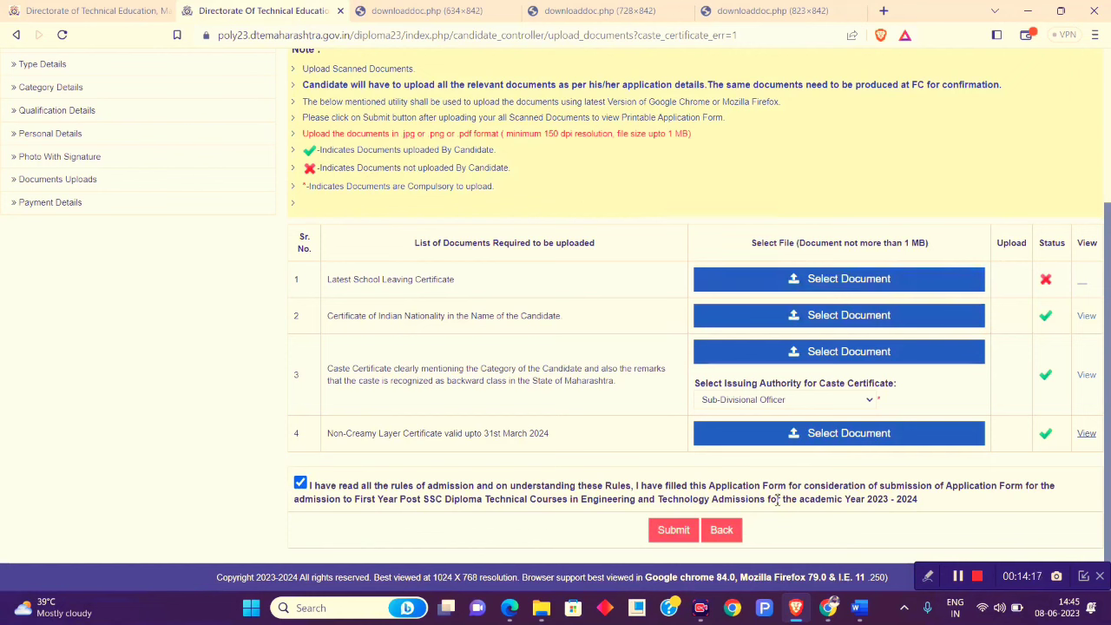
Submit the uploaded documents, confirm the details, and start paying the ₹300 registration fee
left_click(686, 530)
left_click(626, 116)
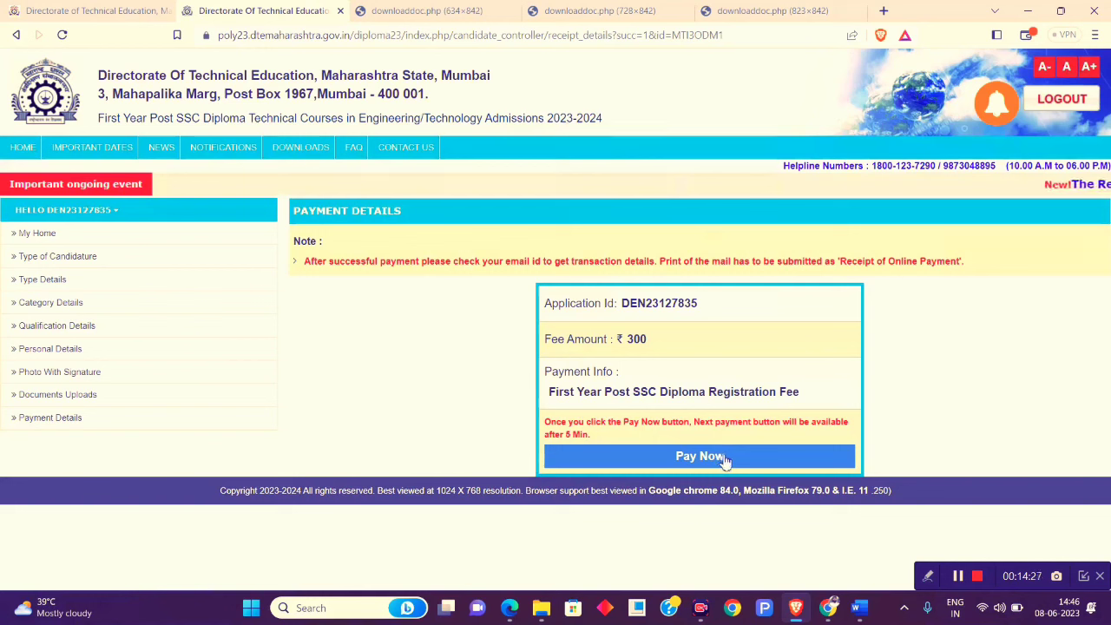
left_click(725, 458)
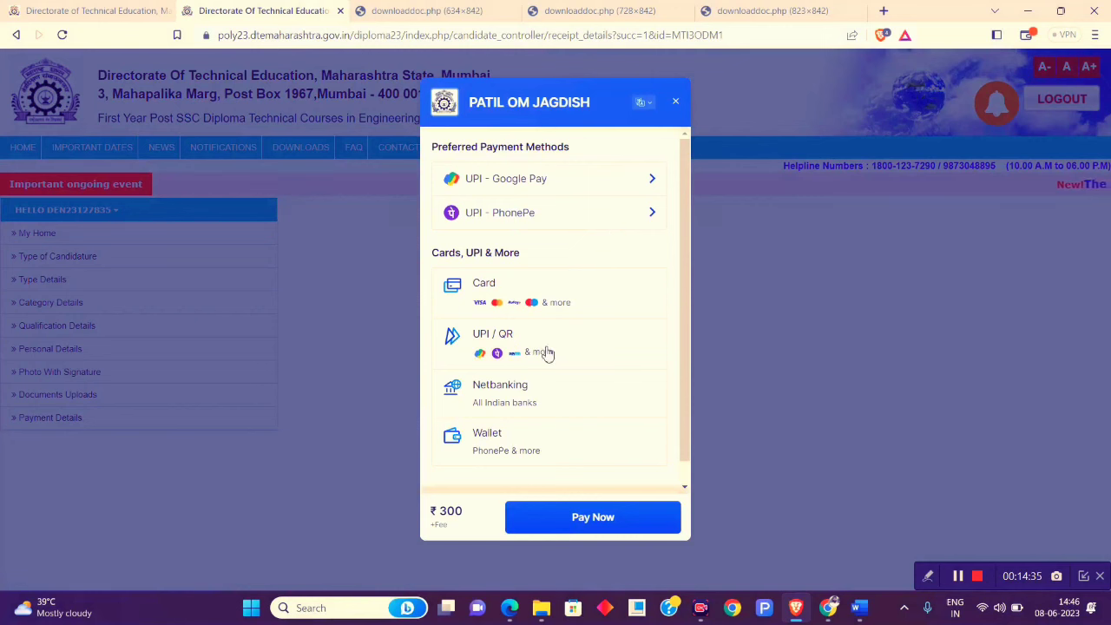
Pay by UPI QR code, accepting the ₹305.90 total to generate the QR
scroll(549, 358, "down", 1)
scroll(549, 358, "up", 1)
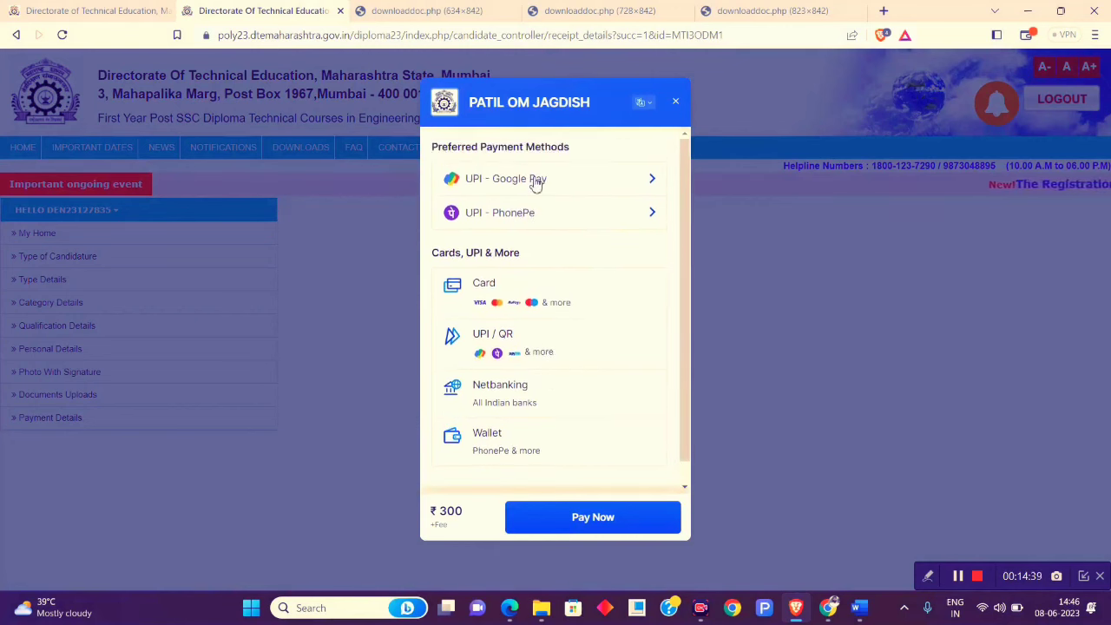
left_click(655, 215)
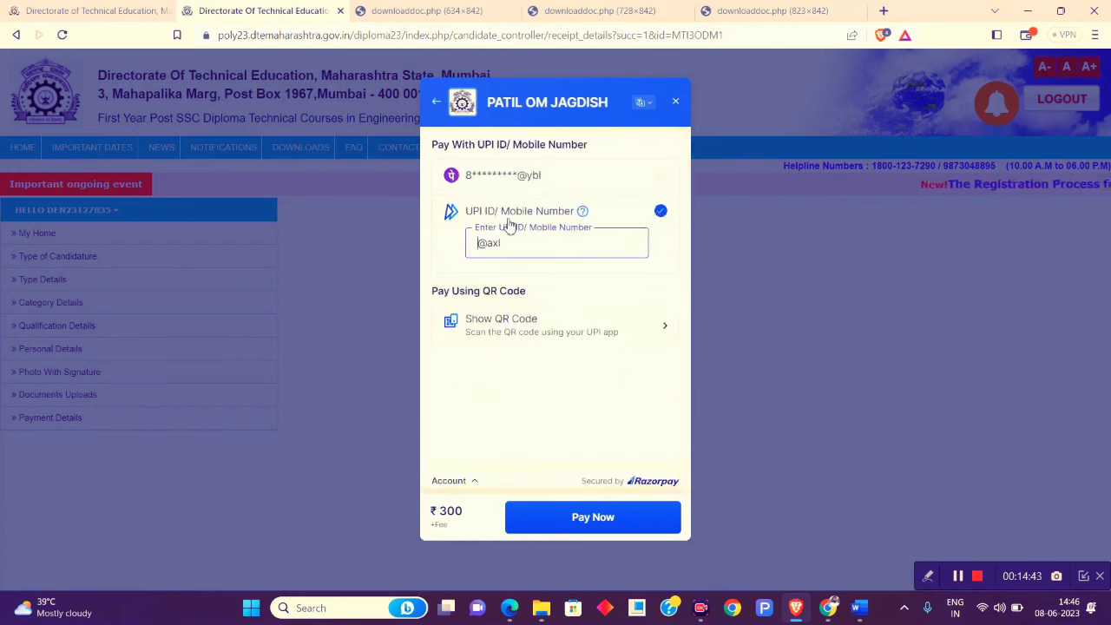
left_click(572, 331)
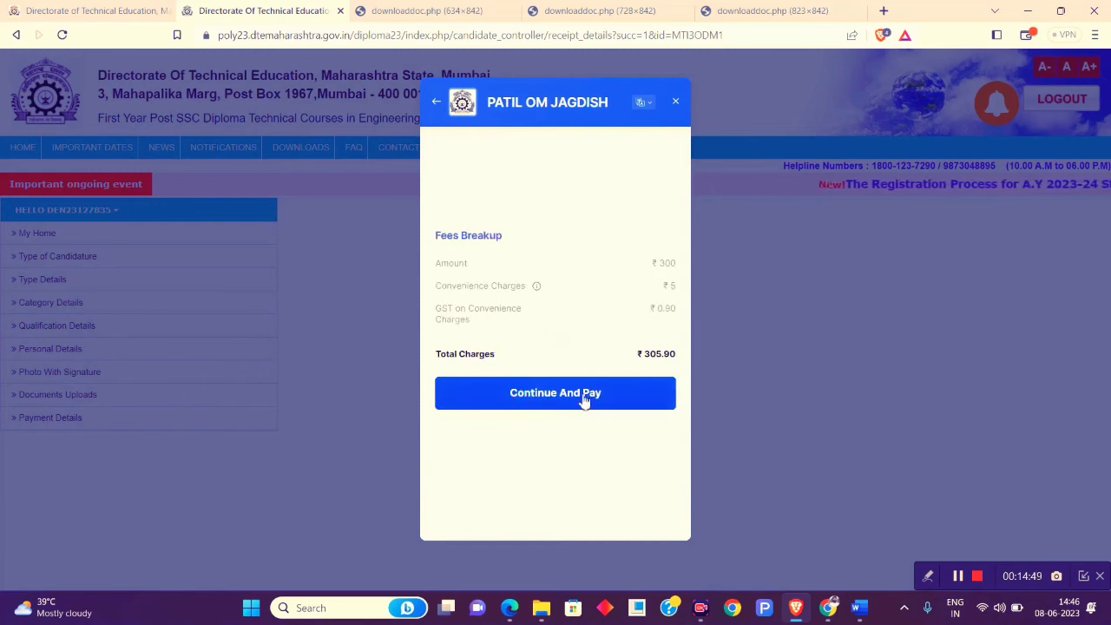
left_click(585, 401)
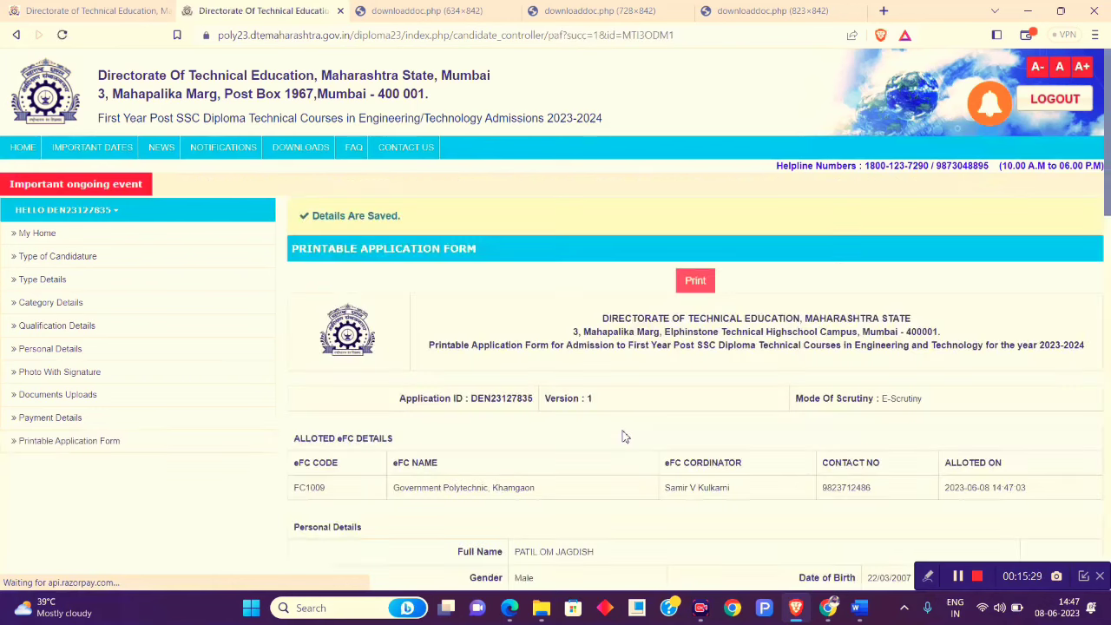
Review the Printable Application Form down to its ₹300 payment details, then start printing it
scroll(718, 376, "down", 2)
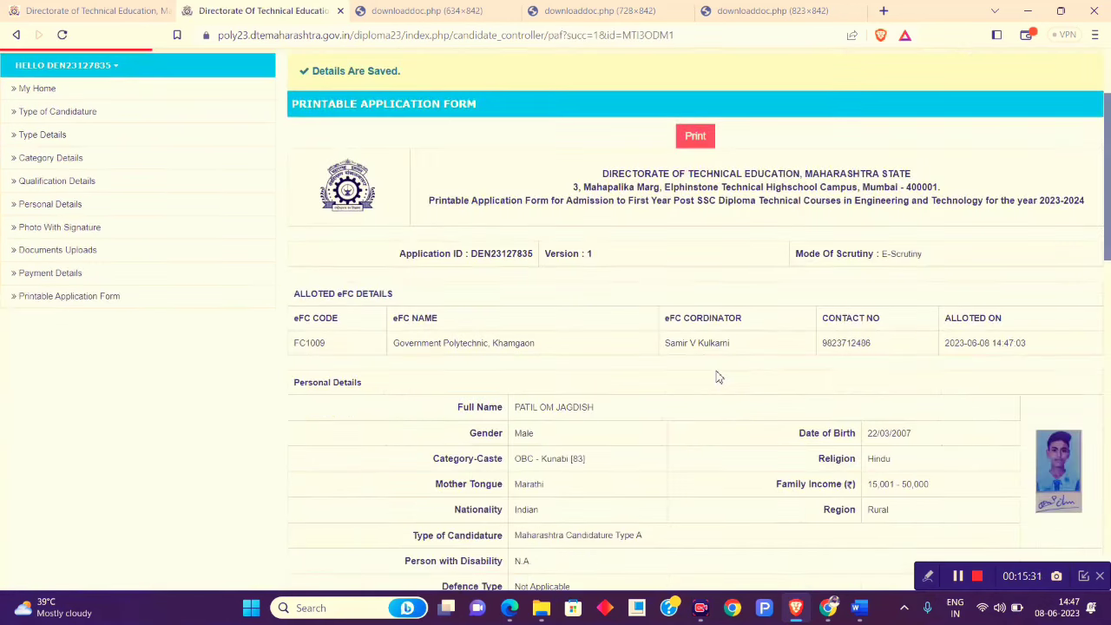
scroll(717, 377, "down", 2)
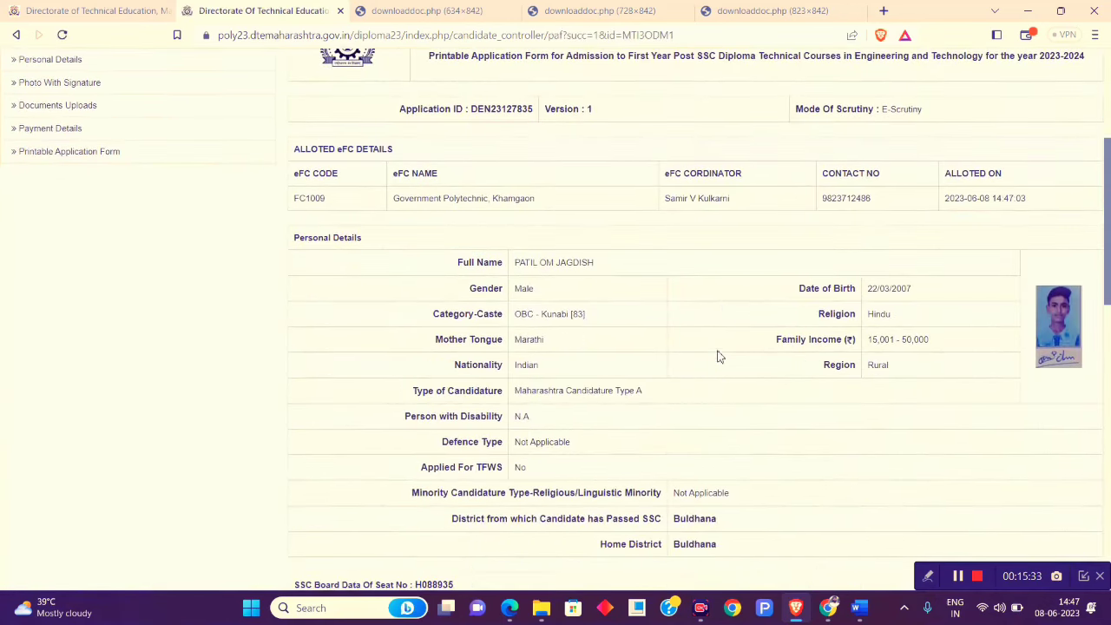
scroll(717, 356, "down", 5)
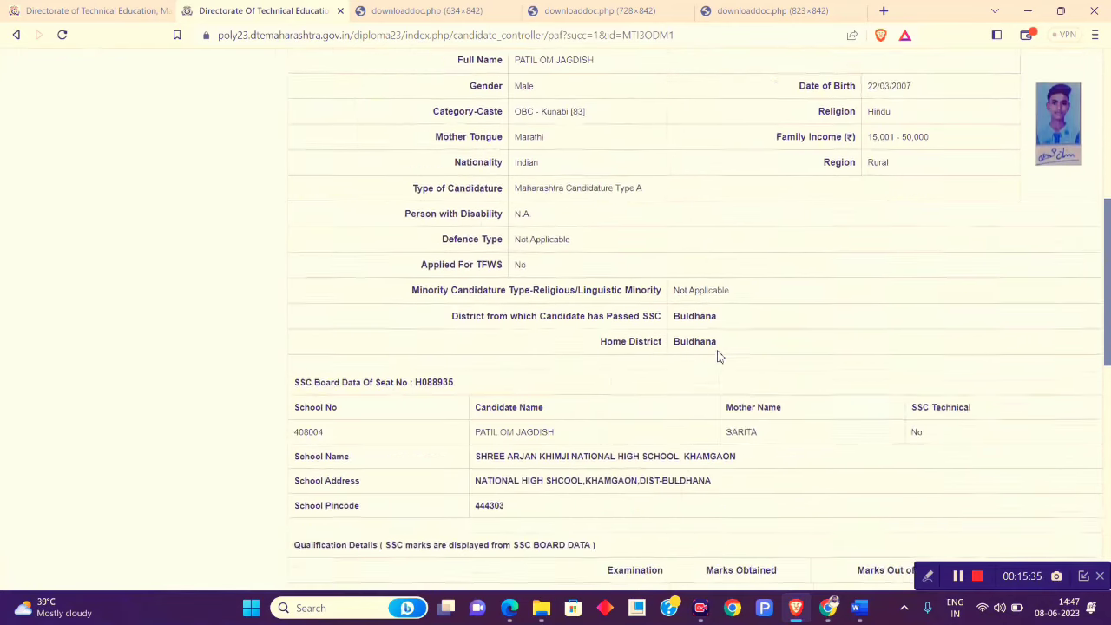
scroll(717, 356, "down", 8)
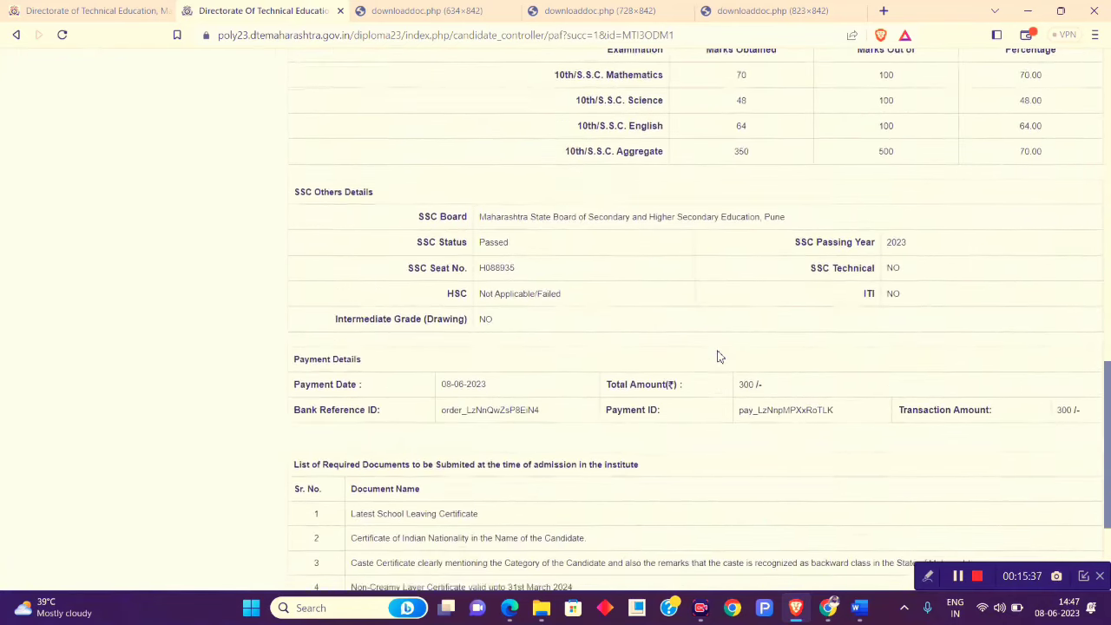
scroll(717, 356, "up", 15)
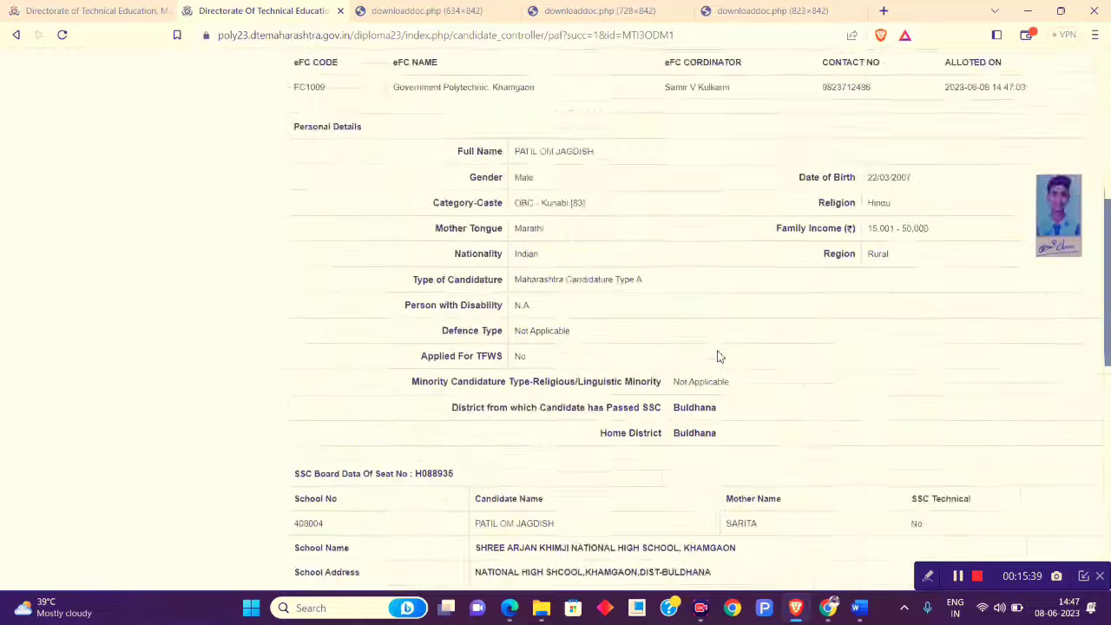
left_click(692, 281)
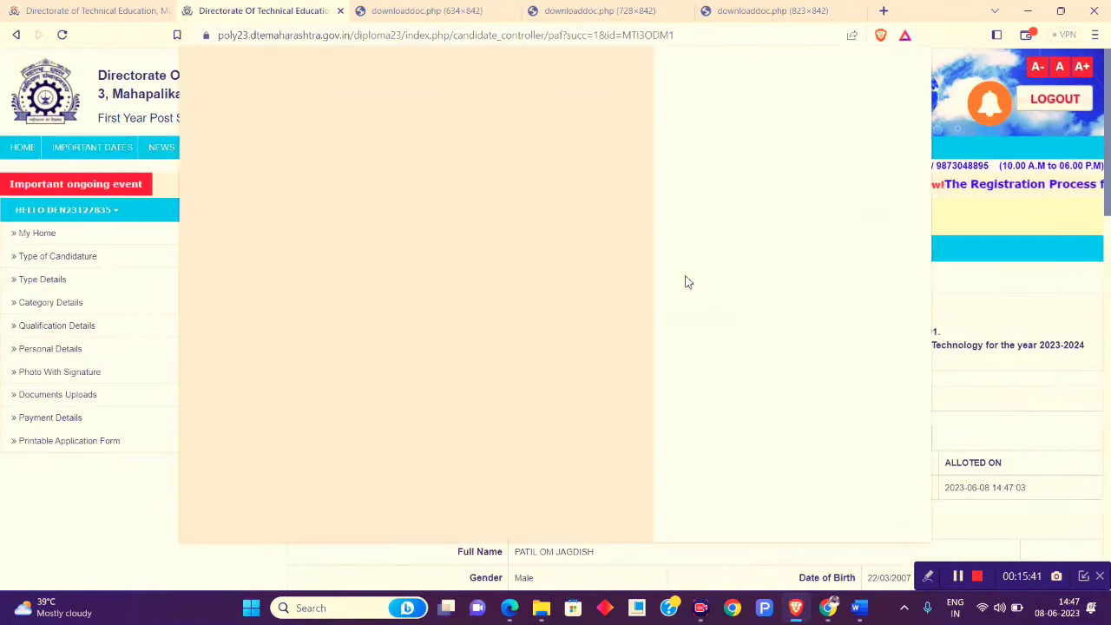
Review the printable form's print preview and choose to save it as a PDF
scroll(509, 275, "down", 5)
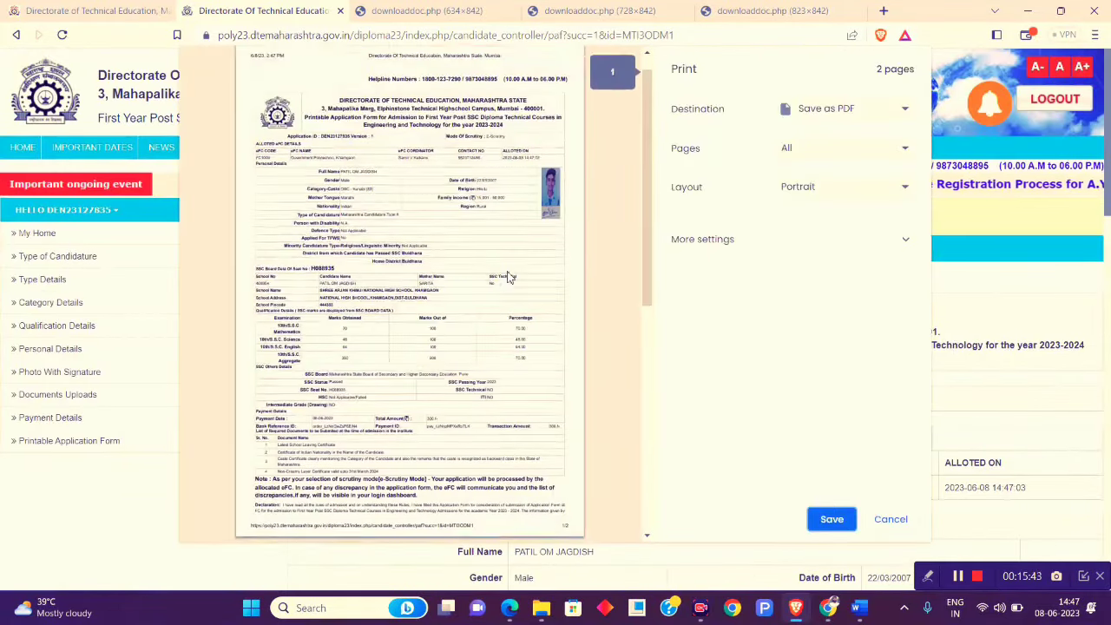
scroll(508, 275, "up", 5)
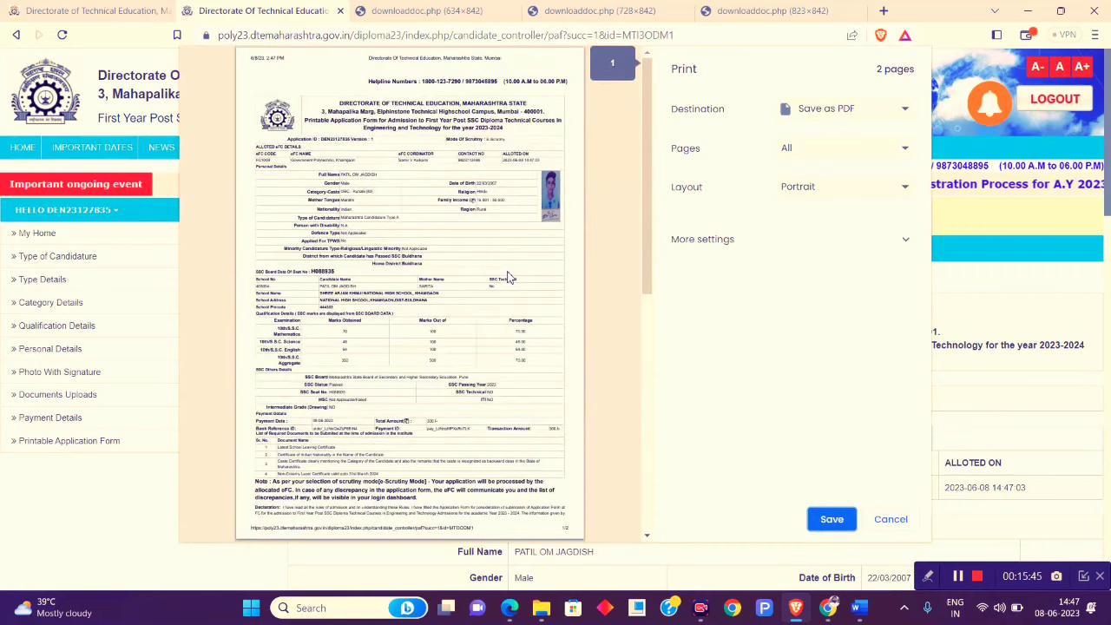
scroll(510, 277, "down", 3)
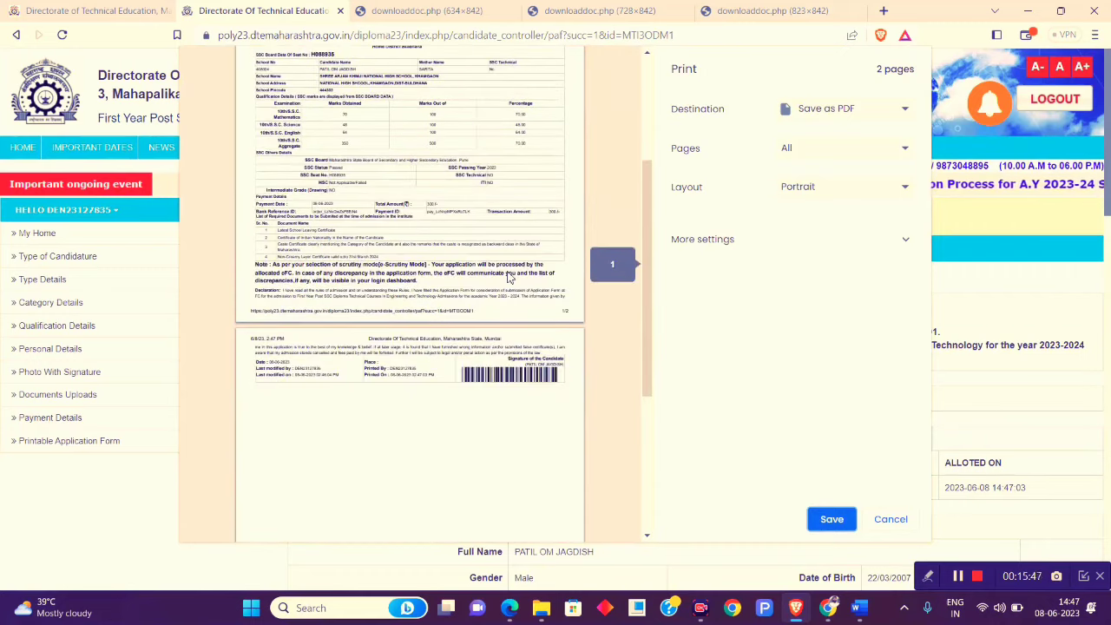
scroll(510, 276, "up", 3)
left_click(832, 520)
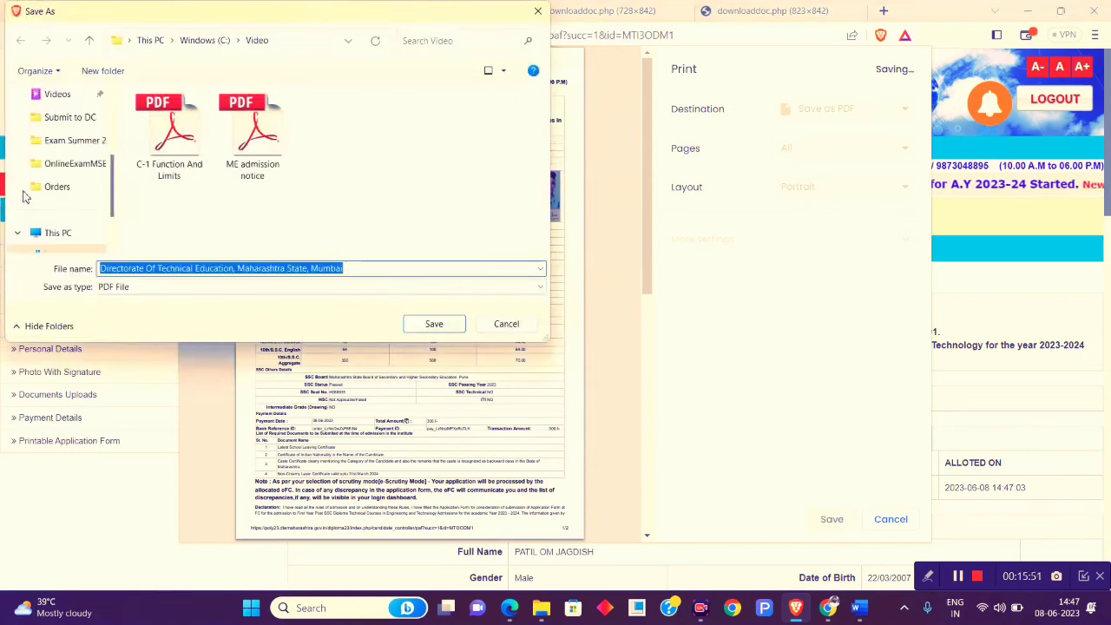
Save the PDF into Downloads under a new application file name based on the candidate's name
scroll(62, 117, "up", 2)
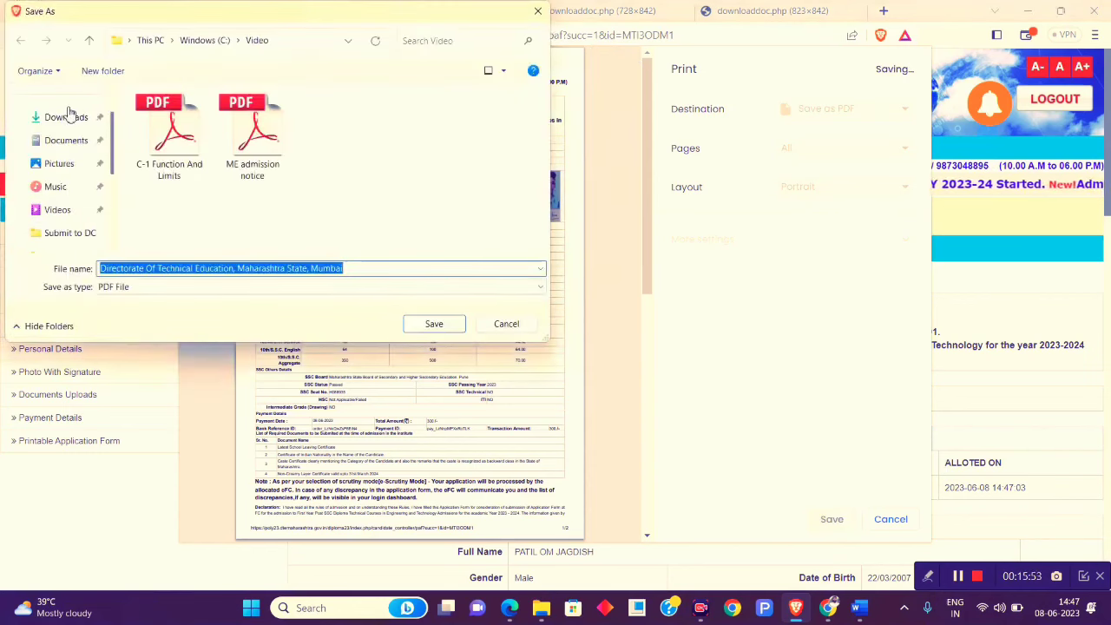
left_click(70, 116)
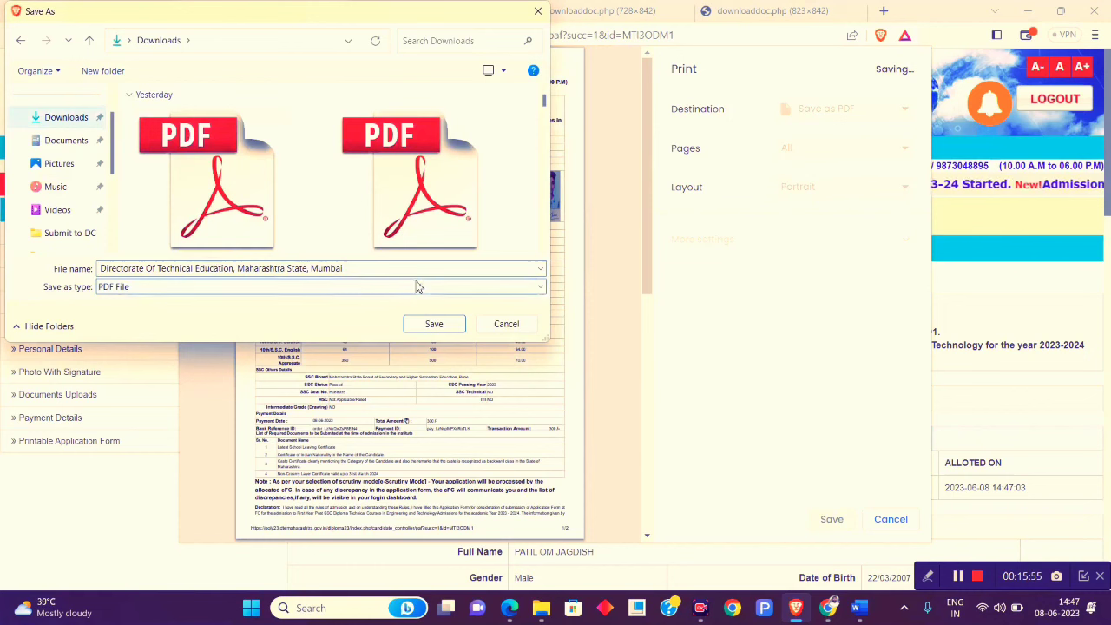
left_click(385, 272)
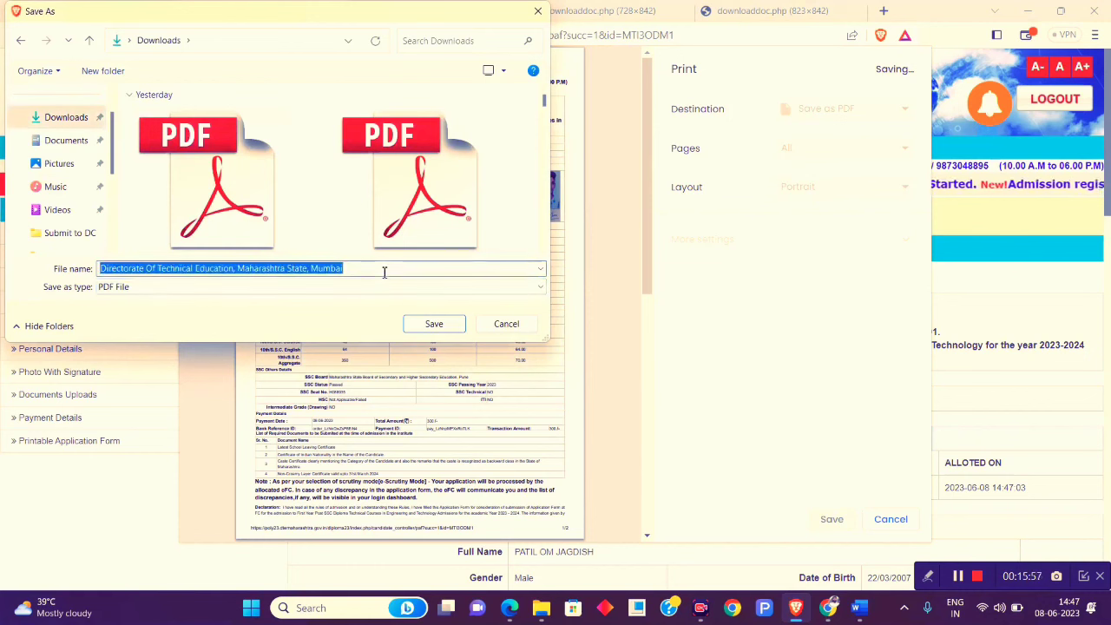
type("Jagd")
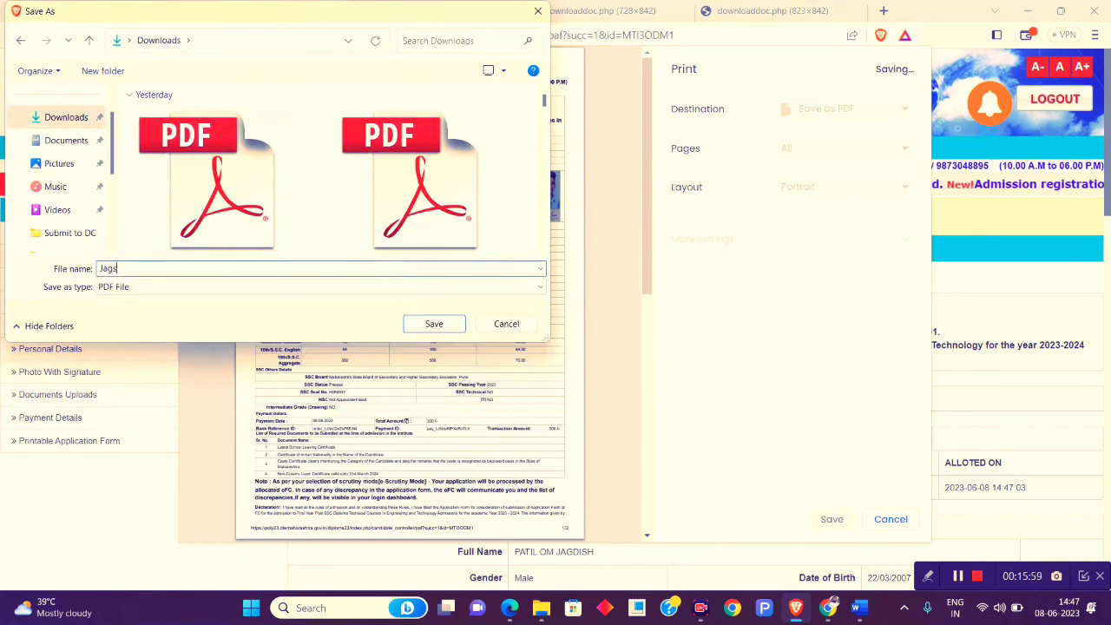
type("ish")
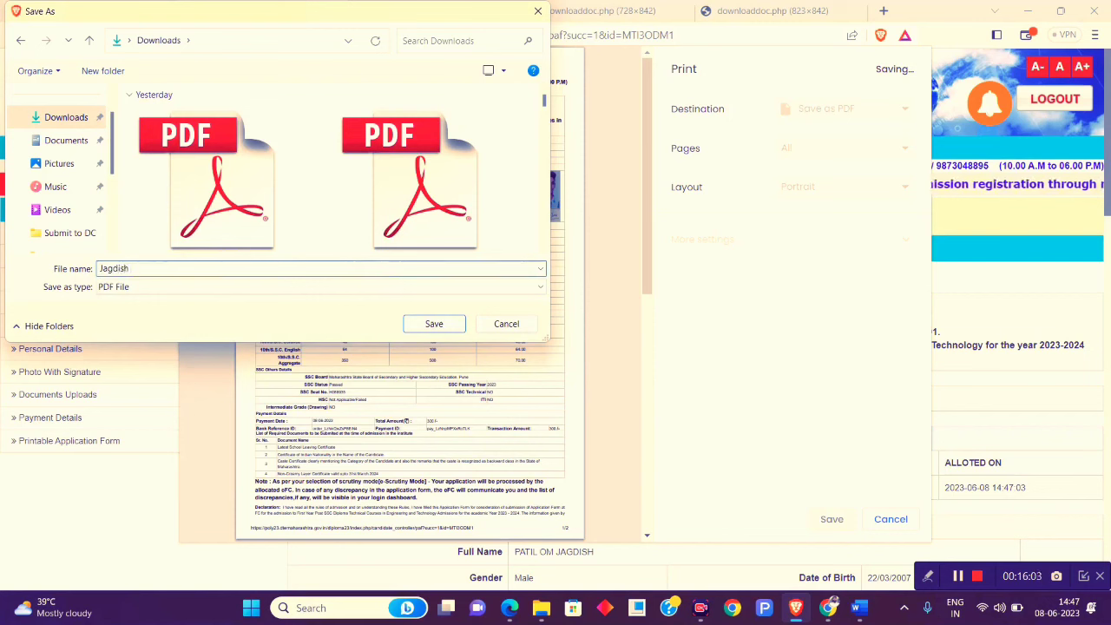
type(" appli")
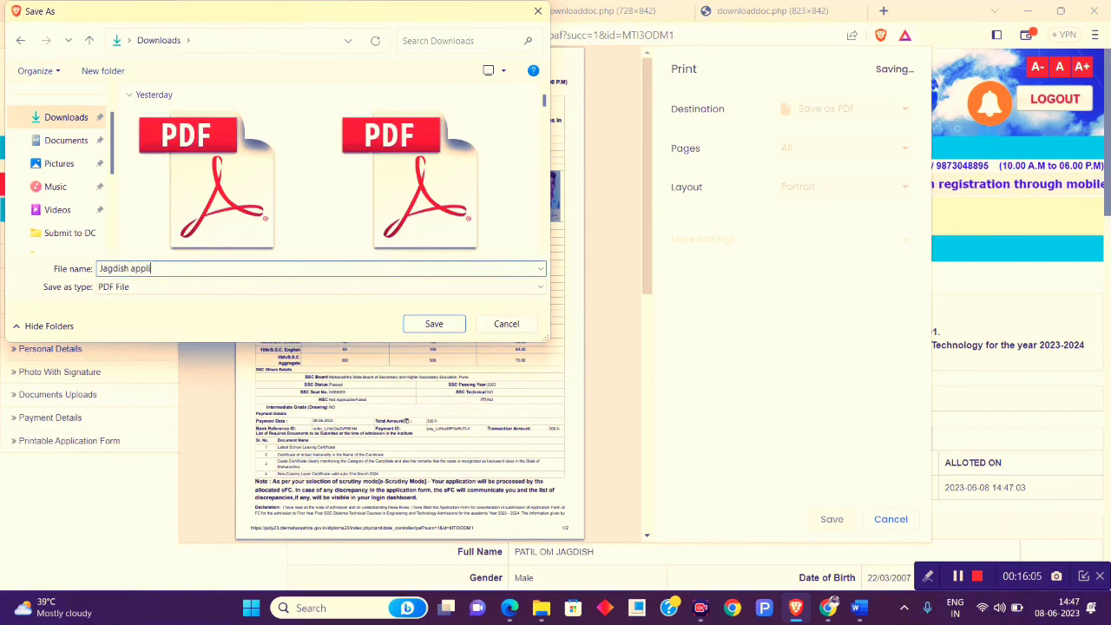
type("cation form")
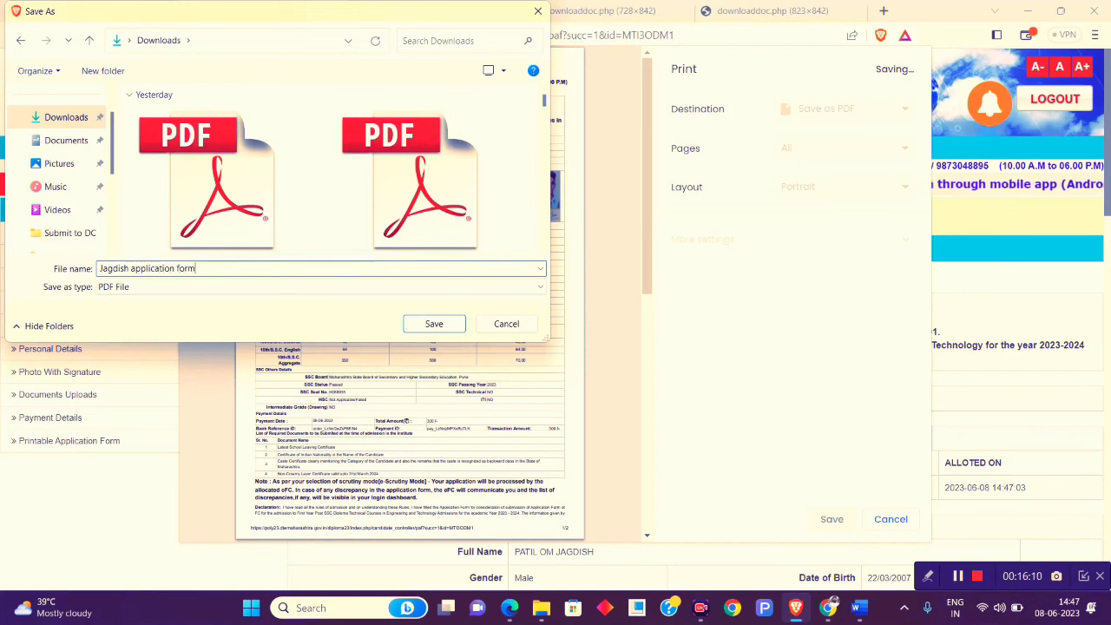
key("Return")
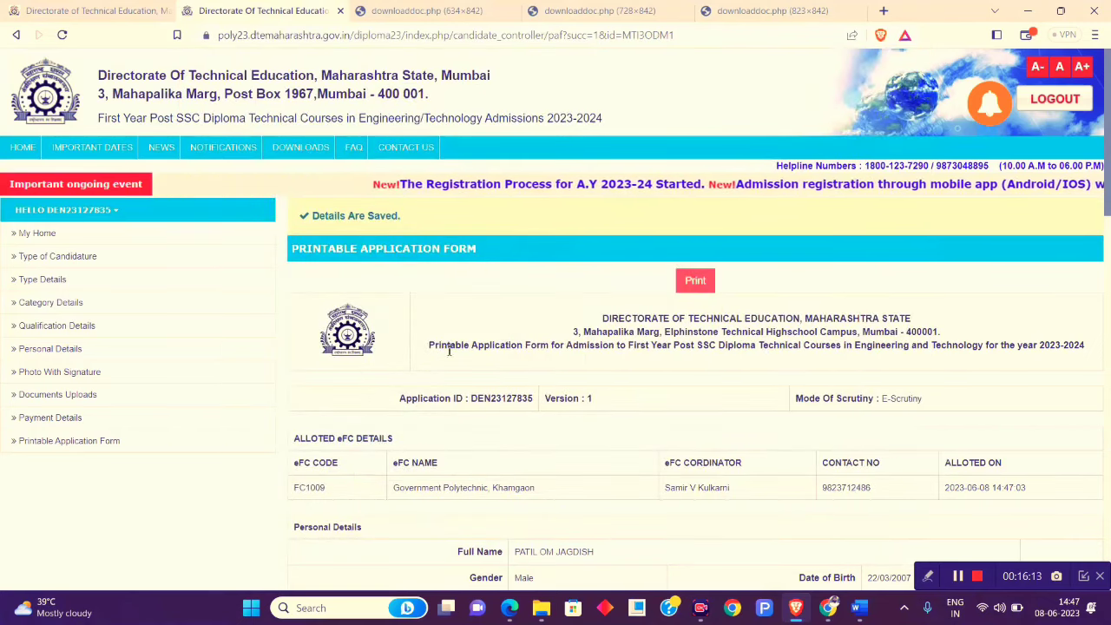
Return from the Printable Application Form page to the candidate's My Home page
scroll(598, 367, "down", 7)
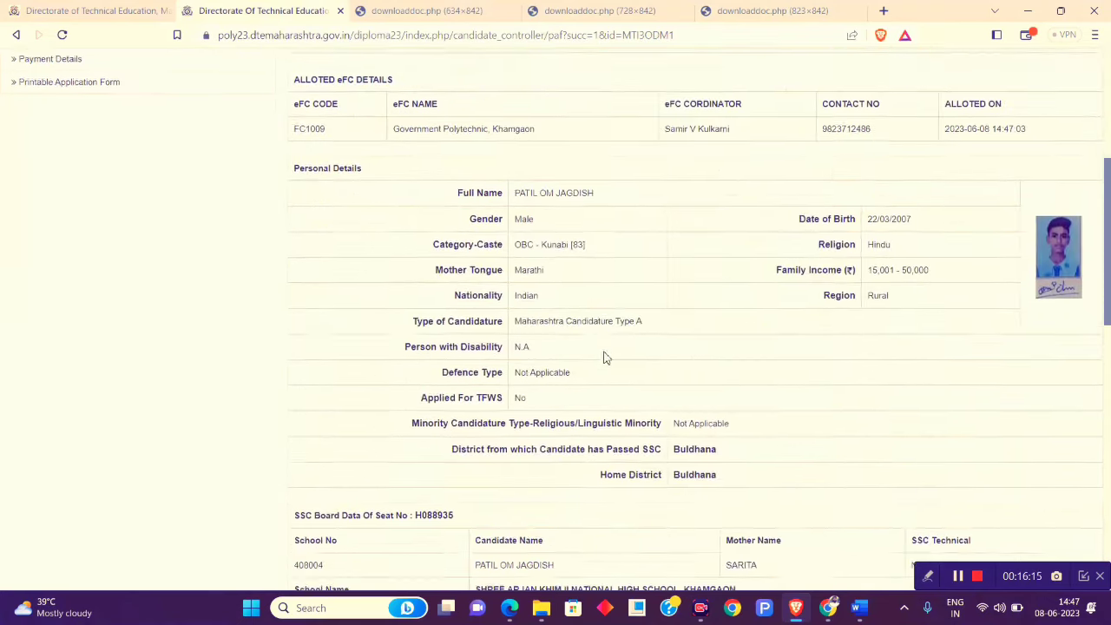
scroll(610, 346, "down", 5)
scroll(603, 317, "up", 12)
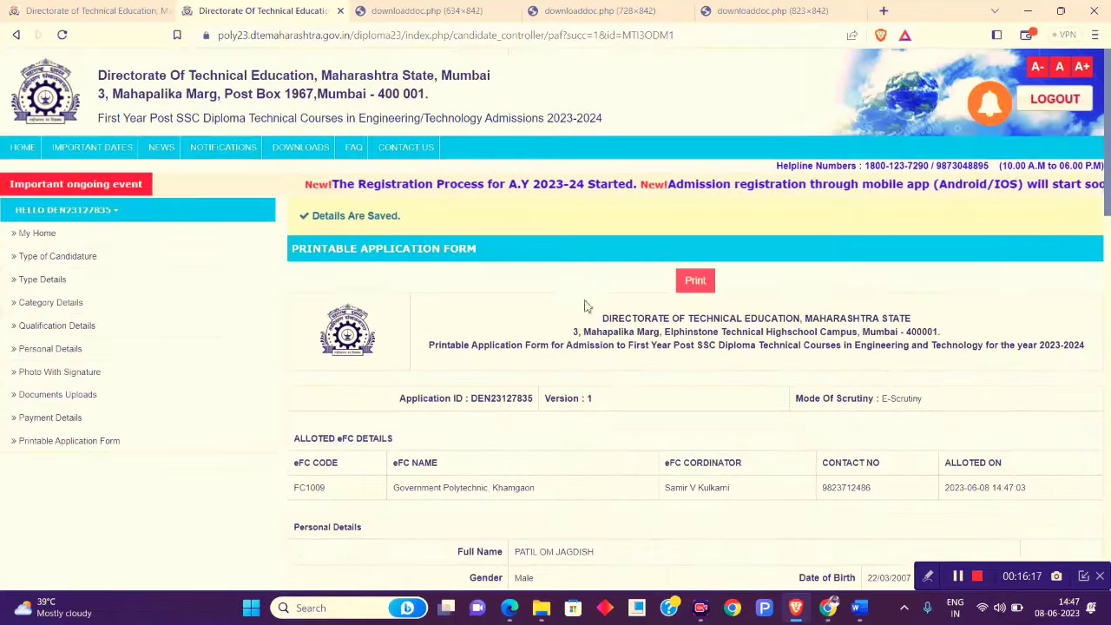
left_click(91, 235)
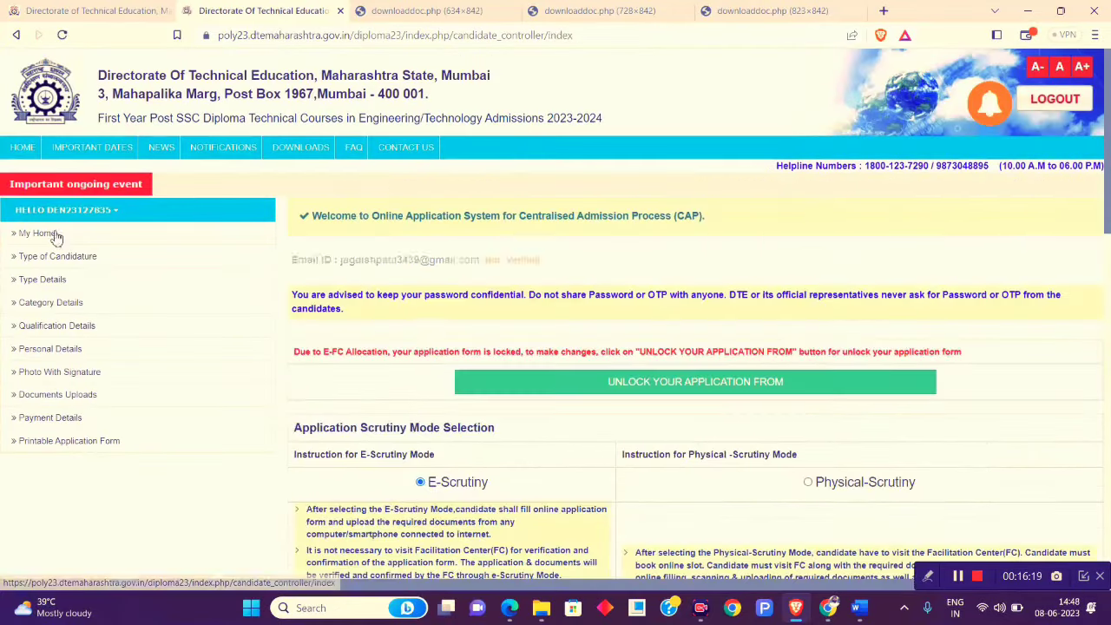
Select the allotted facilitation centre's name and contact number from the home page details
scroll(685, 295, "down", 10)
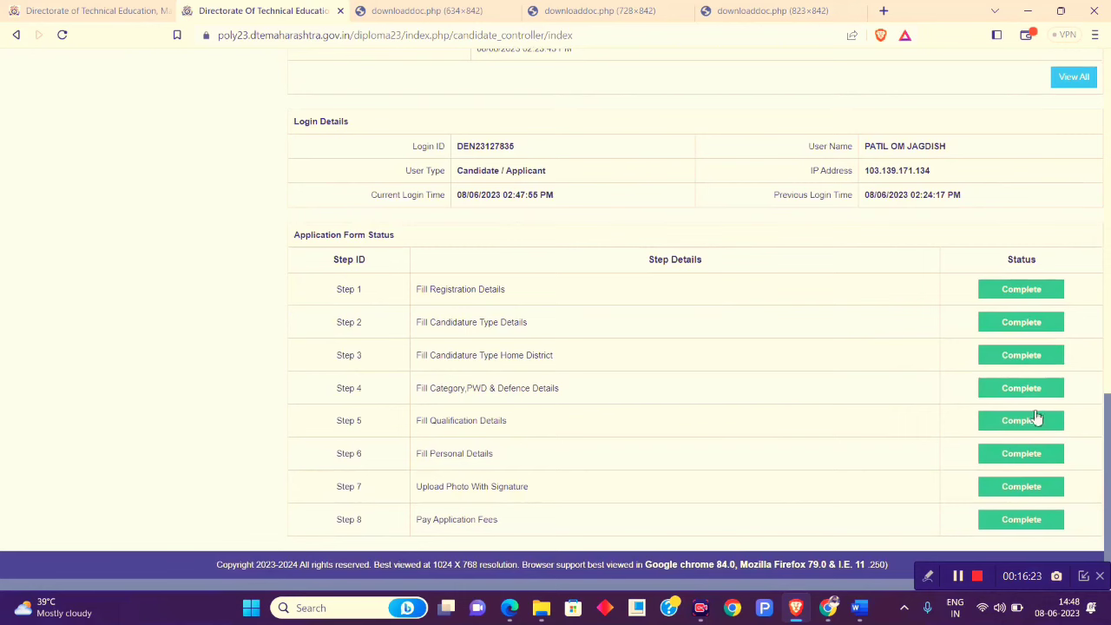
scroll(863, 283, "up", 5)
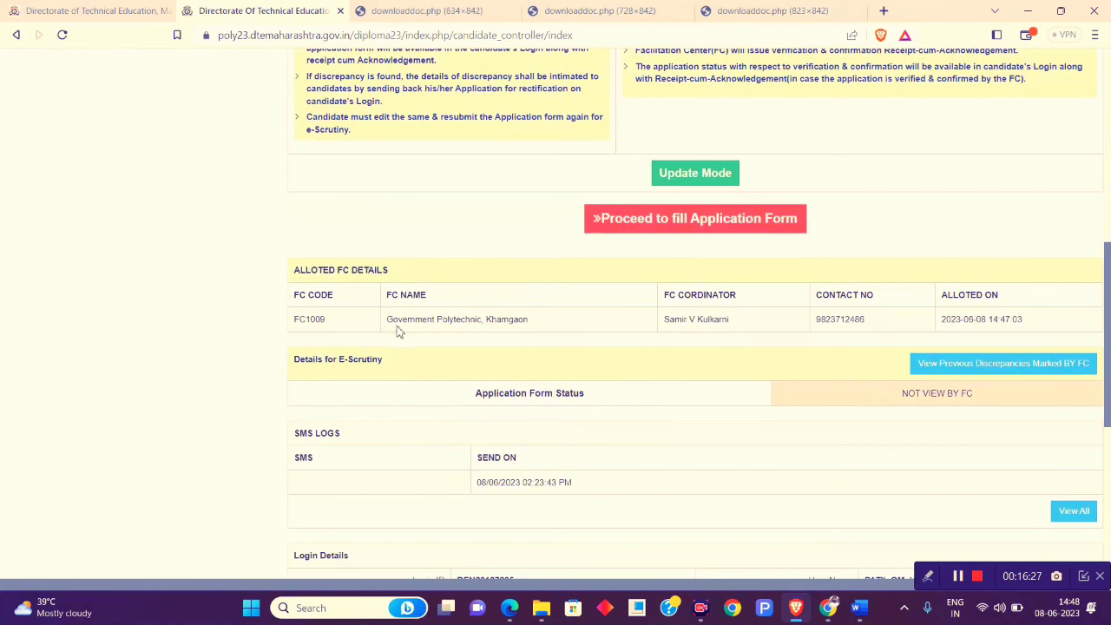
left_click_drag(388, 319, 541, 324)
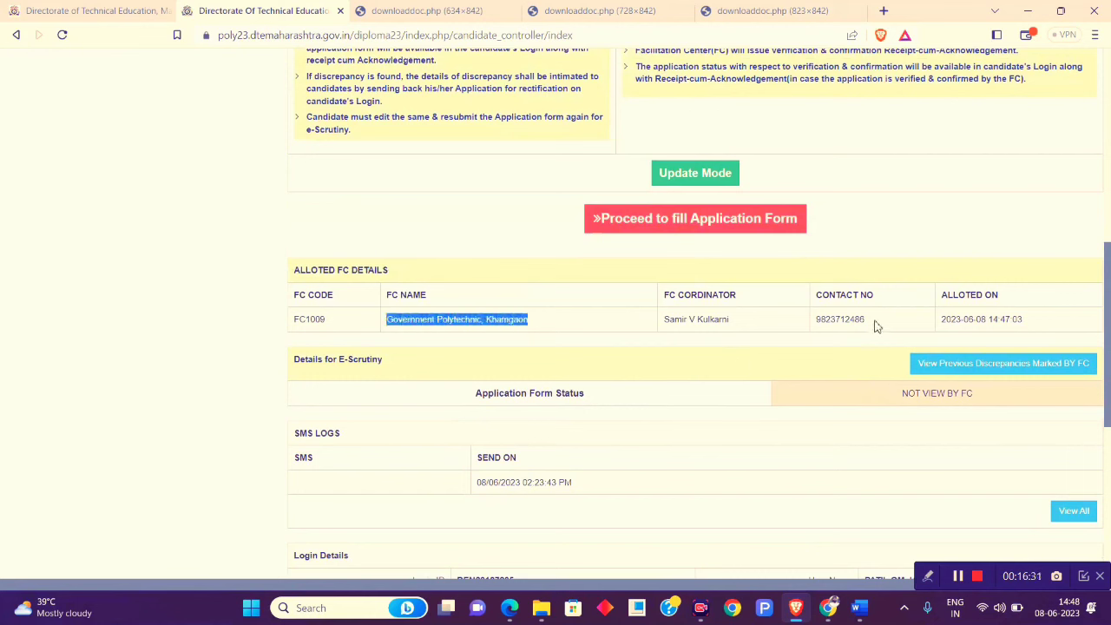
left_click_drag(816, 319, 867, 319)
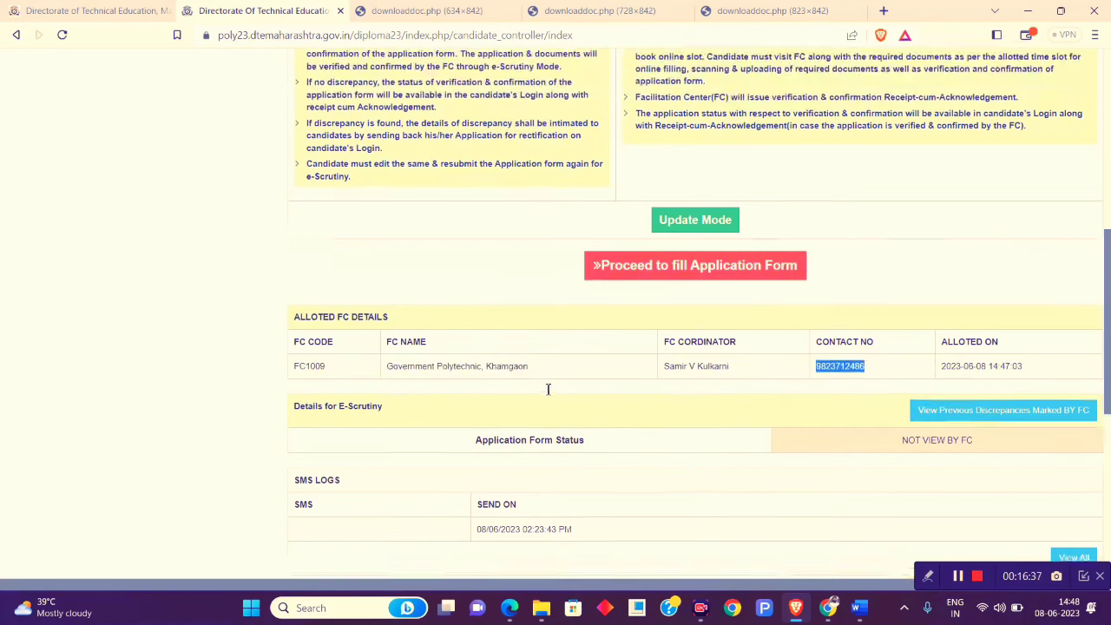
scroll(543, 393, "up", 5)
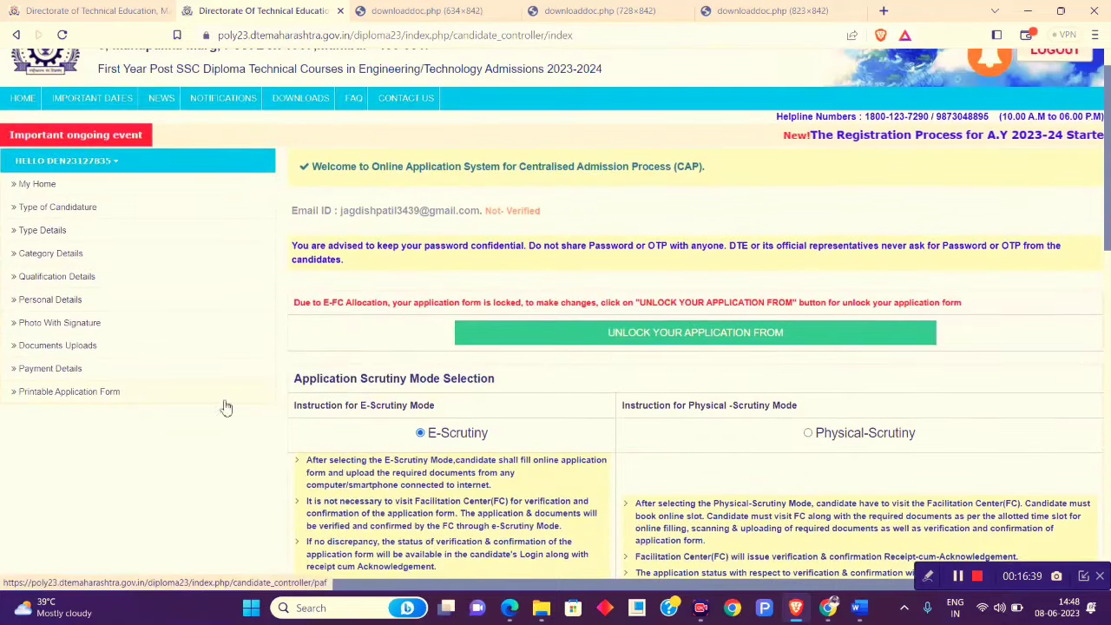
scroll(590, 431, "up", 1)
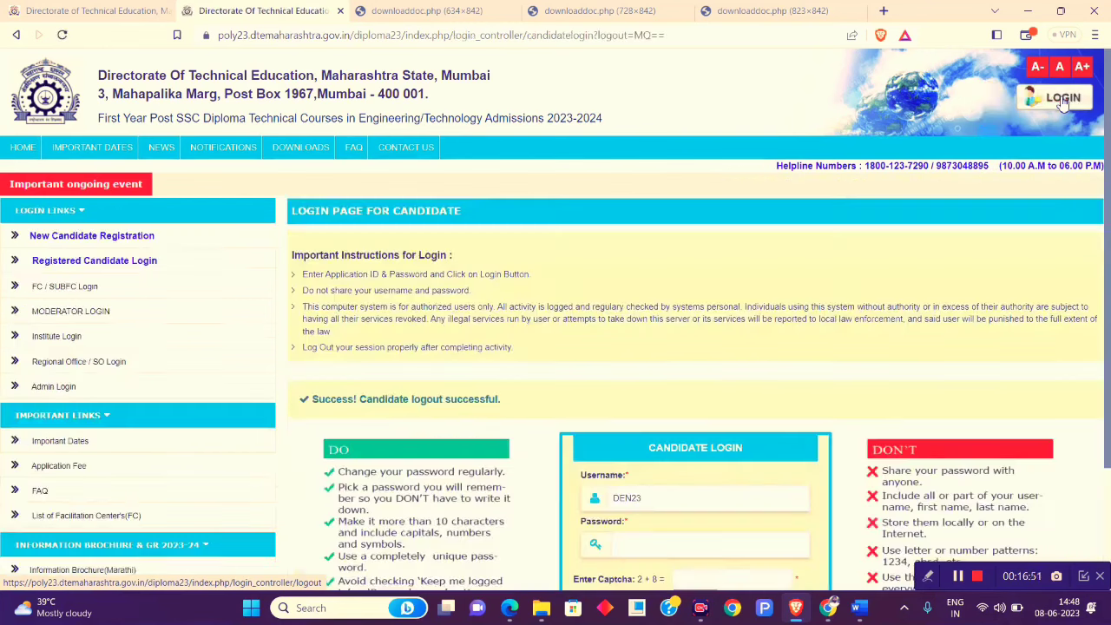
scroll(649, 318, "down", 2)
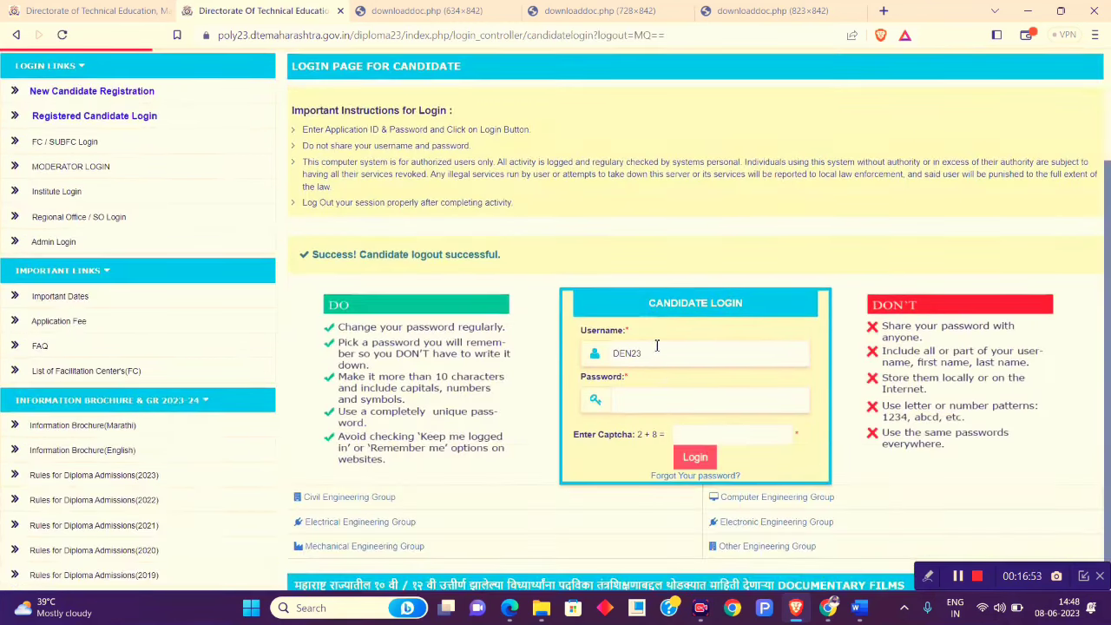